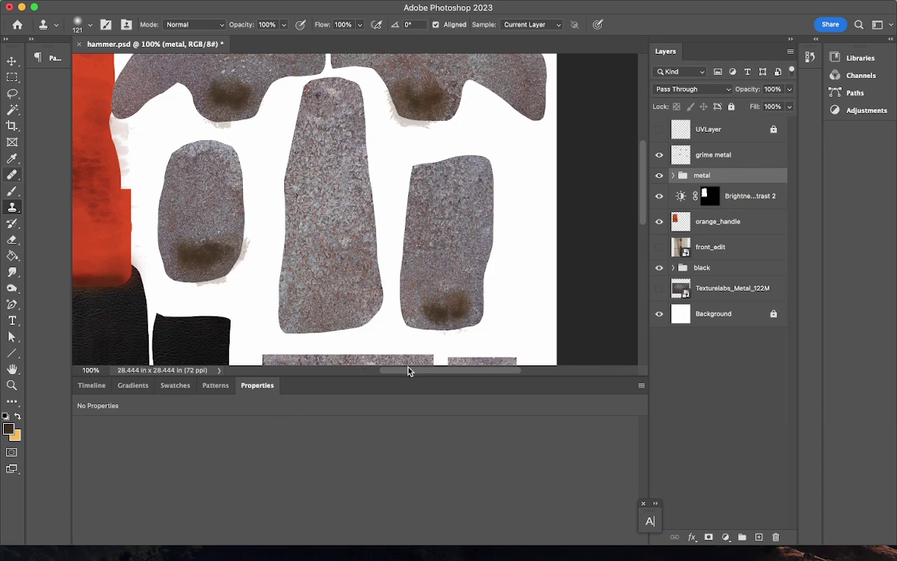
Step: Add a Black & White adjustment layer with default settings directly above the grime metal layer
{"action": "left_click_drag", "start_coordinate": [408, 370], "coordinate": [363, 380]}
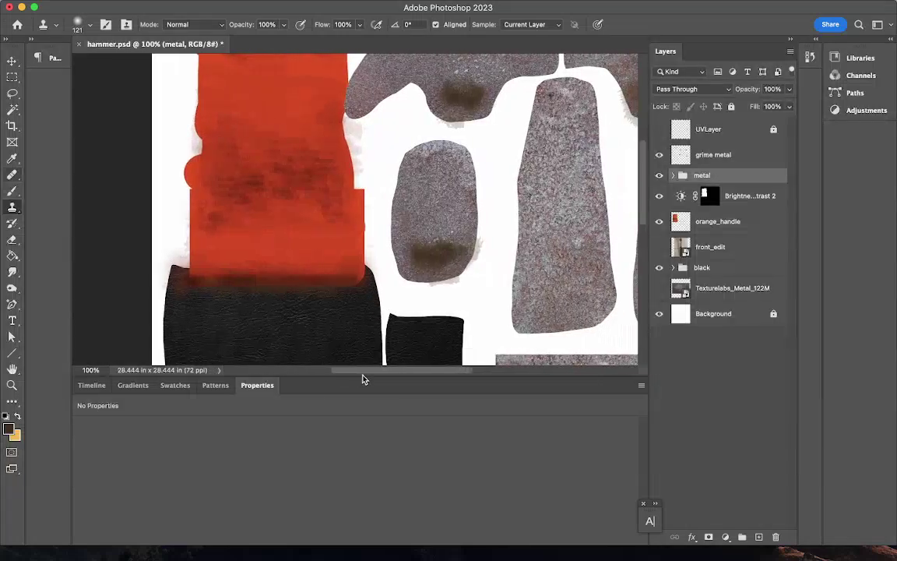
{"action": "scroll", "coordinate": [270, 155], "scroll_direction": "up", "scroll_amount": 3}
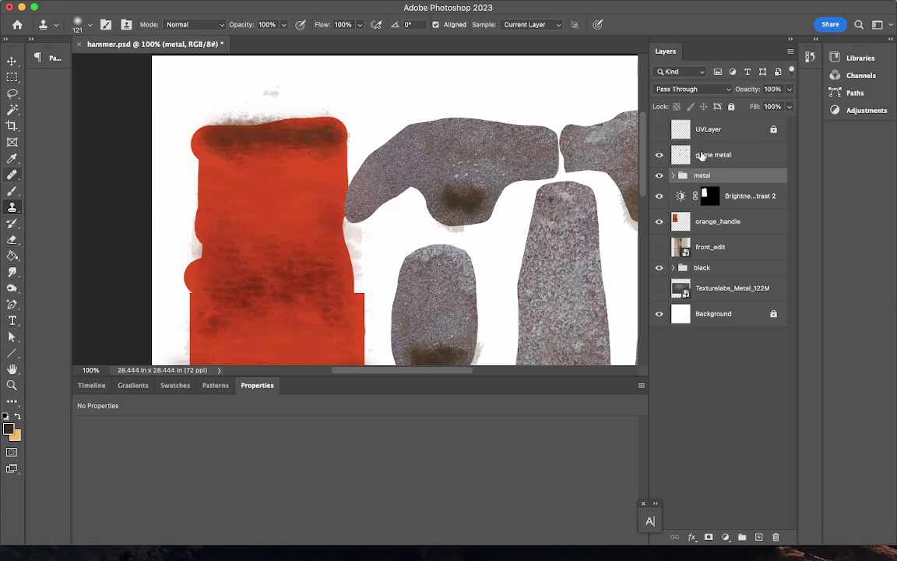
{"action": "left_click", "coordinate": [703, 156]}
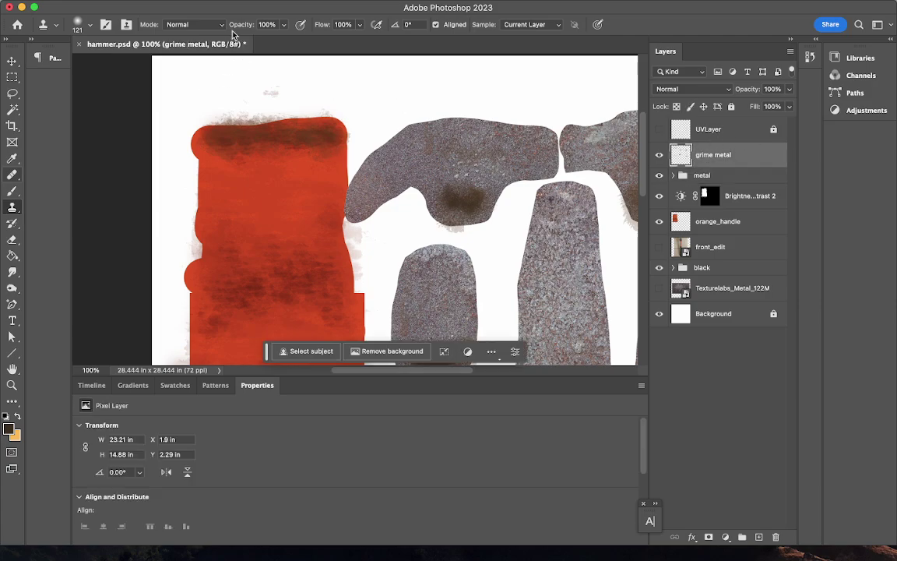
{"action": "left_click", "coordinate": [215, 7]}
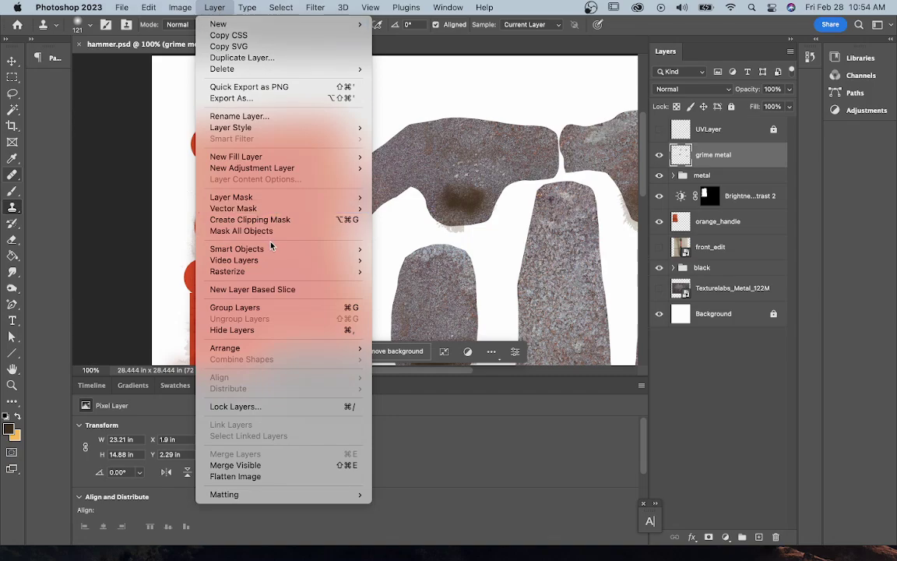
{"action": "mouse_move", "coordinate": [278, 169]}
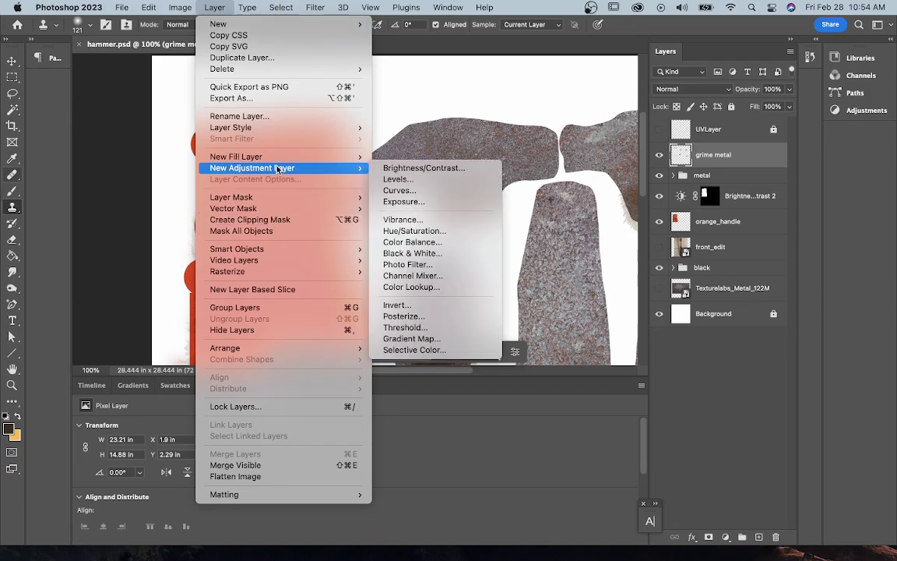
{"action": "left_click", "coordinate": [406, 254]}
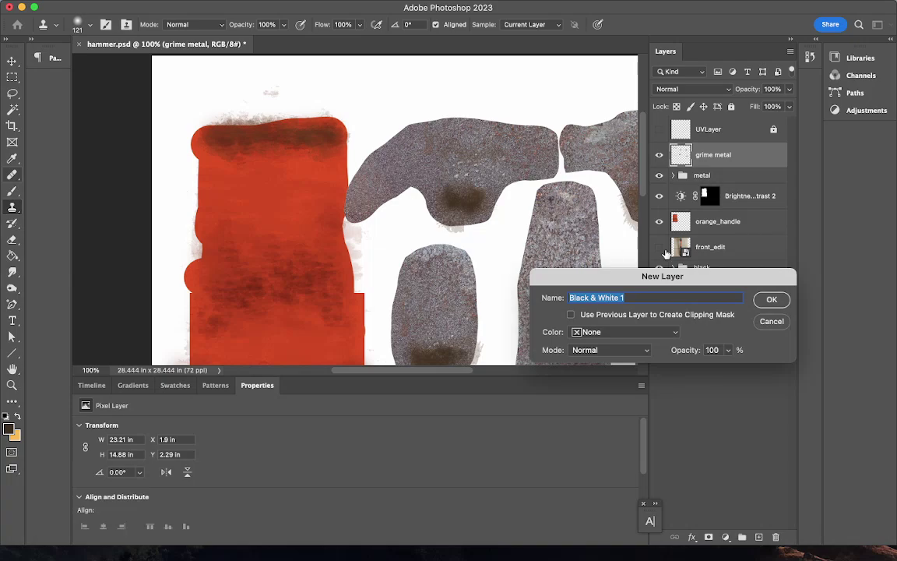
{"action": "left_click", "coordinate": [770, 304]}
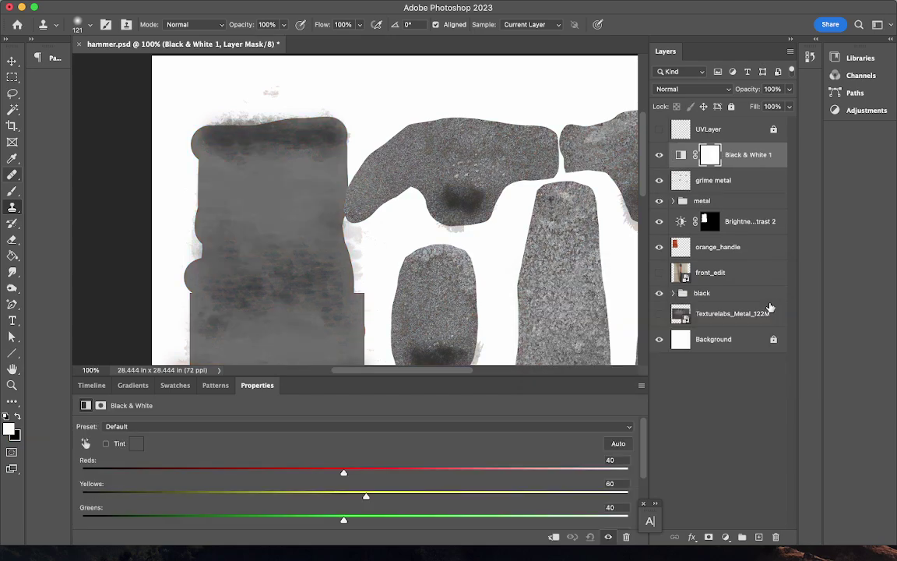
{"action": "scroll", "coordinate": [397, 241], "scroll_direction": "down", "scroll_amount": 5}
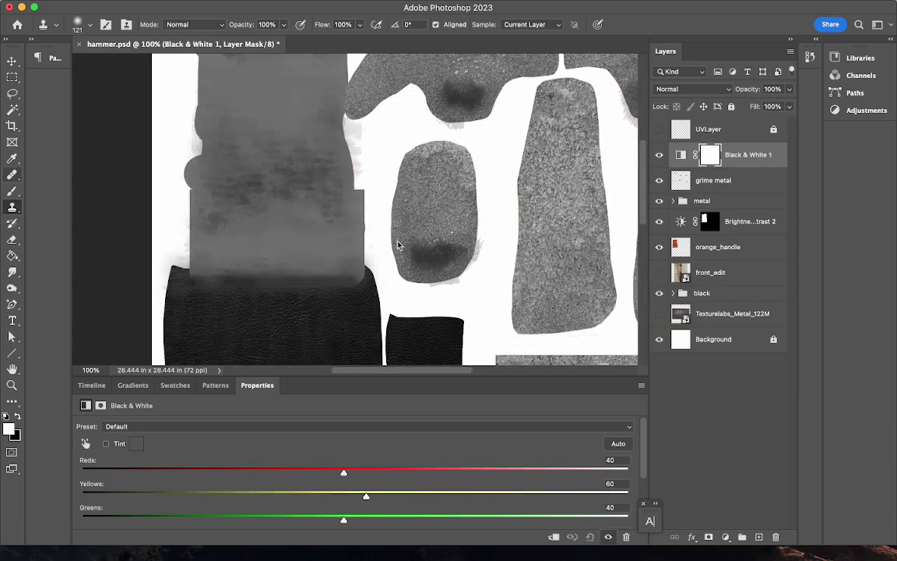
Step: Save the document as a separate Photoshop file named hammer spec.psd in the sourceimages folder, with Maximize Compatibility on
{"action": "mouse_move", "coordinate": [77, 3]}
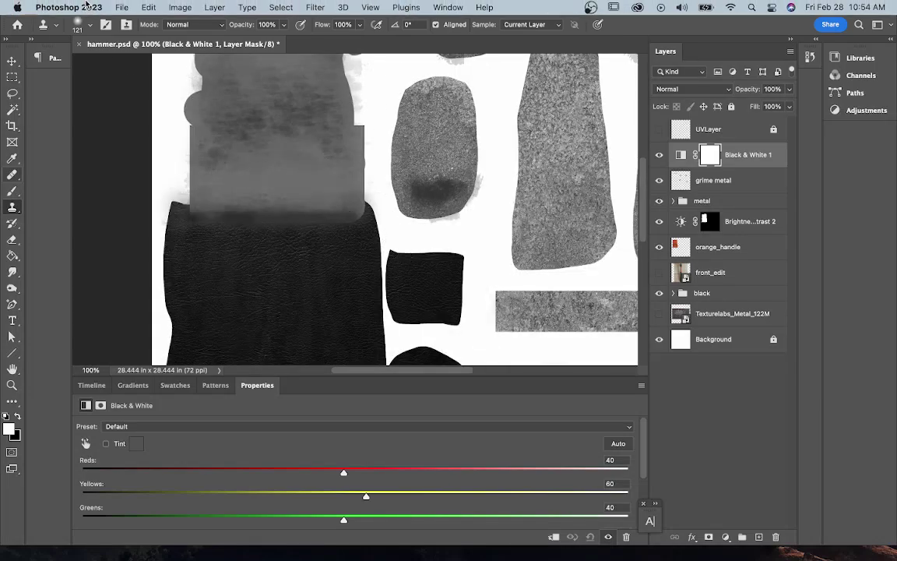
{"action": "left_click", "coordinate": [122, 8]}
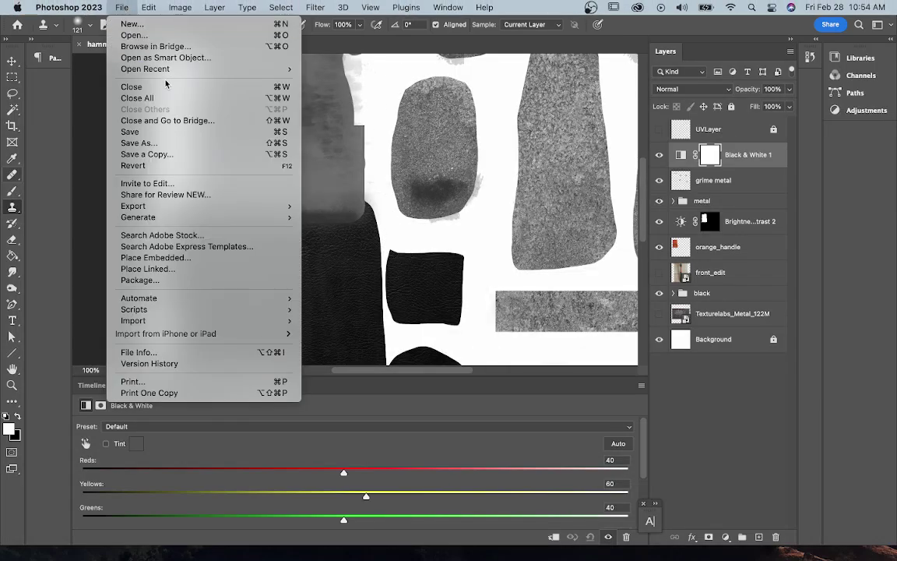
{"action": "left_click", "coordinate": [183, 148]}
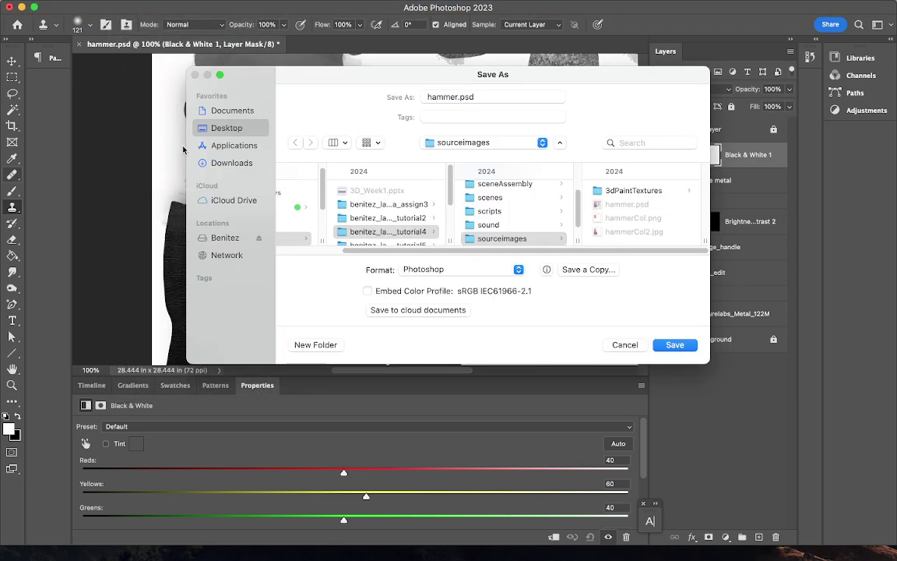
{"action": "left_click", "coordinate": [457, 98]}
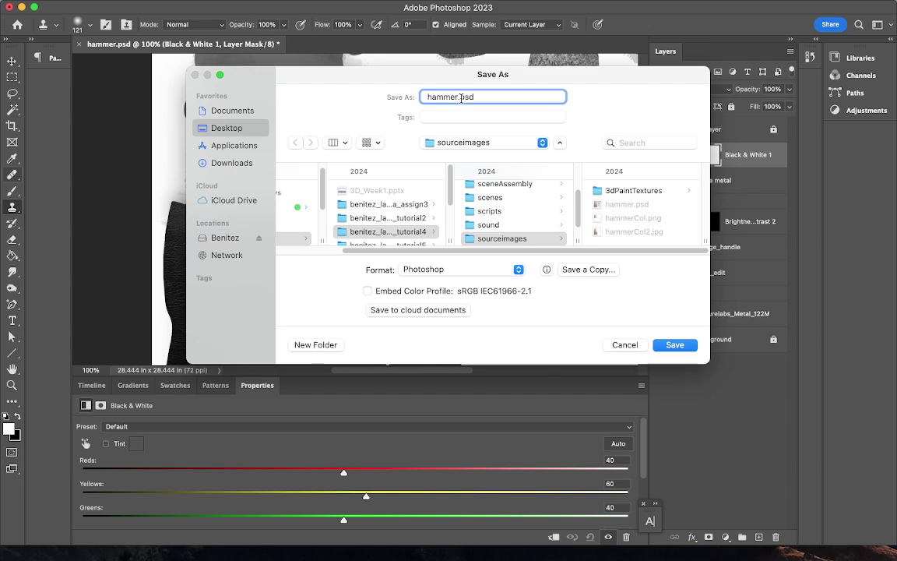
{"action": "type", "text": "spec"}
{"action": "key", "text": "BackSpace"}
{"action": "key", "text": "Return"}
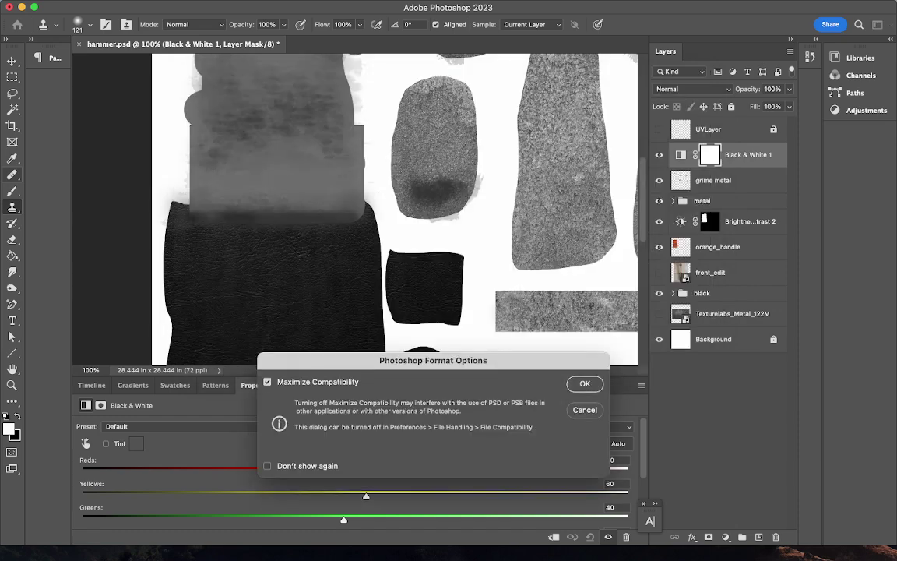
{"action": "left_click", "coordinate": [584, 383]}
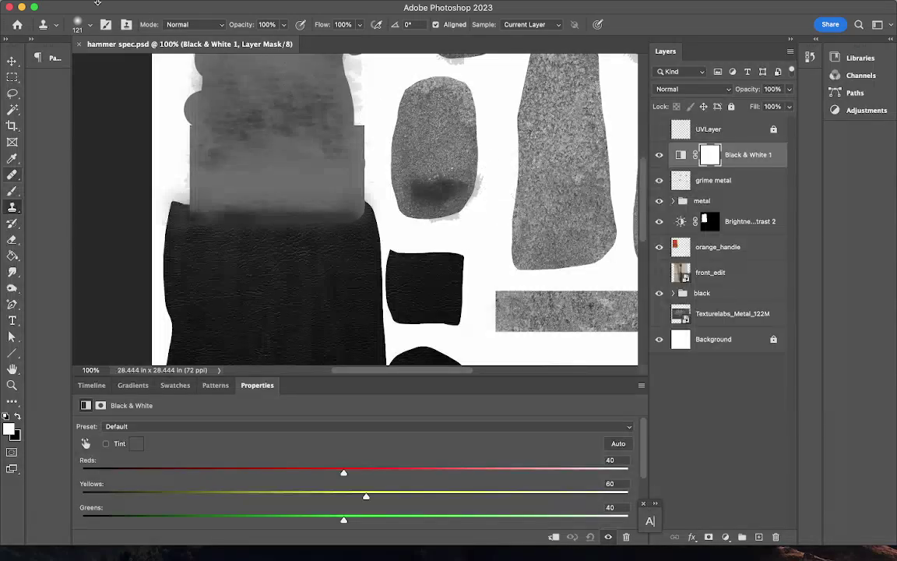
Step: Switch to Maya and delete the construction history of the selected hammer mesh
{"action": "left_click", "coordinate": [23, 11]}
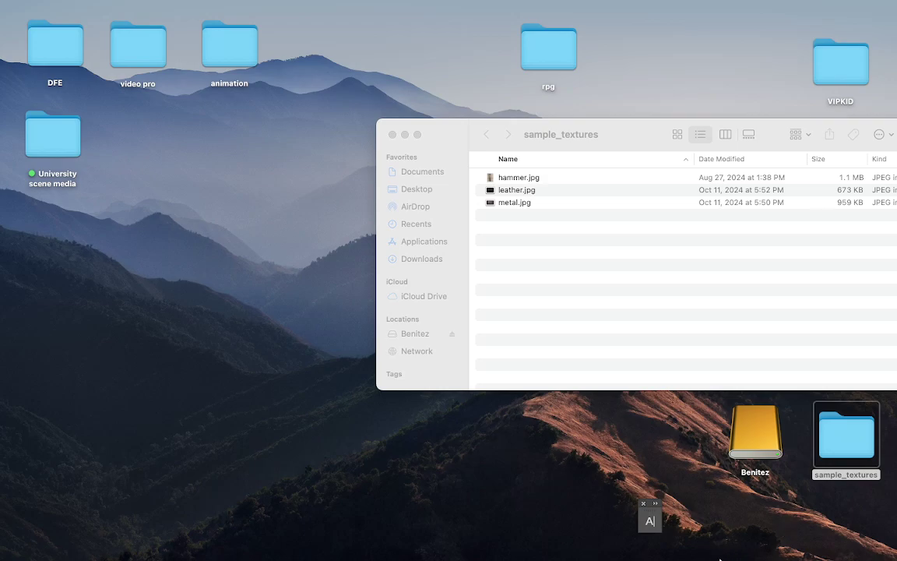
{"action": "mouse_move", "coordinate": [721, 558]}
{"action": "left_click", "coordinate": [752, 536]}
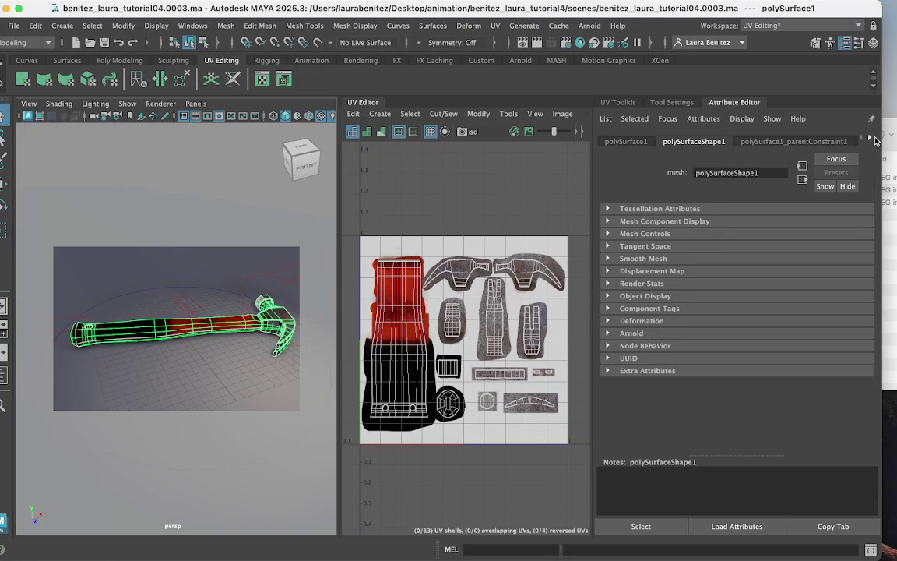
{"action": "left_click", "coordinate": [35, 26]}
{"action": "mouse_move", "coordinate": [77, 179]}
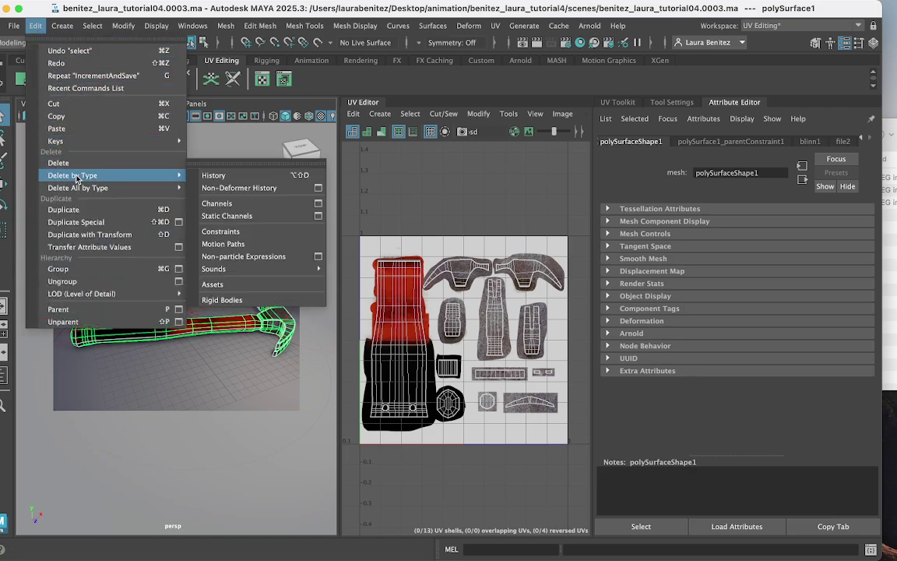
{"action": "left_click", "coordinate": [222, 176]}
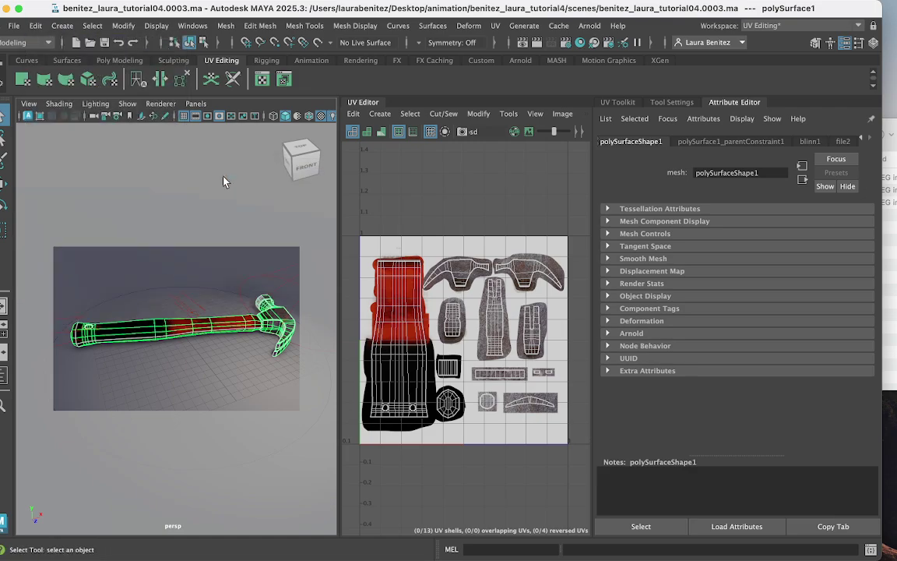
Step: Connect a File texture to the Specular Color of the blinn1 material and load hammer spec.psd as its image
{"action": "left_click", "coordinate": [810, 141]}
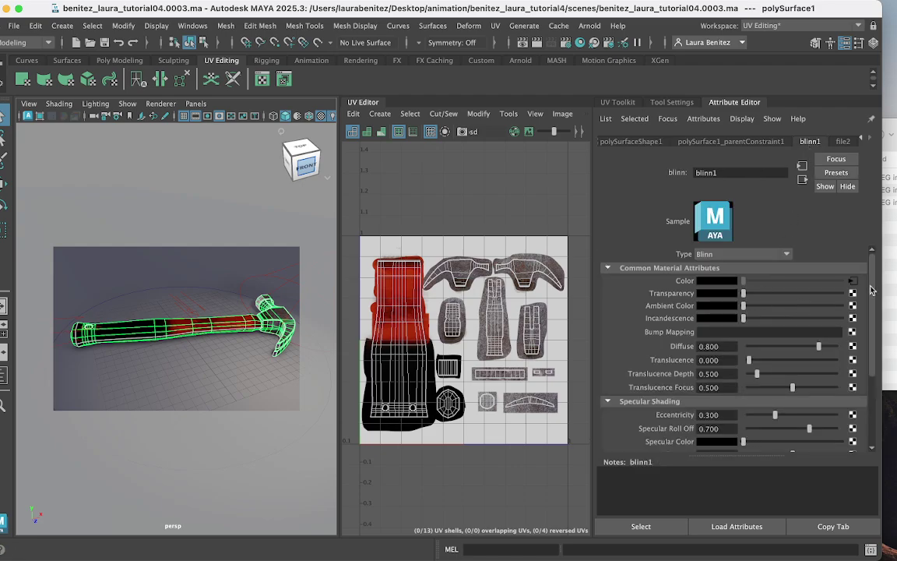
{"action": "scroll", "coordinate": [845, 343], "scroll_direction": "down", "scroll_amount": 3}
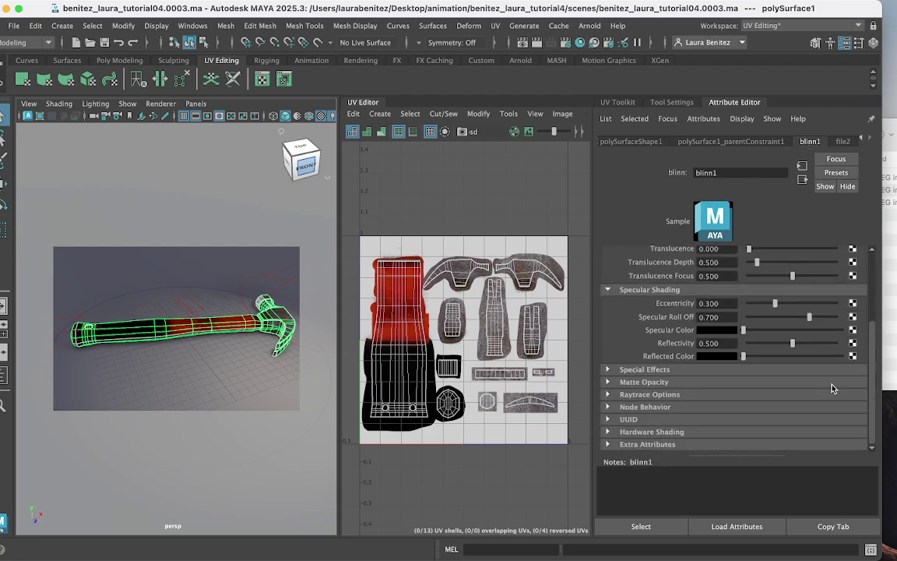
{"action": "left_click", "coordinate": [854, 331]}
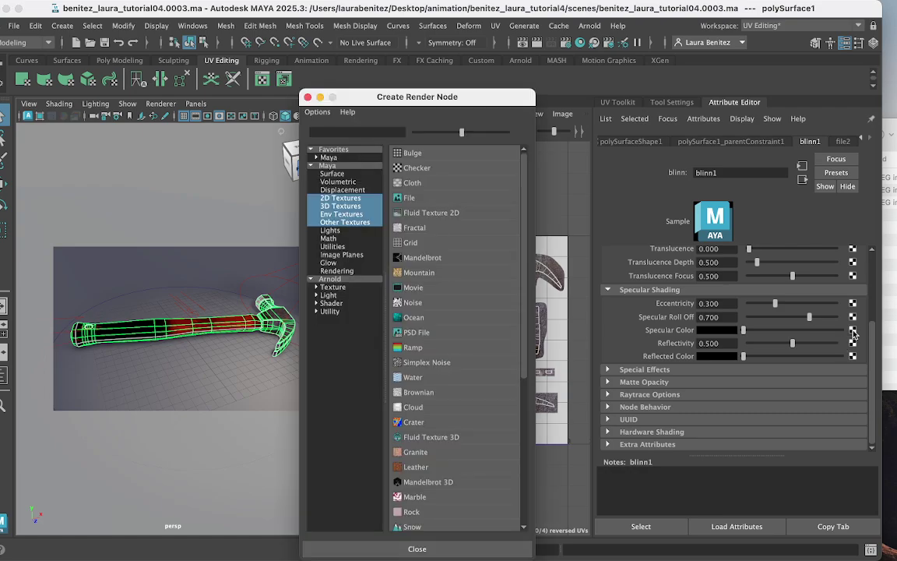
{"action": "left_click", "coordinate": [412, 199]}
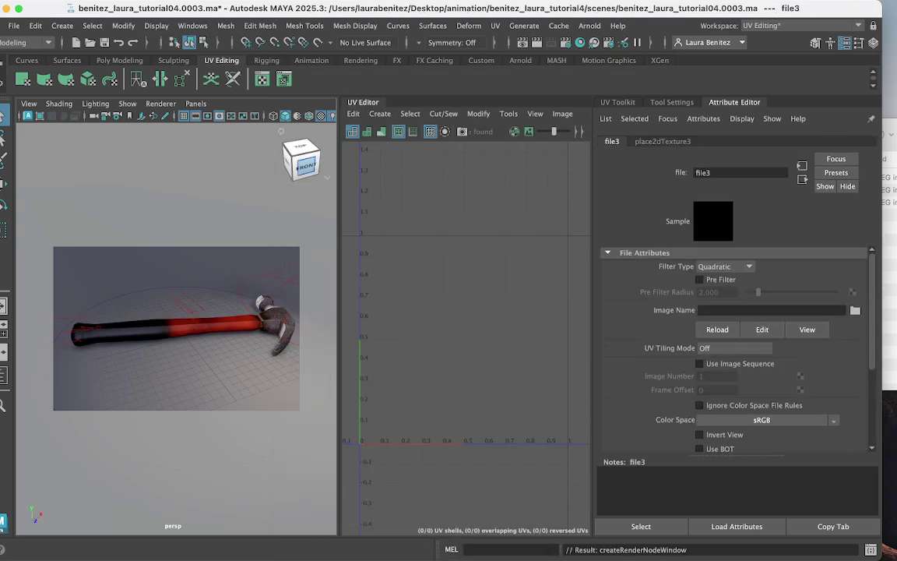
{"action": "left_click", "coordinate": [854, 310]}
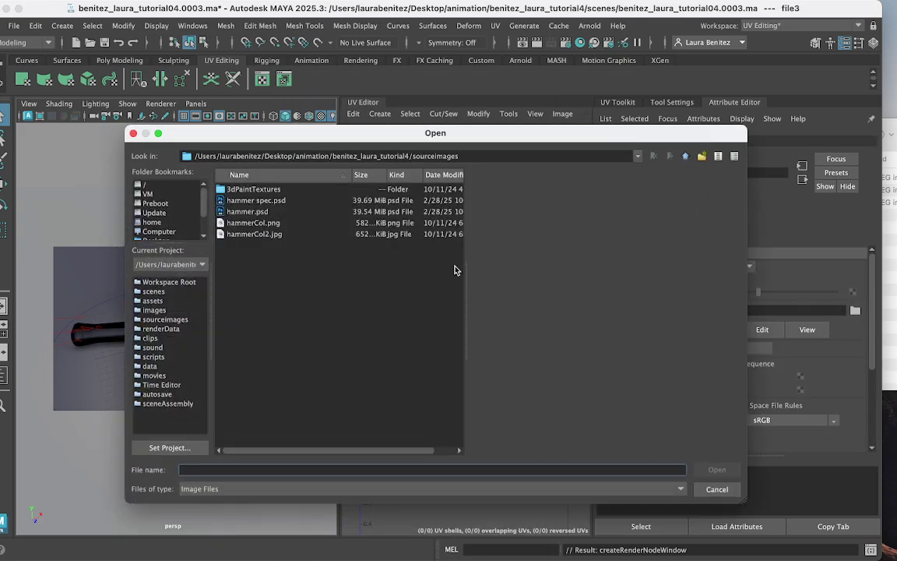
{"action": "left_click", "coordinate": [243, 202]}
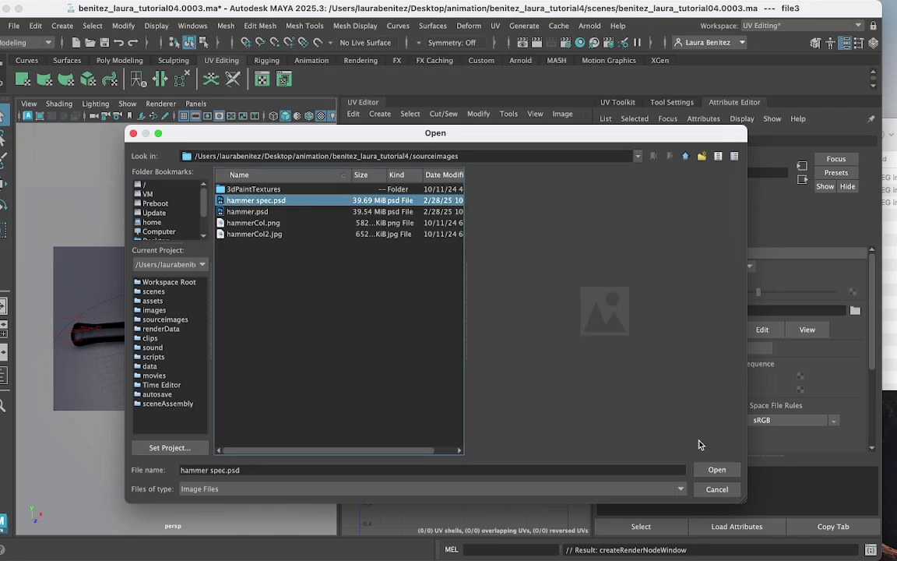
{"action": "left_click", "coordinate": [712, 470]}
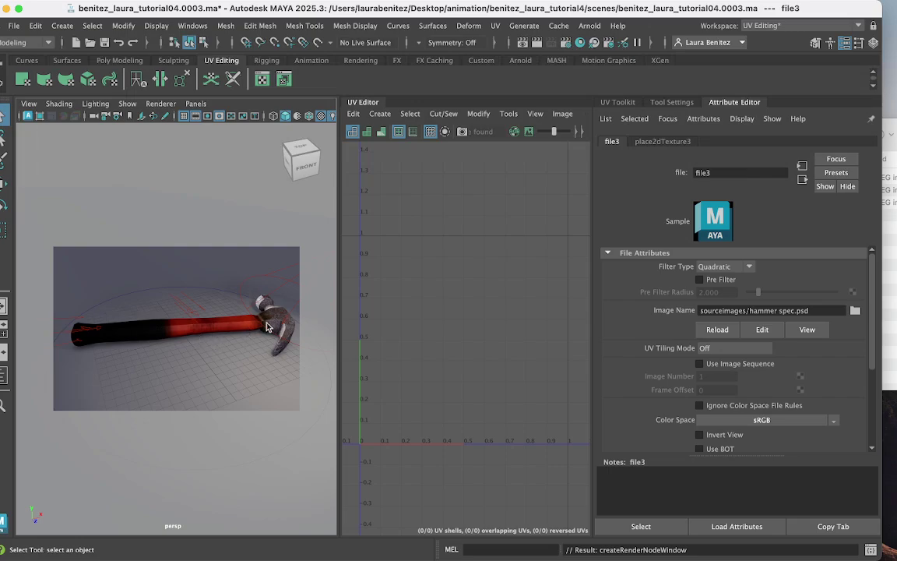
Step: Examine the specular highlights on the hammer's metal head, orange handle and black grip from several angles and distances
{"action": "scroll", "coordinate": [266, 326], "scroll_direction": "down", "scroll_amount": 2}
{"action": "scroll", "coordinate": [266, 326], "scroll_direction": "up", "scroll_amount": 8}
{"action": "left_click_drag", "start_coordinate": [266, 327], "coordinate": [296, 320]}
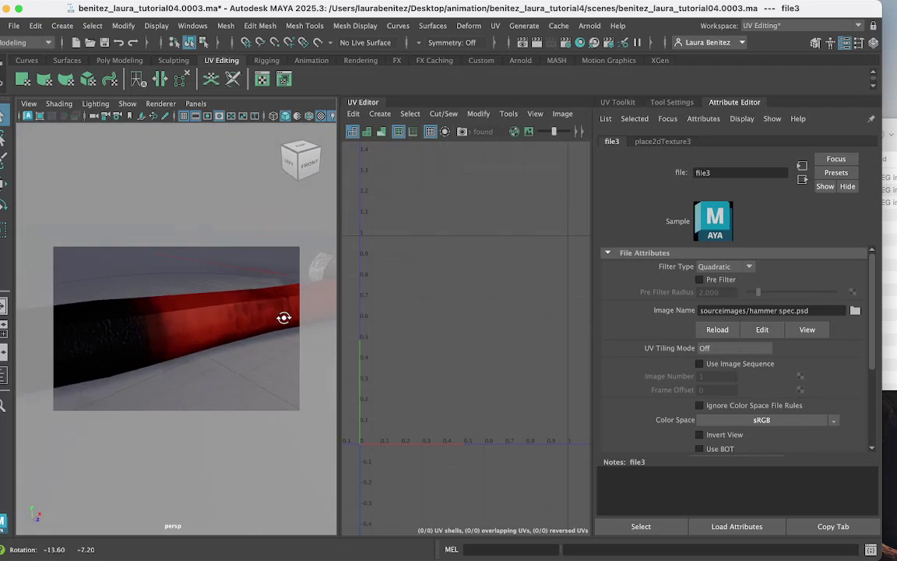
{"action": "scroll", "coordinate": [198, 332], "scroll_direction": "down", "scroll_amount": 2}
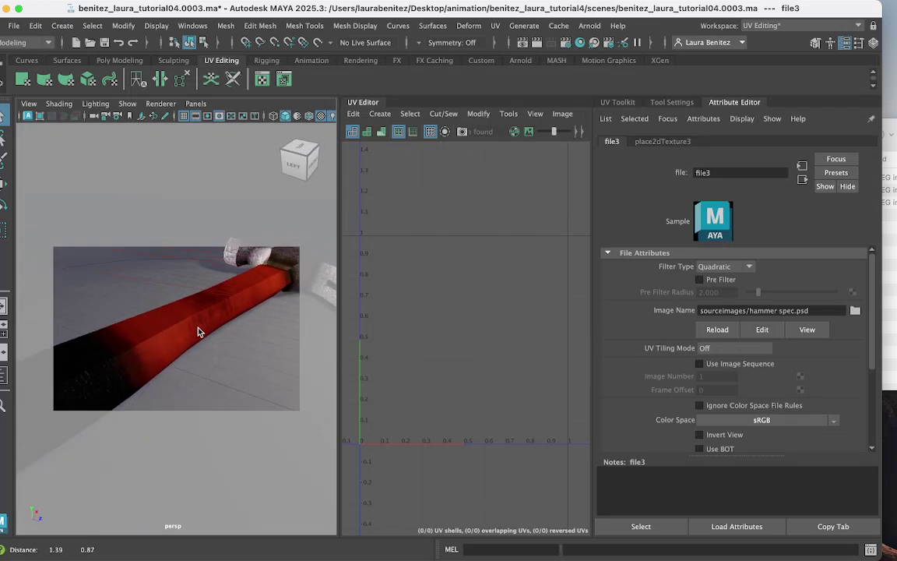
{"action": "scroll", "coordinate": [198, 332], "scroll_direction": "down", "scroll_amount": 3}
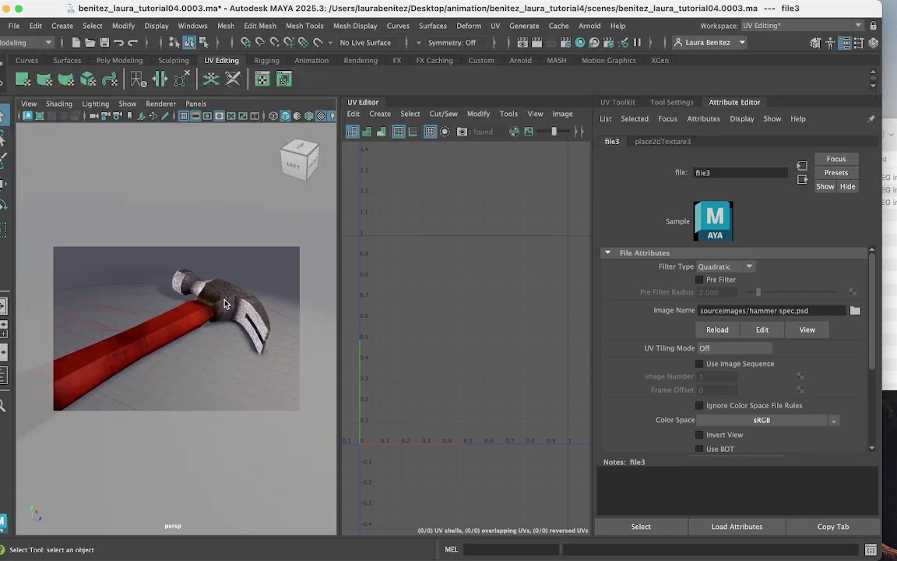
{"action": "scroll", "coordinate": [225, 304], "scroll_direction": "up", "scroll_amount": 4}
{"action": "left_click_drag", "start_coordinate": [199, 322], "coordinate": [261, 314]}
{"action": "scroll", "coordinate": [190, 304], "scroll_direction": "up", "scroll_amount": 6}
{"action": "scroll", "coordinate": [190, 306], "scroll_direction": "down", "scroll_amount": 5}
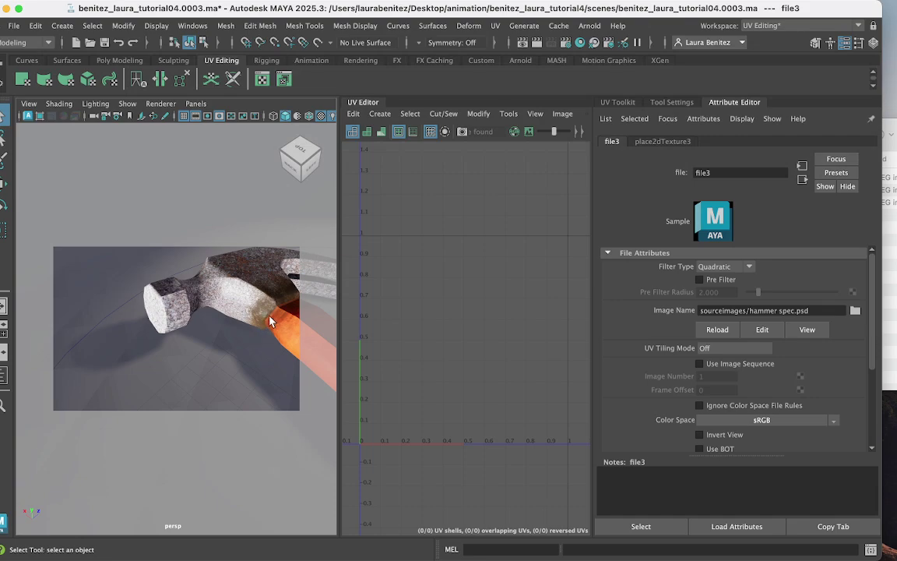
{"action": "left_click_drag", "start_coordinate": [271, 321], "coordinate": [186, 300]}
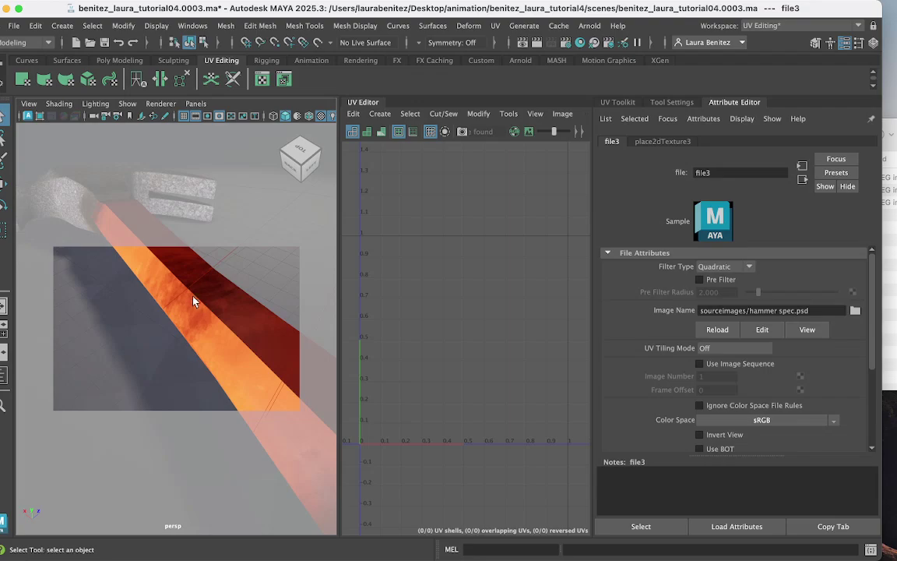
{"action": "mouse_move", "coordinate": [215, 332]}
{"action": "left_mouse_down"}
{"action": "mouse_move", "coordinate": [264, 346]}
{"action": "mouse_move", "coordinate": [227, 318]}
{"action": "mouse_move", "coordinate": [228, 352]}
{"action": "mouse_move", "coordinate": [213, 327]}
{"action": "left_mouse_up"}
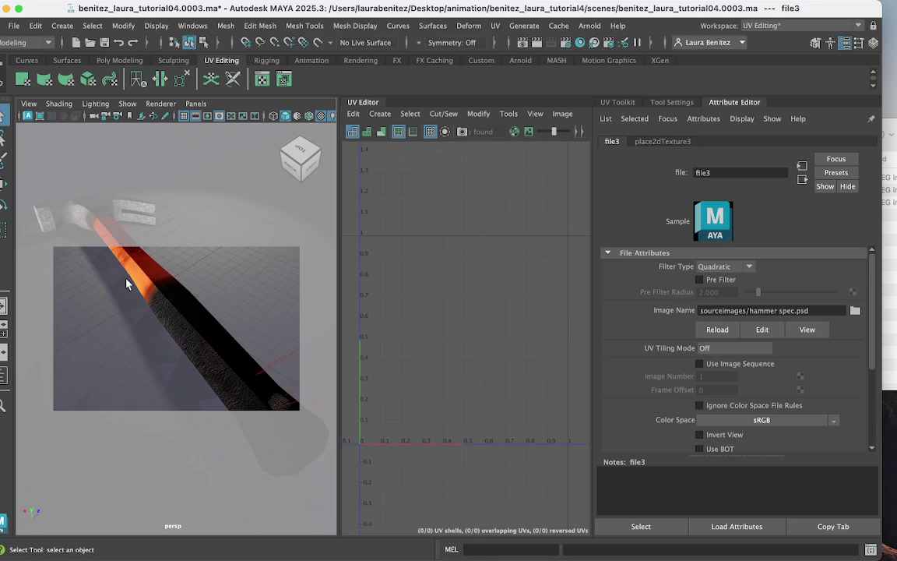
{"action": "scroll", "coordinate": [126, 283], "scroll_direction": "down", "scroll_amount": 3}
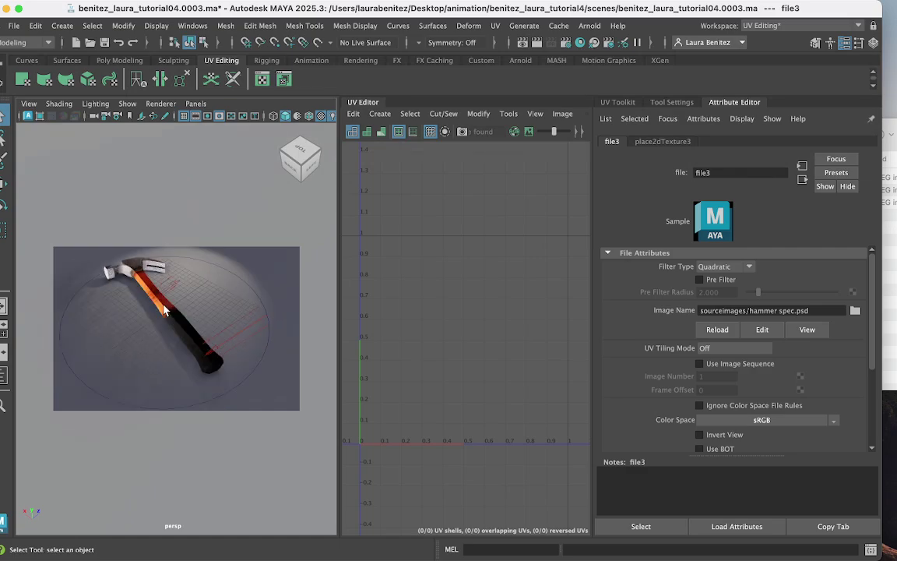
Step: Switch to Photoshop and load the mask of the black group's Brightness/Contrast 1 layer as a selection
{"action": "left_click", "coordinate": [807, 543]}
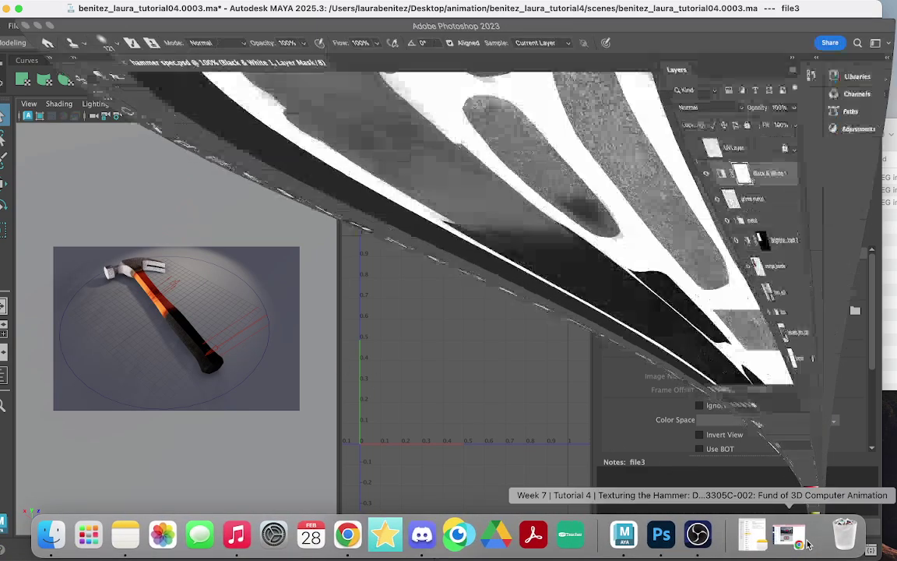
{"action": "scroll", "coordinate": [369, 269], "scroll_direction": "down", "scroll_amount": 5}
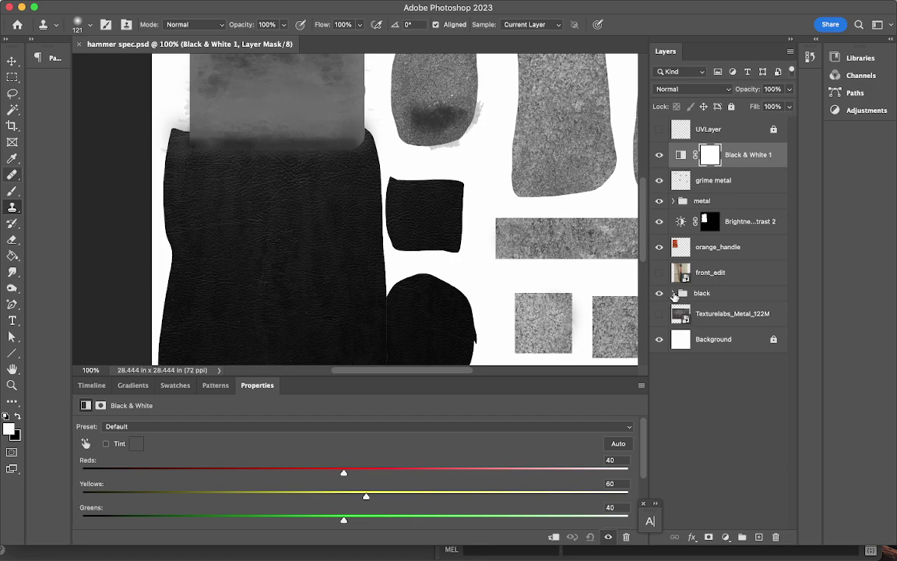
{"action": "left_click", "coordinate": [673, 293]}
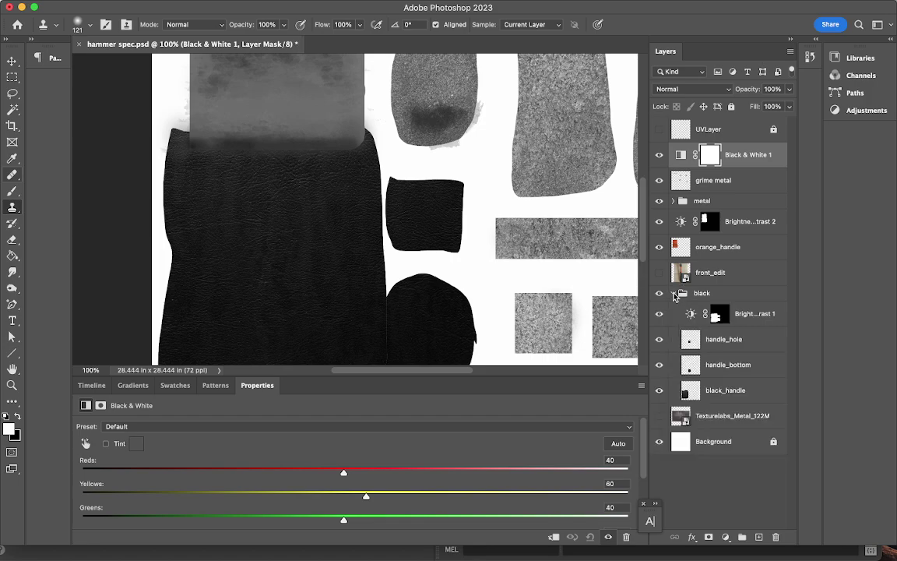
{"action": "right_click", "coordinate": [724, 321]}
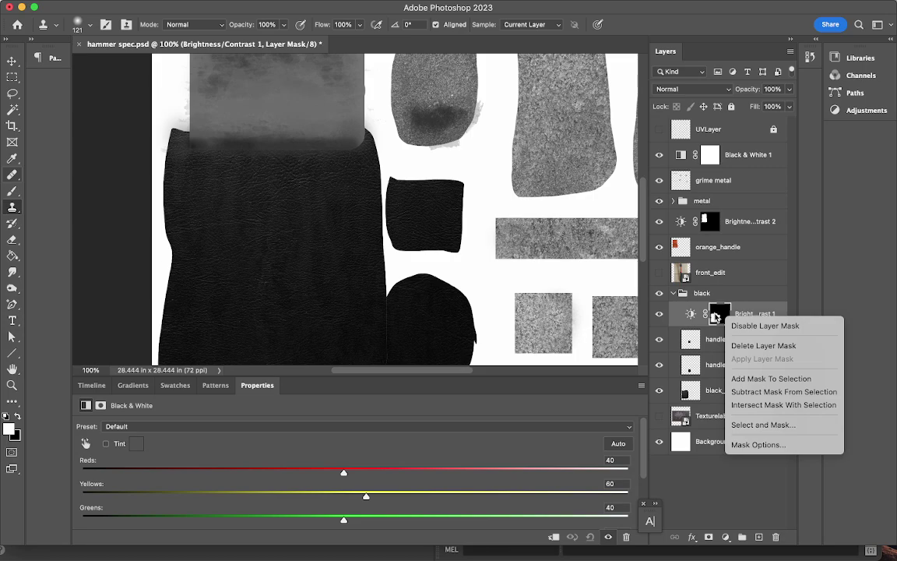
{"action": "key", "text": "Escape"}
{"action": "left_click", "coordinate": [714, 316], "text": "super"}
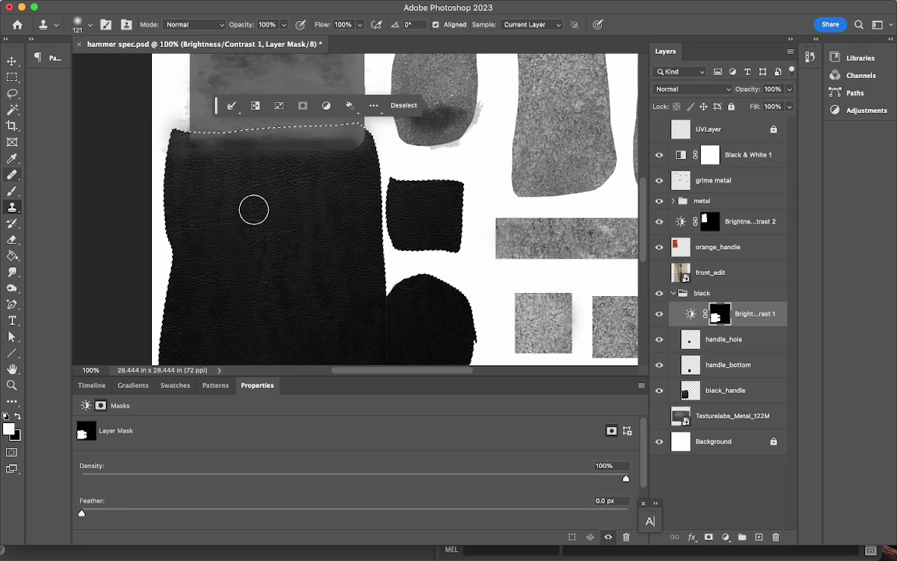
Step: Save the grip selection in hammer spec.psd as a new channel named handle
{"action": "mouse_move", "coordinate": [280, 6]}
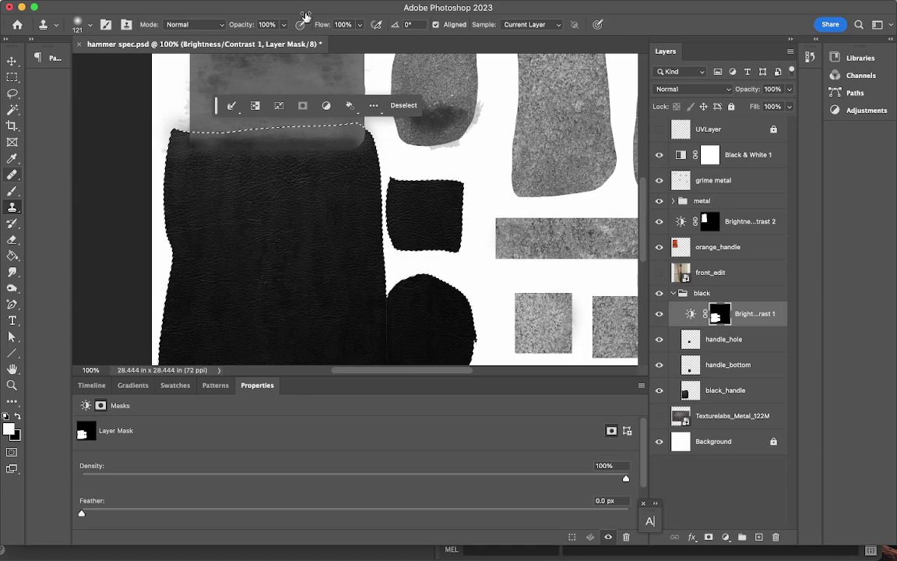
{"action": "mouse_move", "coordinate": [250, 5]}
{"action": "left_click", "coordinate": [279, 8]}
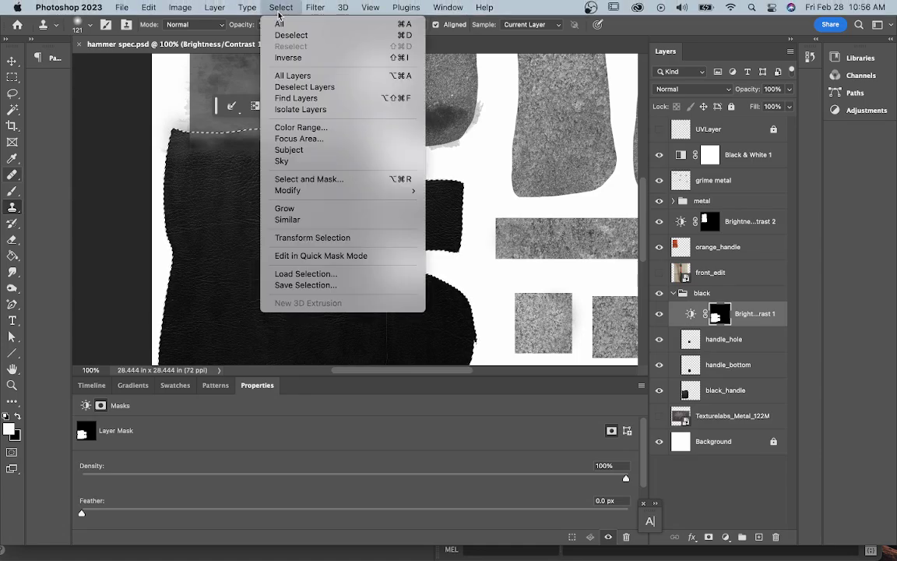
{"action": "left_click", "coordinate": [327, 285]}
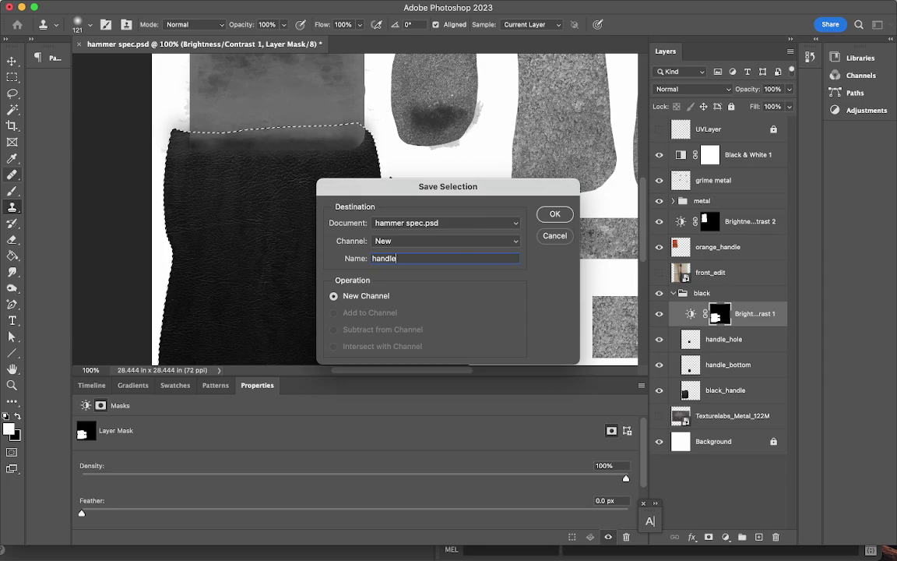
{"action": "left_click", "coordinate": [552, 217]}
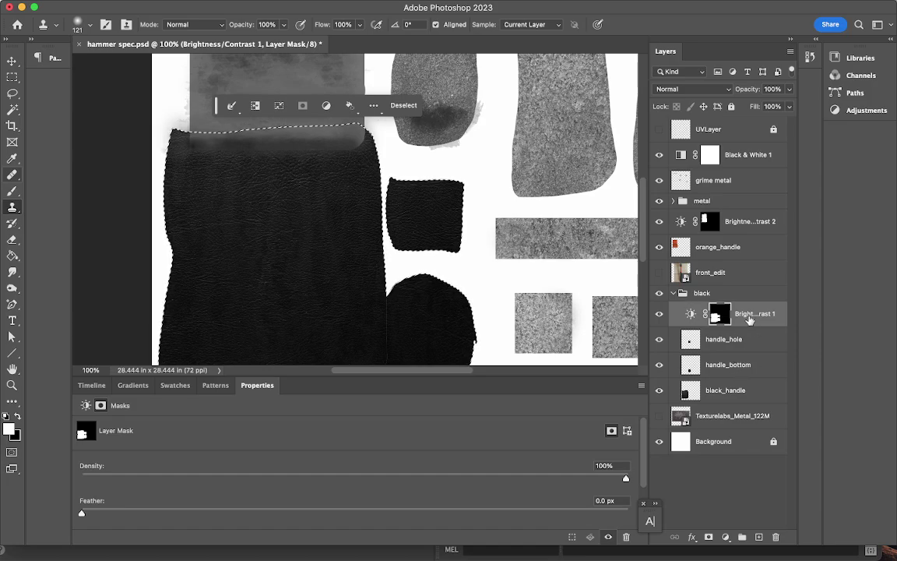
Step: Try deleting the black group's Brightness/Contrast 1 adjustment layer, clearing the selection first, and undo the deletion
{"action": "left_click", "coordinate": [749, 317]}
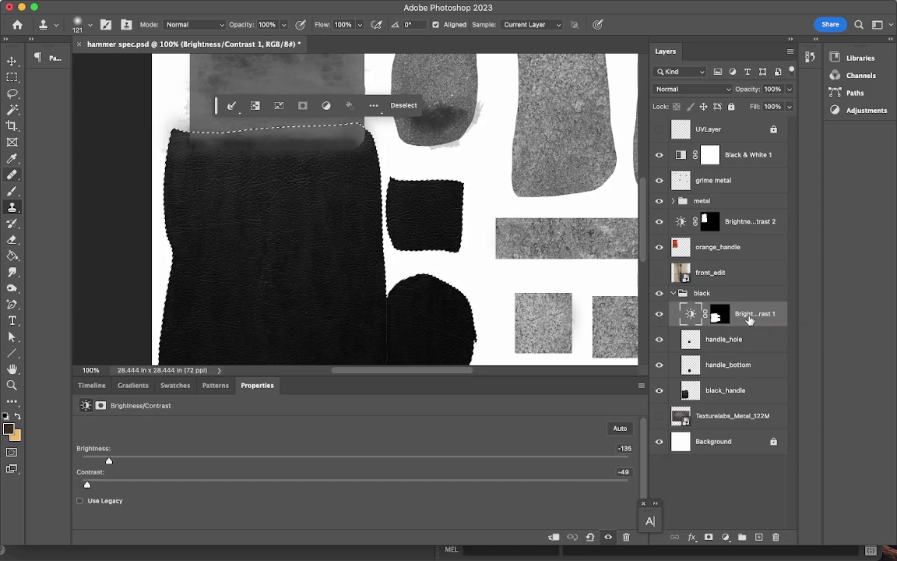
{"action": "key", "text": "BackSpace"}
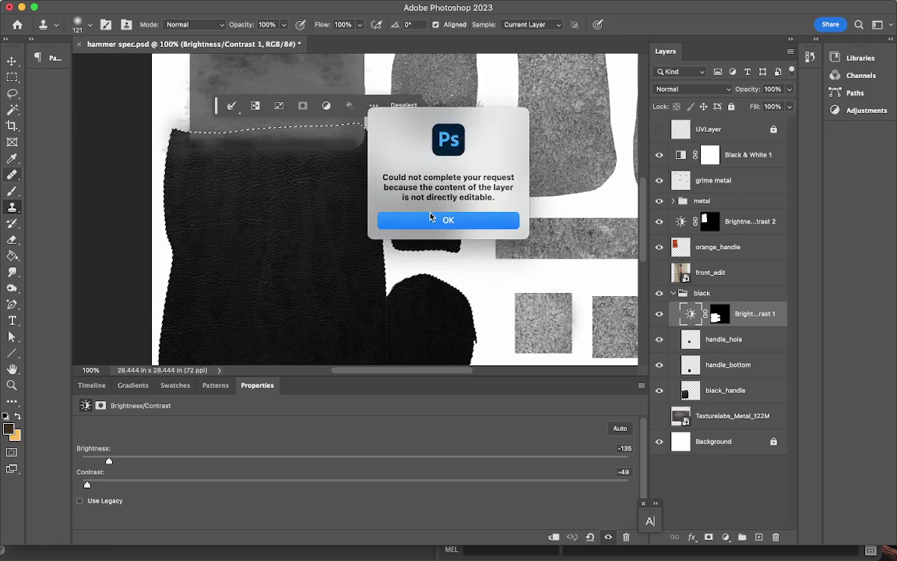
{"action": "left_click", "coordinate": [427, 222]}
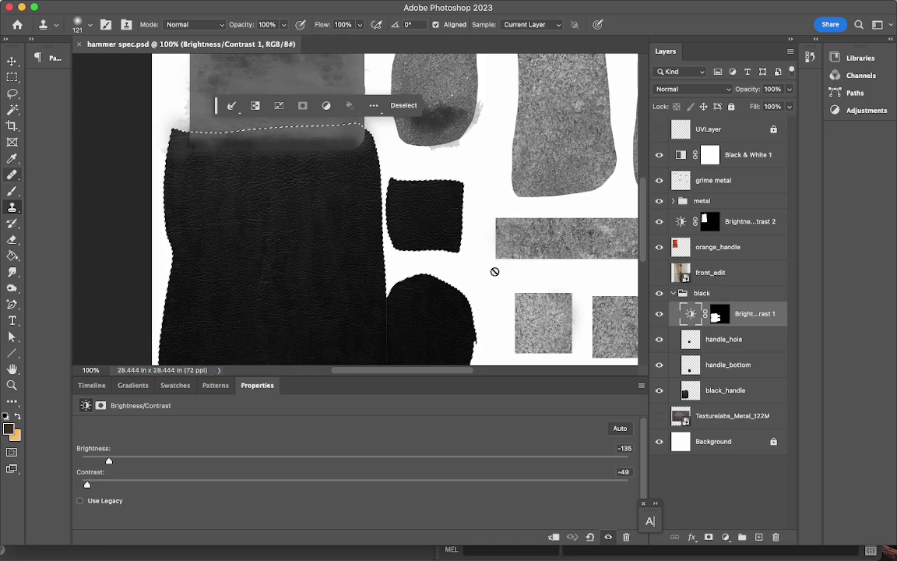
{"action": "key", "text": "super+d"}
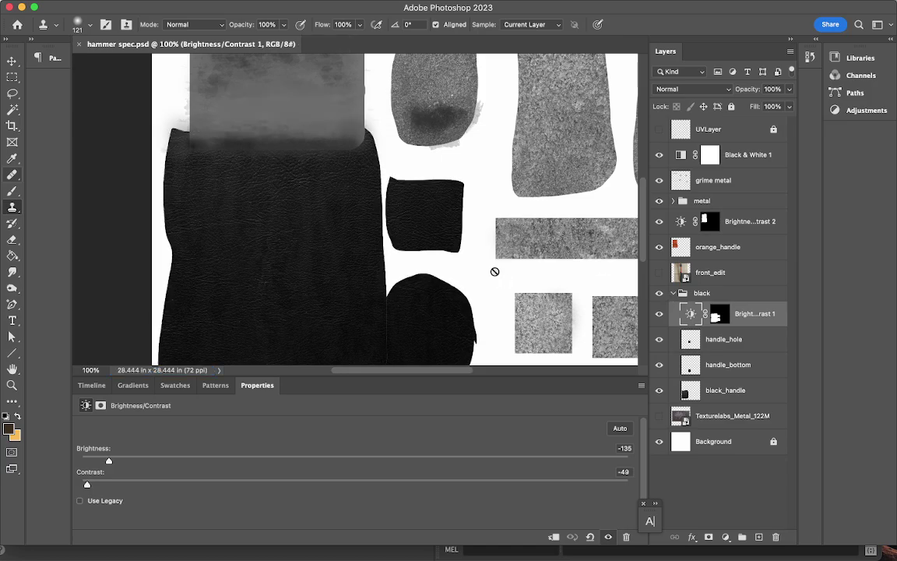
{"action": "left_click", "coordinate": [720, 315]}
{"action": "key", "text": "super+2"}
{"action": "key", "text": "BackSpace"}
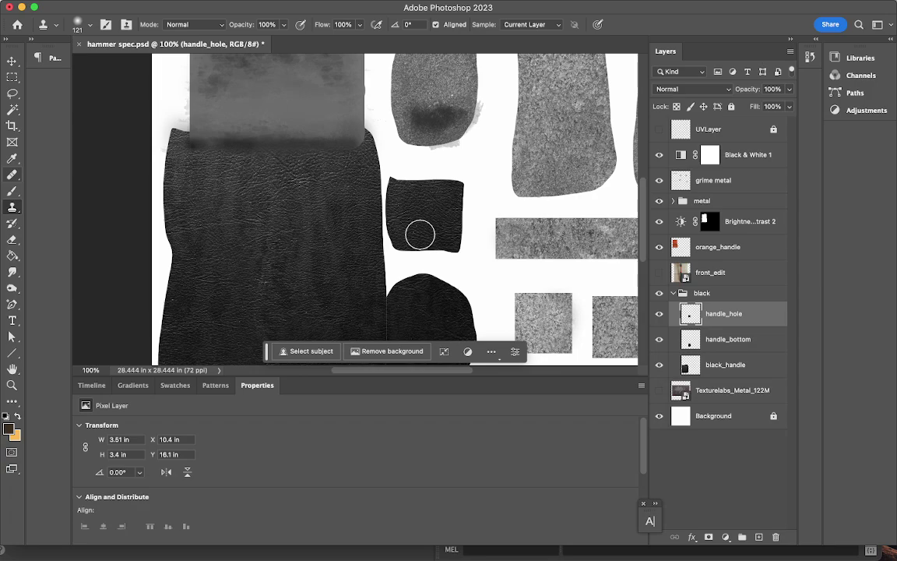
{"action": "key", "text": "super+z"}
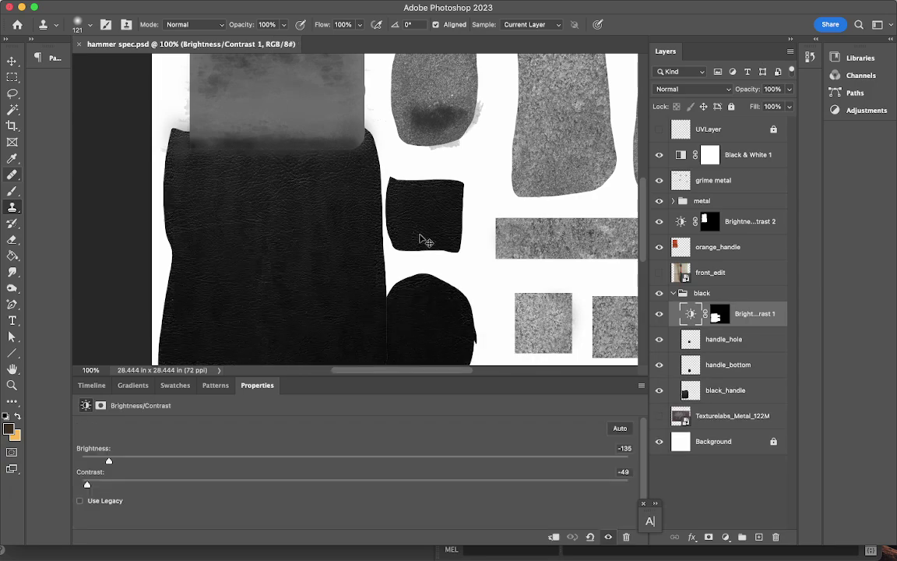
Step: Reselect the black grip pieces from the Brightness/Contrast 1 mask and add a masked Hue/Saturation adjustment layer above the collapsed black group
{"action": "scroll", "coordinate": [435, 202], "scroll_direction": "down", "scroll_amount": 5}
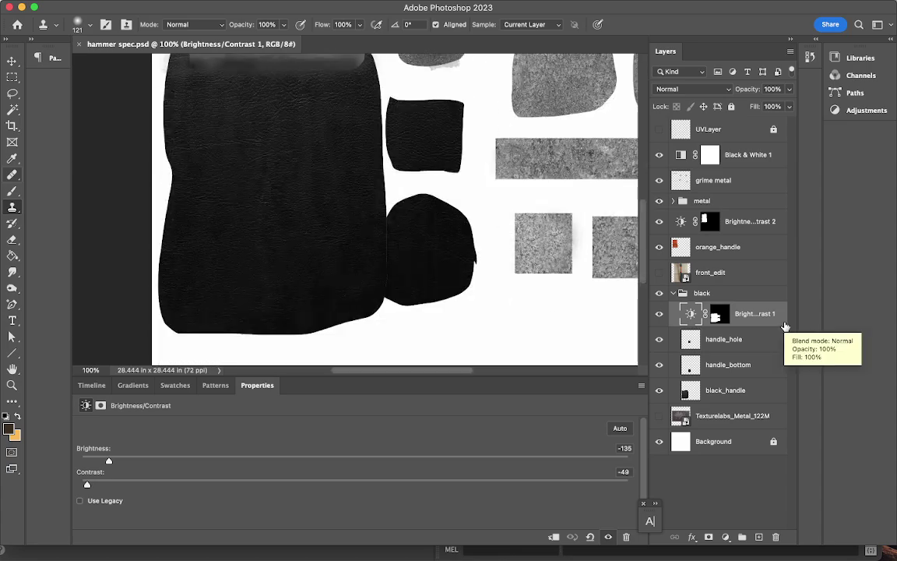
{"action": "left_click", "coordinate": [717, 315], "text": "super"}
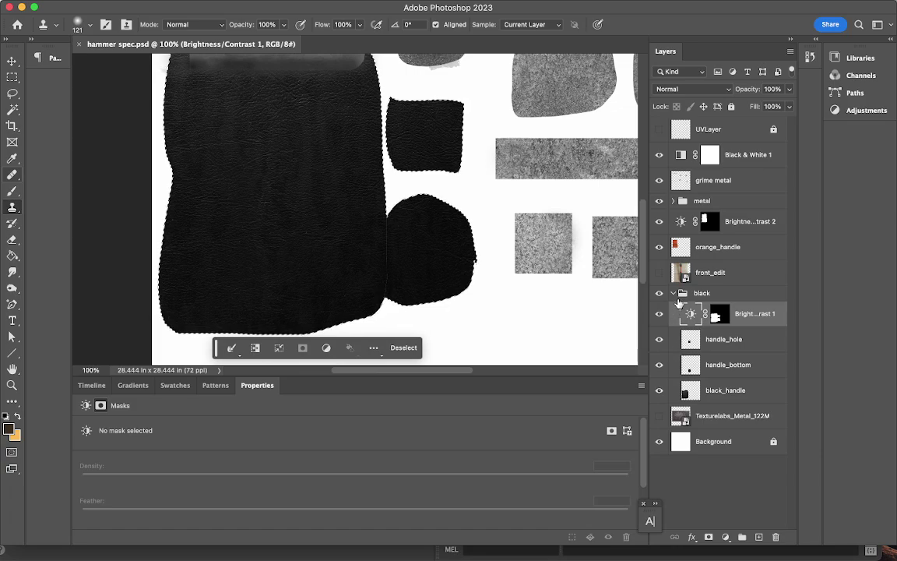
{"action": "left_click", "coordinate": [674, 293]}
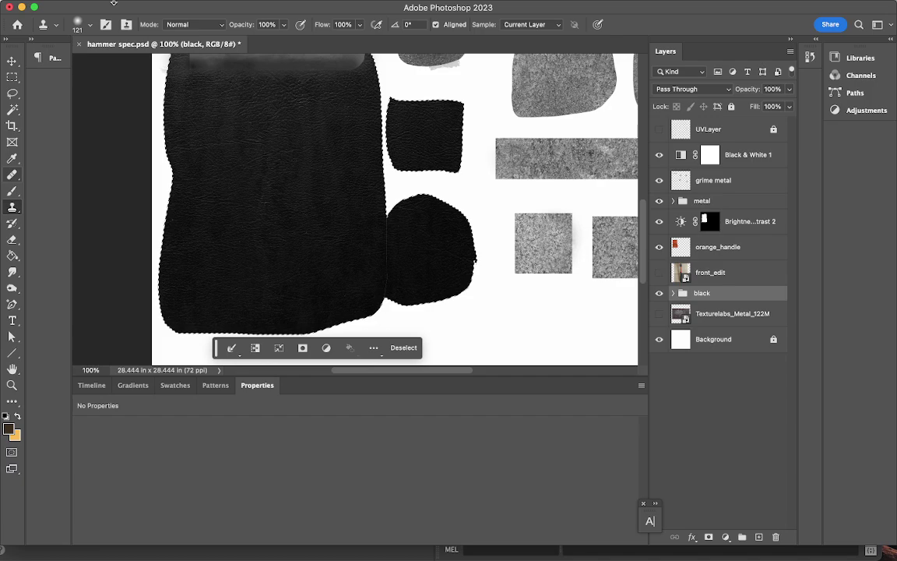
{"action": "left_click", "coordinate": [217, 9]}
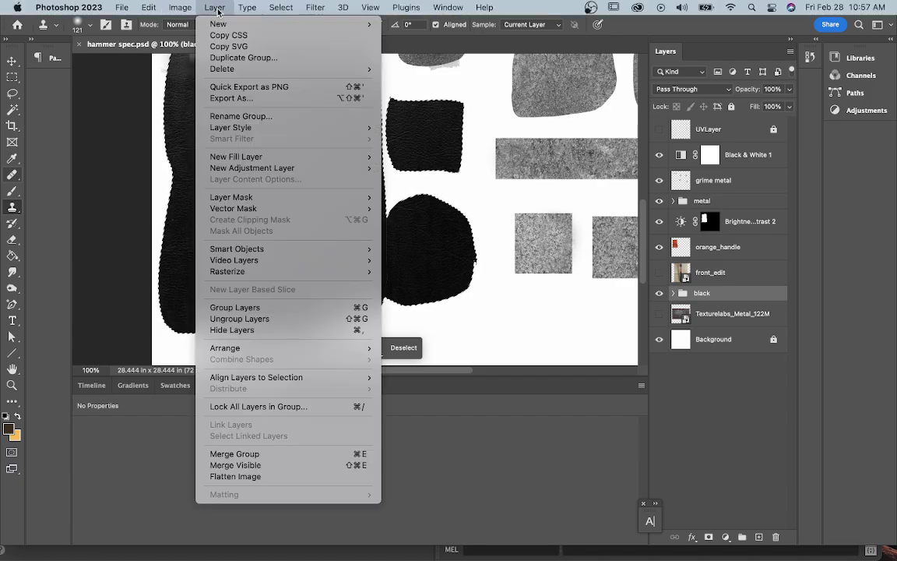
{"action": "mouse_move", "coordinate": [251, 167]}
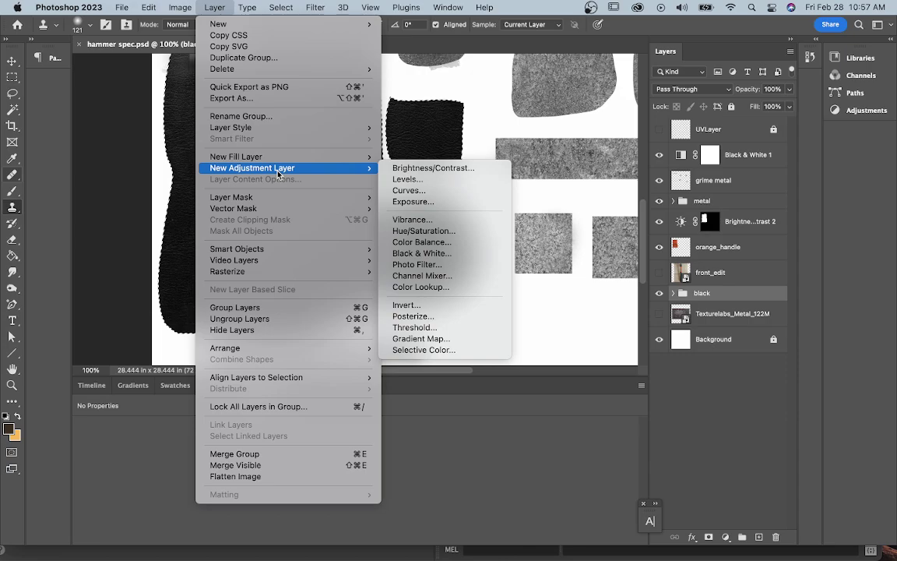
{"action": "left_click", "coordinate": [424, 231]}
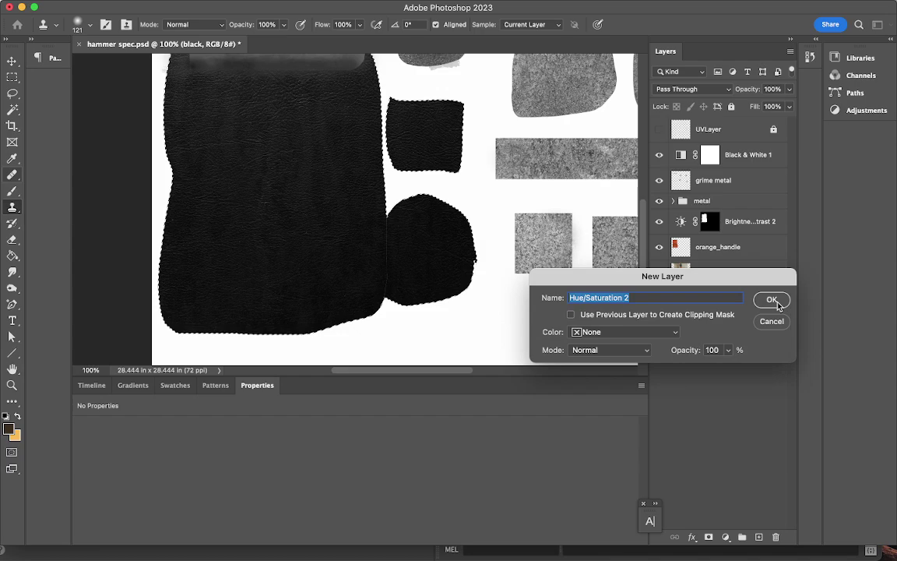
{"action": "left_click", "coordinate": [776, 303]}
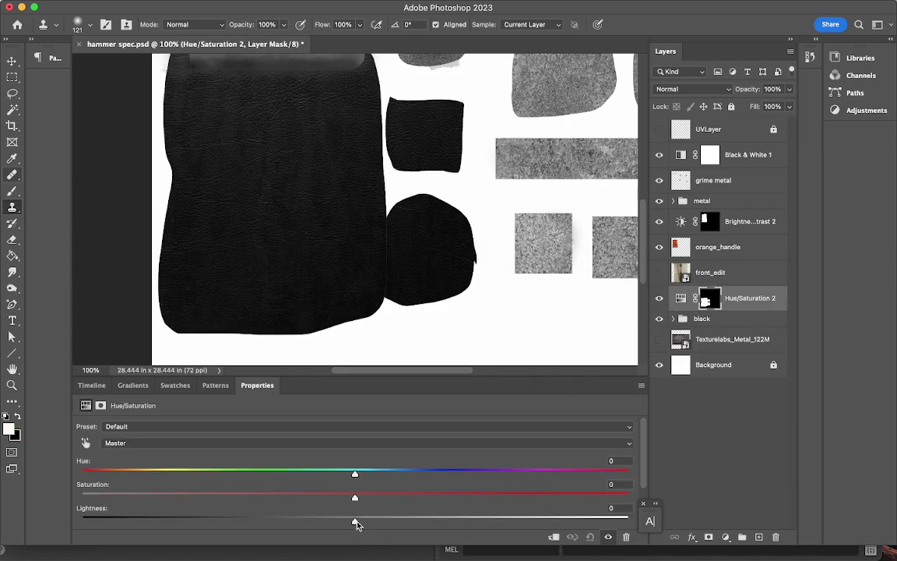
Step: Set the Lightness of the grip's Hue/Saturation adjustment to +23 and compare the grip with the other texture pieces
{"action": "left_click_drag", "start_coordinate": [365, 526], "coordinate": [409, 531]}
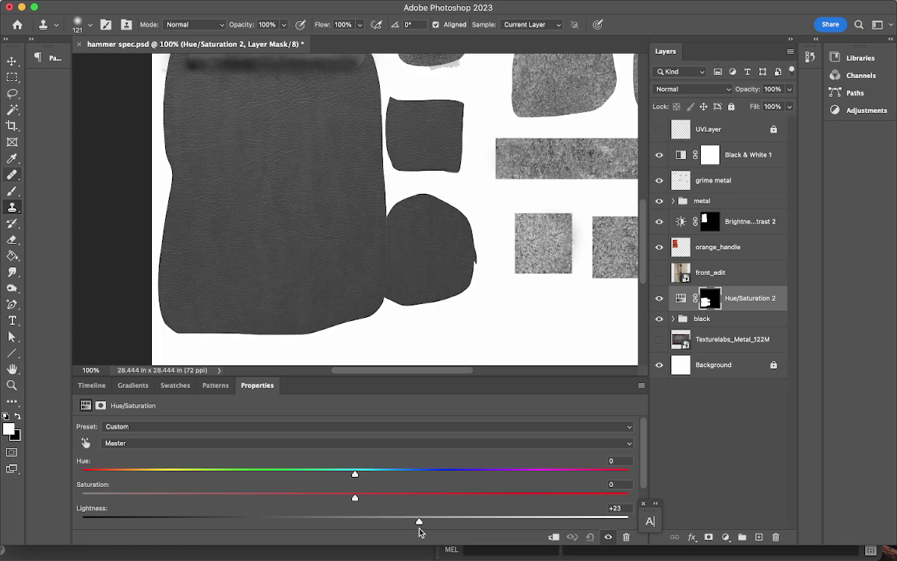
{"action": "scroll", "coordinate": [447, 286], "scroll_direction": "up", "scroll_amount": 10}
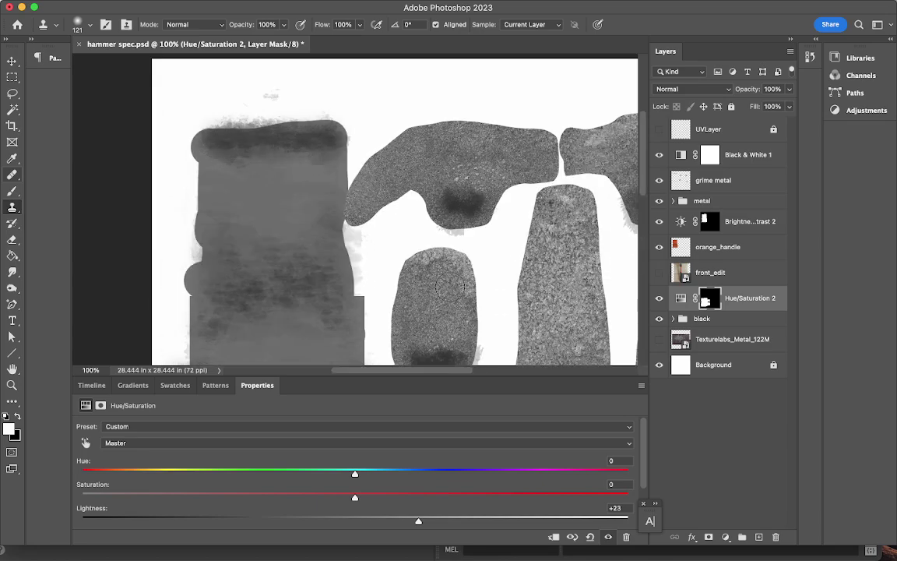
{"action": "scroll", "coordinate": [449, 289], "scroll_direction": "down", "scroll_amount": 5}
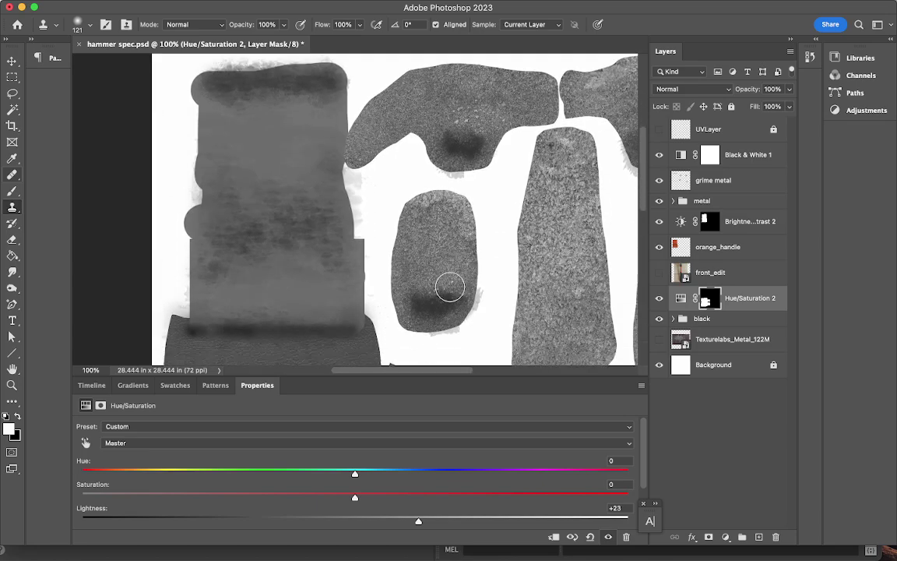
{"action": "scroll", "coordinate": [451, 286], "scroll_direction": "down", "scroll_amount": 10}
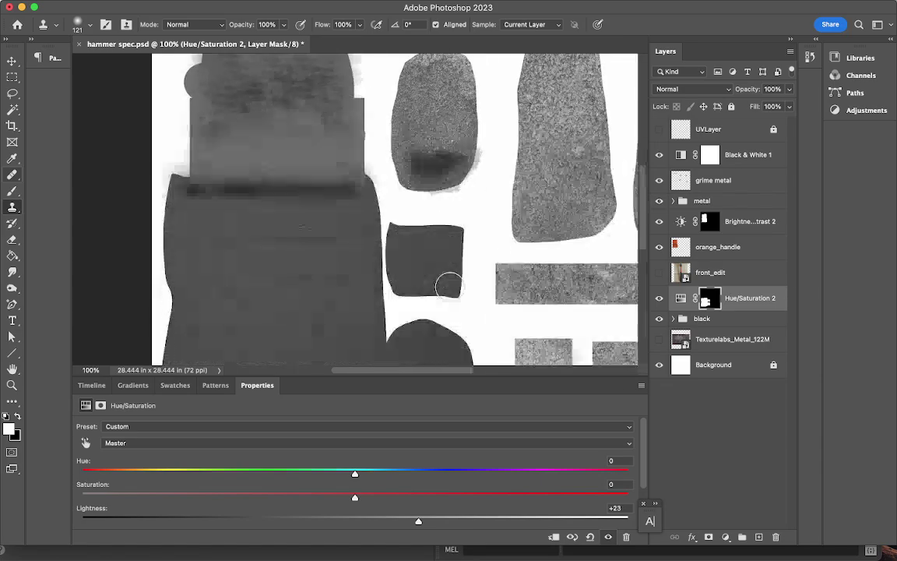
{"action": "scroll", "coordinate": [449, 287], "scroll_direction": "up", "scroll_amount": 2}
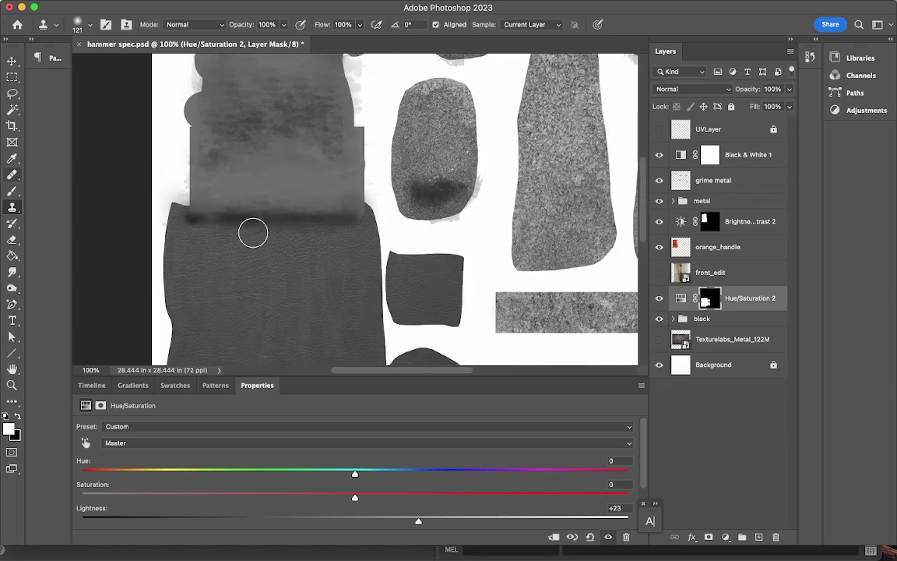
{"action": "left_click_drag", "start_coordinate": [248, 228], "coordinate": [351, 214]}
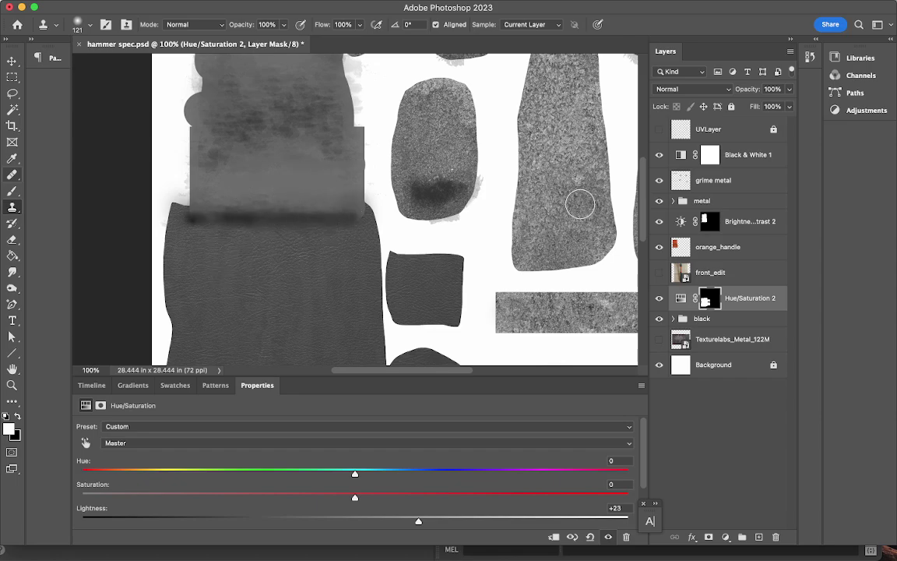
Step: Load the orange_handle layer's outline as a selection and add a Brightness/Contrast adjustment layer masked to it
{"action": "left_click", "coordinate": [679, 248], "text": "super"}
{"action": "scroll", "coordinate": [337, 231], "scroll_direction": "up", "scroll_amount": 5}
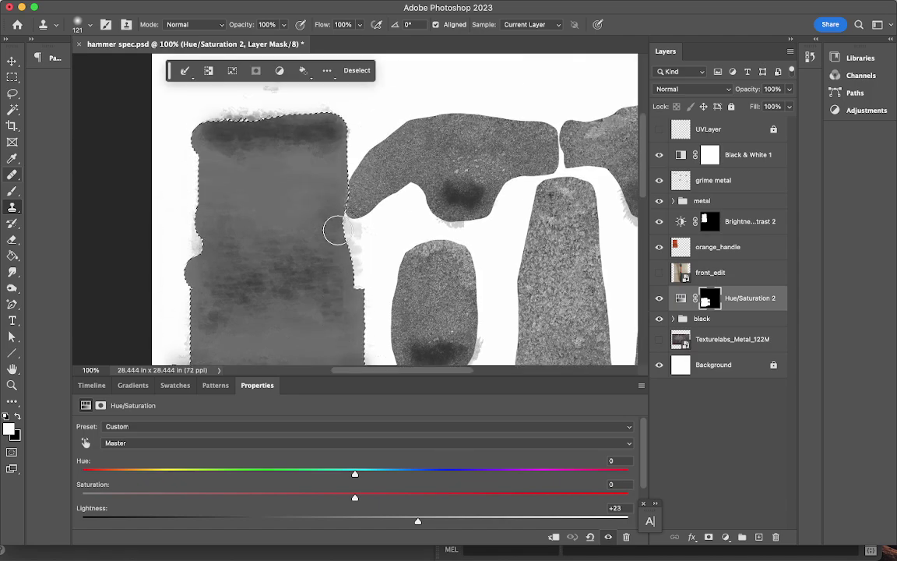
{"action": "mouse_move", "coordinate": [127, 6]}
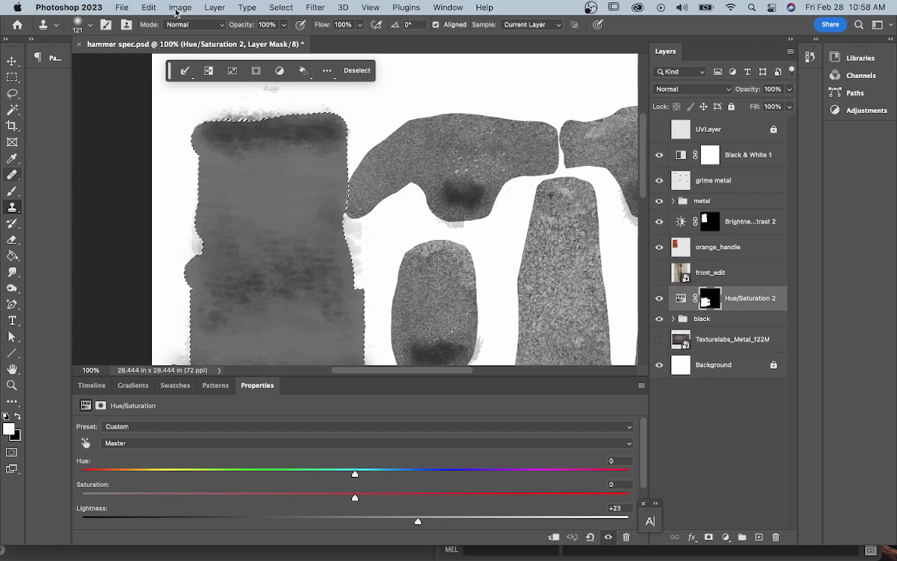
{"action": "left_click", "coordinate": [214, 7]}
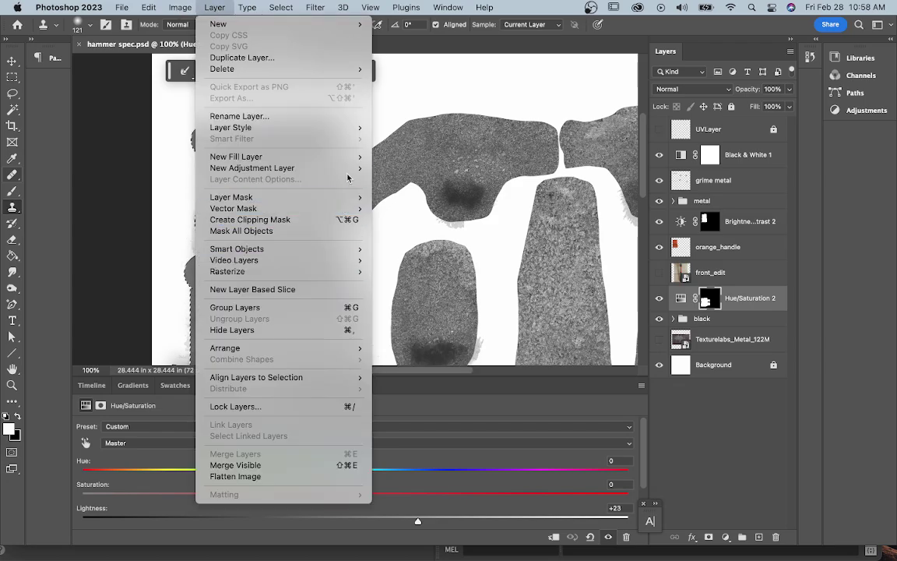
{"action": "mouse_move", "coordinate": [356, 169]}
{"action": "left_click", "coordinate": [402, 170]}
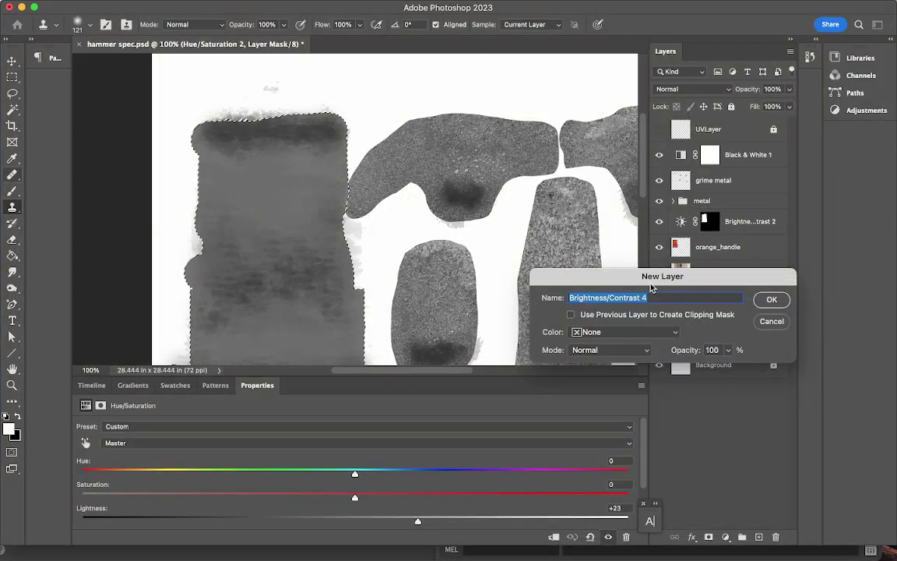
{"action": "left_click", "coordinate": [773, 300]}
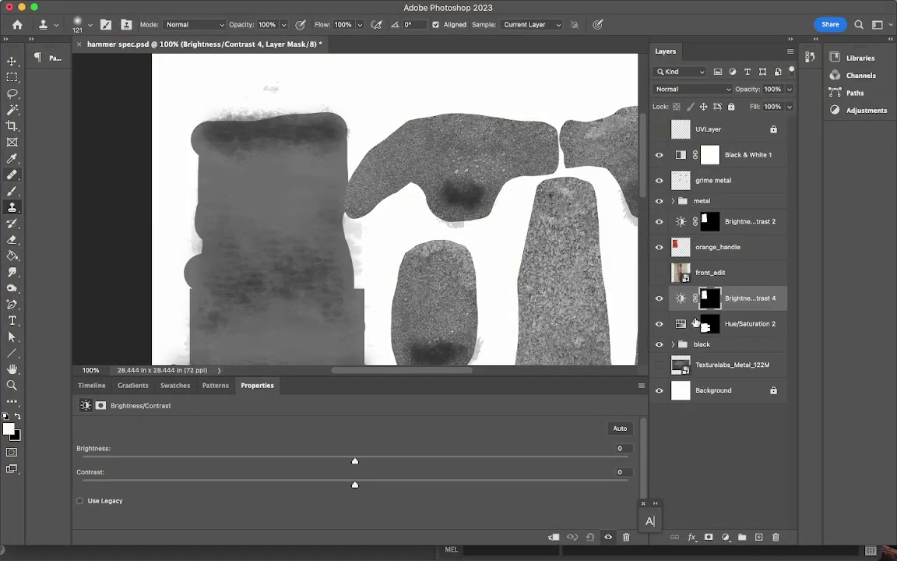
Step: Set the new adjustment's Contrast to 90 and move its layer between grime metal and Black & White 1
{"action": "left_click_drag", "start_coordinate": [358, 485], "coordinate": [601, 473]}
{"action": "left_click_drag", "start_coordinate": [736, 307], "coordinate": [729, 171]}
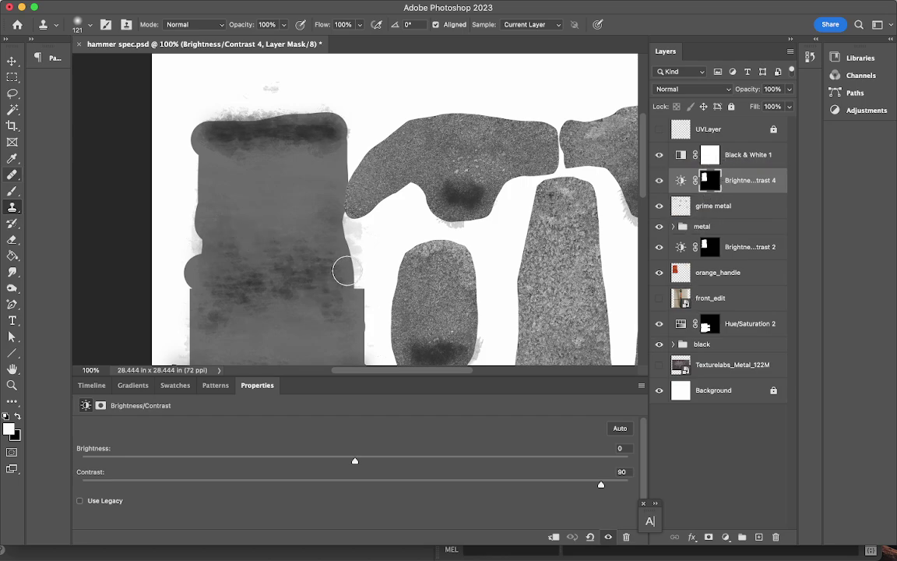
{"action": "scroll", "coordinate": [348, 272], "scroll_direction": "down", "scroll_amount": 3}
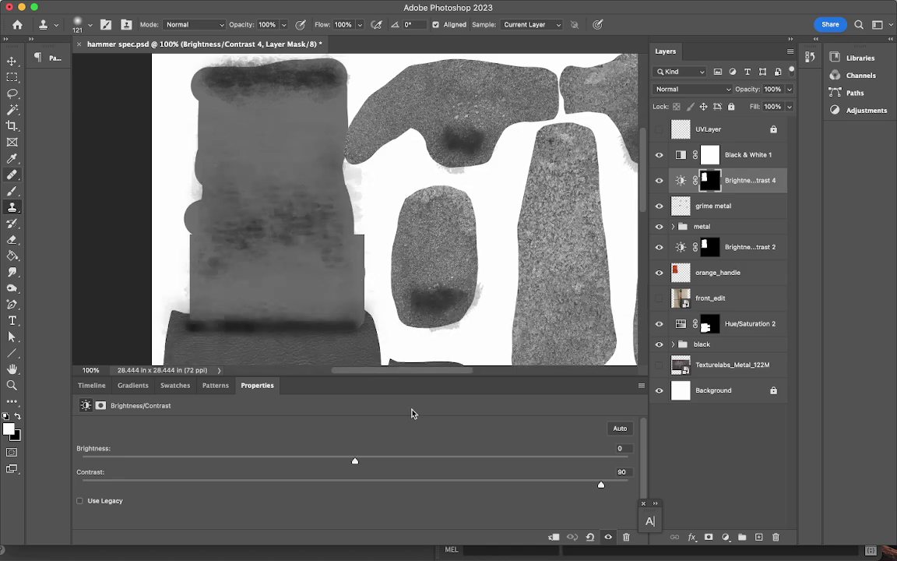
Step: Load the Brightness/Contrast 4 mask as a selection and add a Hue/Saturation adjustment masked to the orange handle with Lightness +12
{"action": "left_click", "coordinate": [710, 180], "text": "super"}
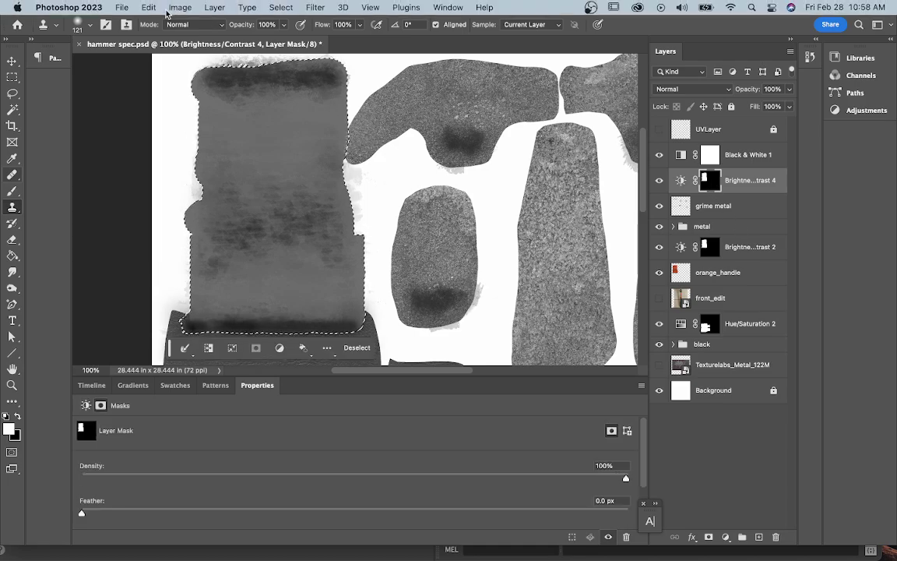
{"action": "left_click", "coordinate": [180, 7]}
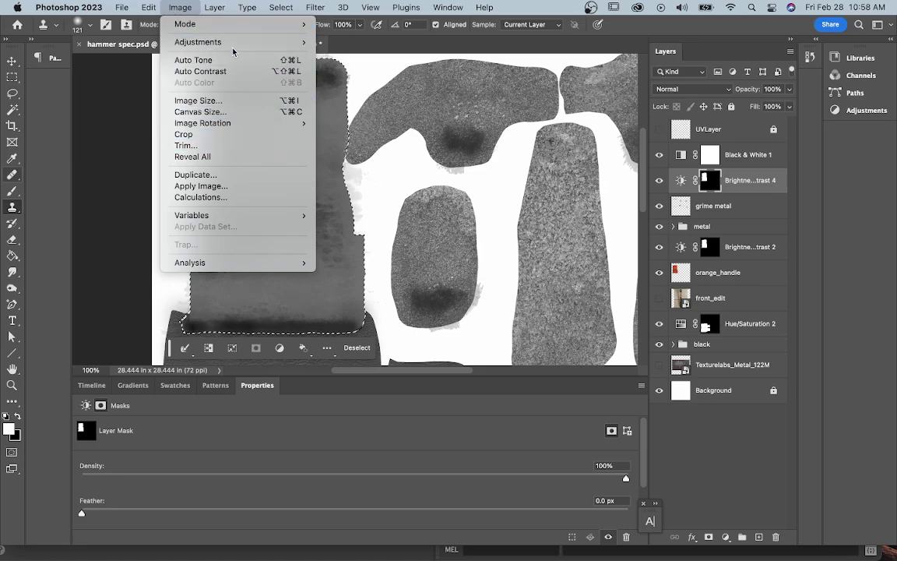
{"action": "mouse_move", "coordinate": [230, 42]}
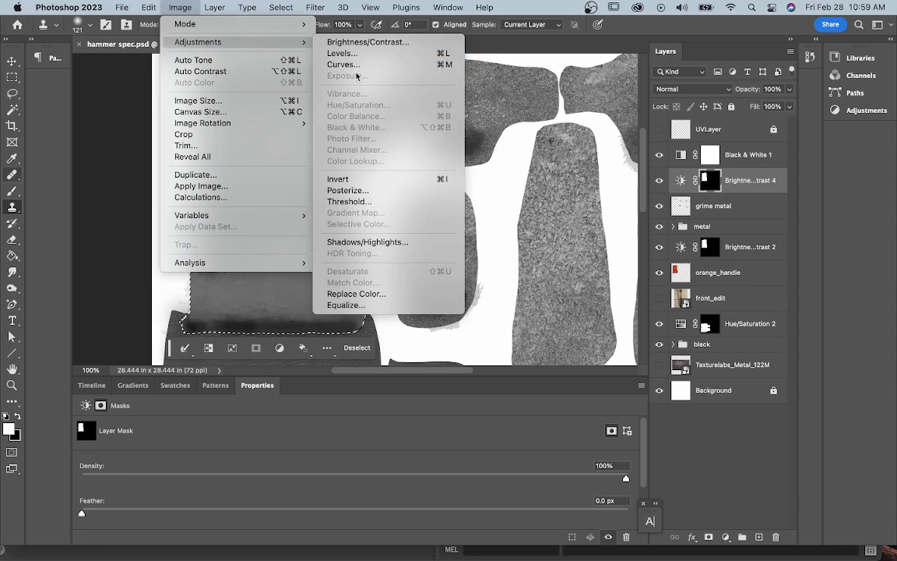
{"action": "mouse_move", "coordinate": [220, 10]}
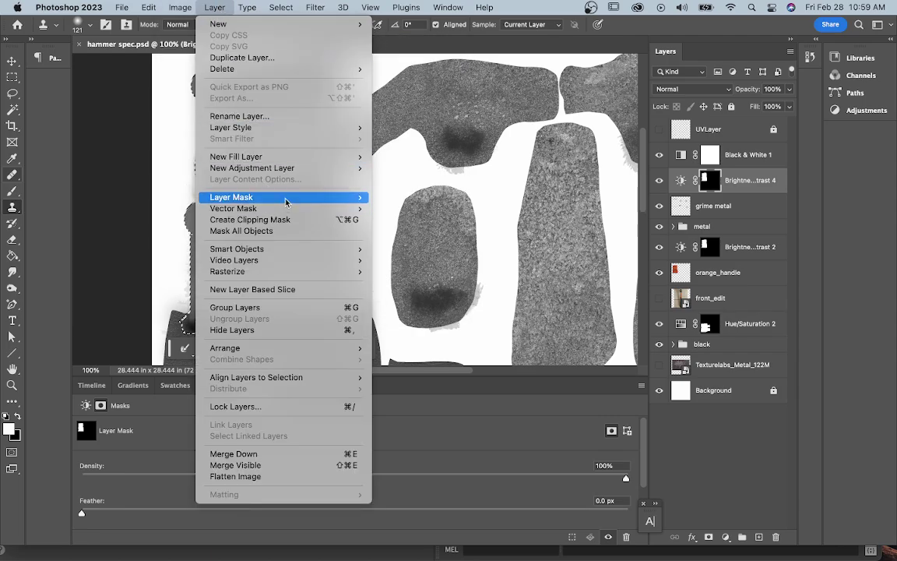
{"action": "mouse_move", "coordinate": [354, 168]}
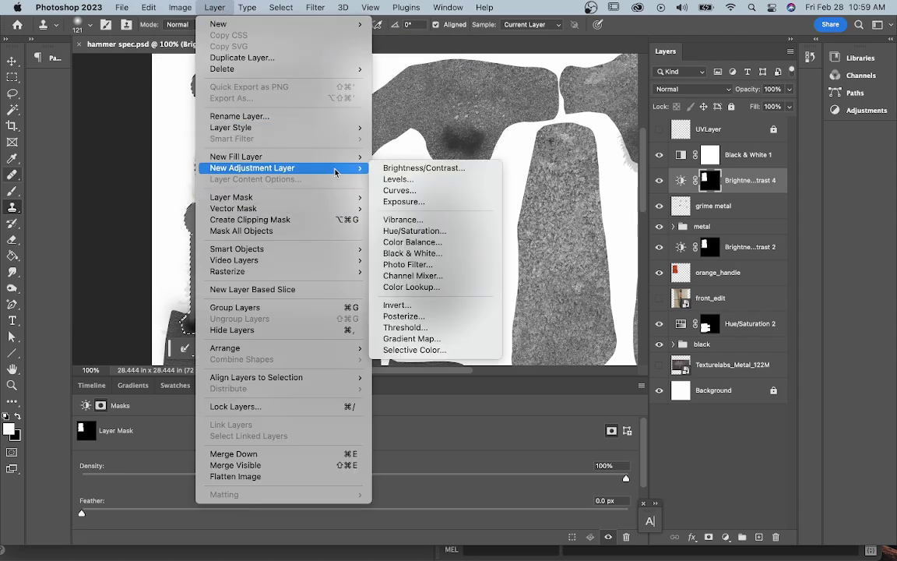
{"action": "left_click", "coordinate": [415, 230]}
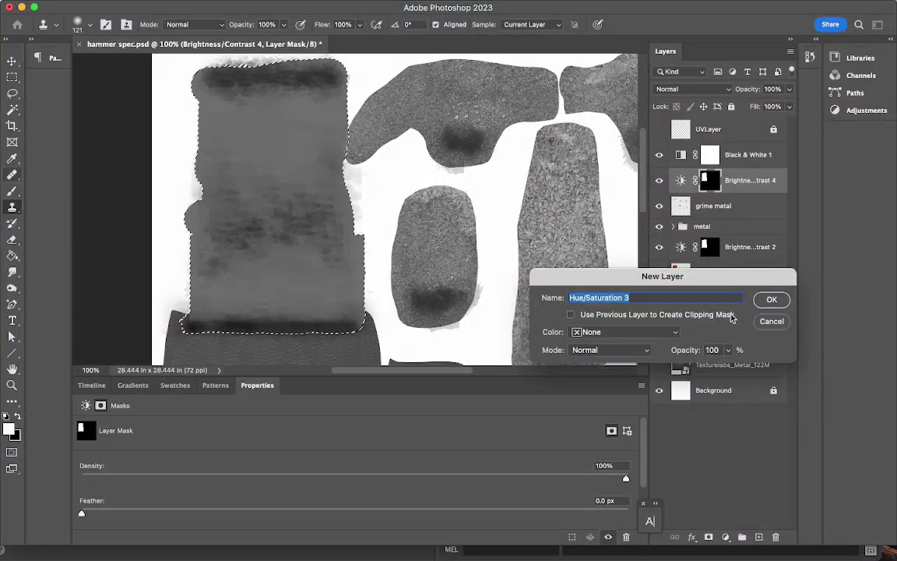
{"action": "left_click", "coordinate": [769, 299]}
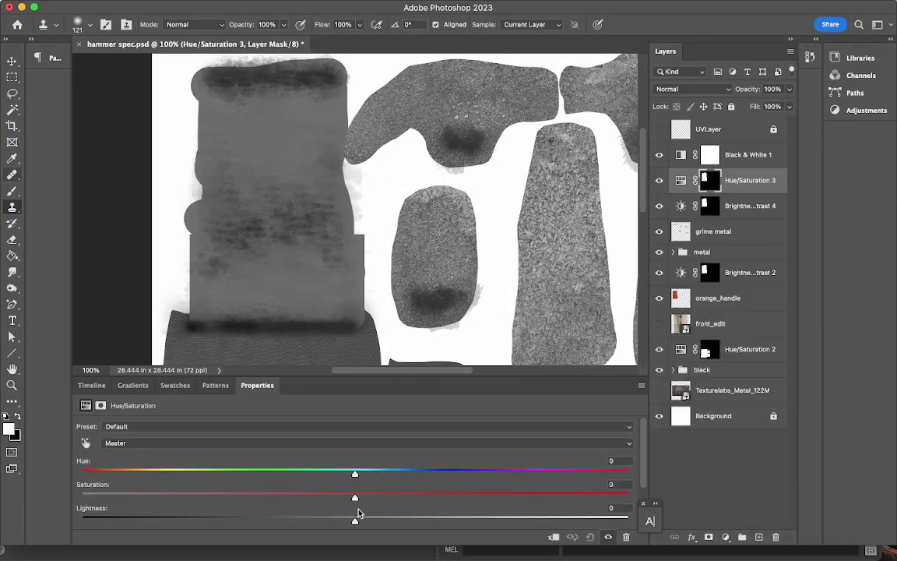
{"action": "left_click_drag", "start_coordinate": [372, 524], "coordinate": [380, 523]}
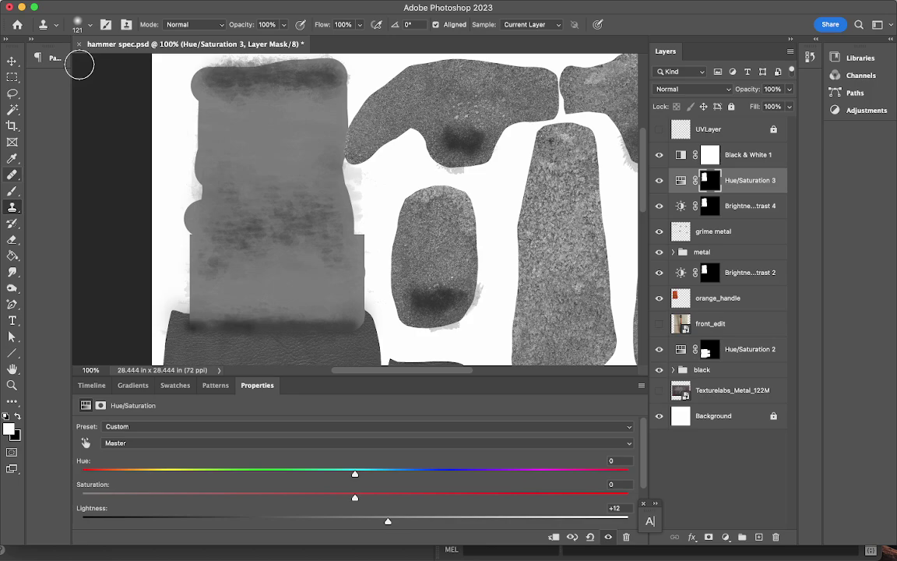
{"action": "left_click", "coordinate": [12, 61]}
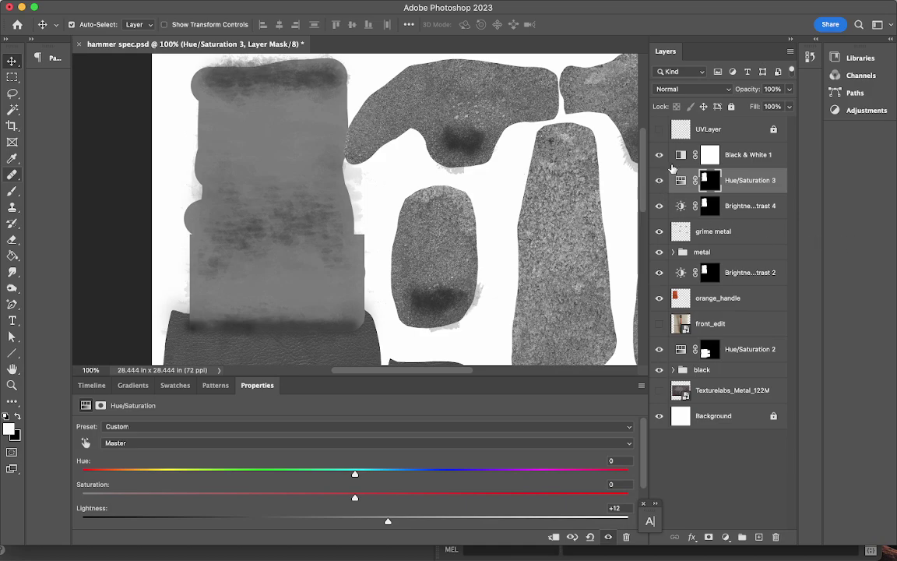
Step: Load the metal pieces' mask from the metal group and add a masked Hue/Saturation adjustment above Hue/Saturation 3 with Lightness +20
{"action": "scroll", "coordinate": [476, 267], "scroll_direction": "down", "scroll_amount": 1}
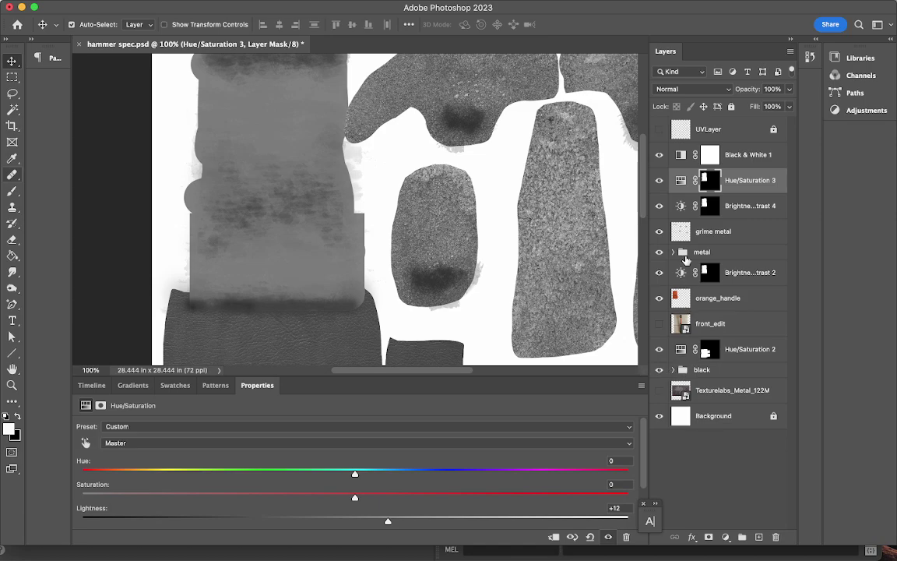
{"action": "left_click", "coordinate": [673, 253]}
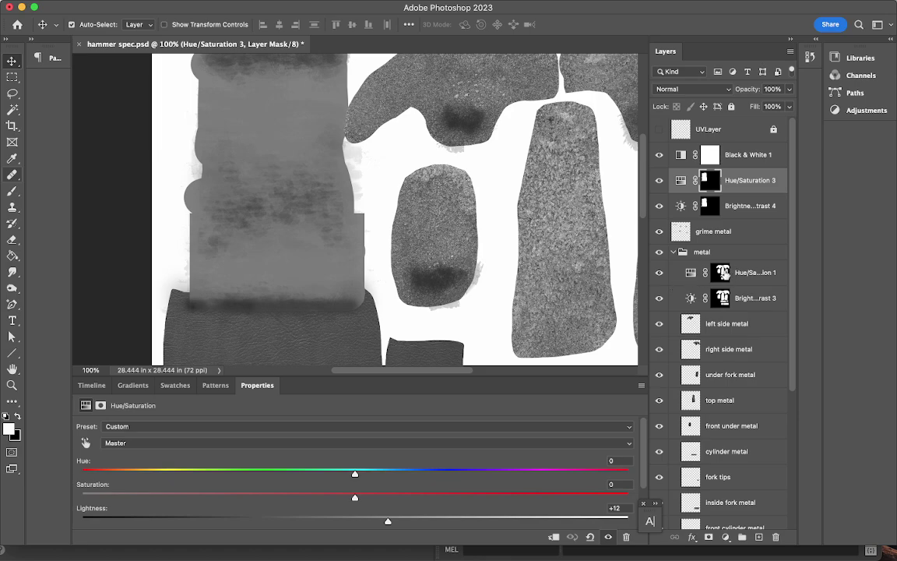
{"action": "left_click", "coordinate": [723, 274], "text": "super"}
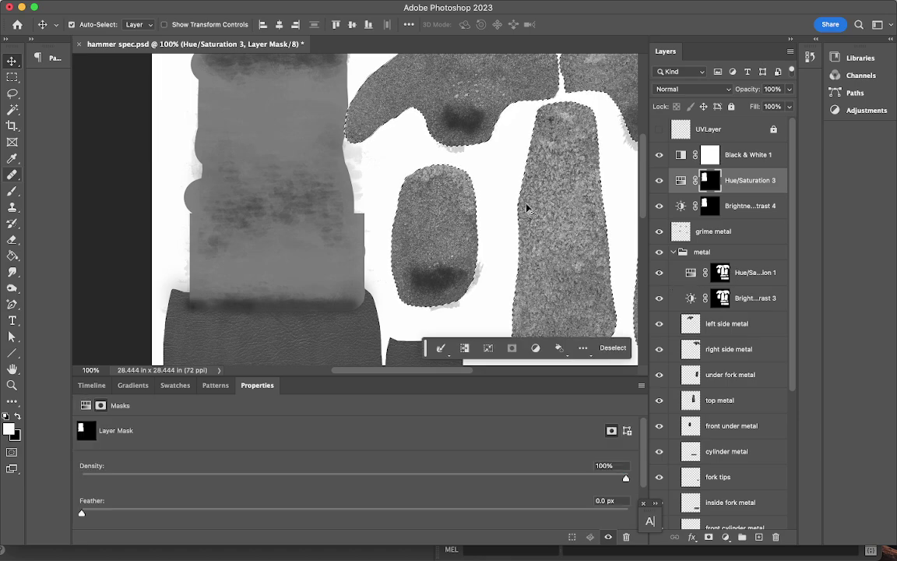
{"action": "scroll", "coordinate": [527, 208], "scroll_direction": "down", "scroll_amount": 5}
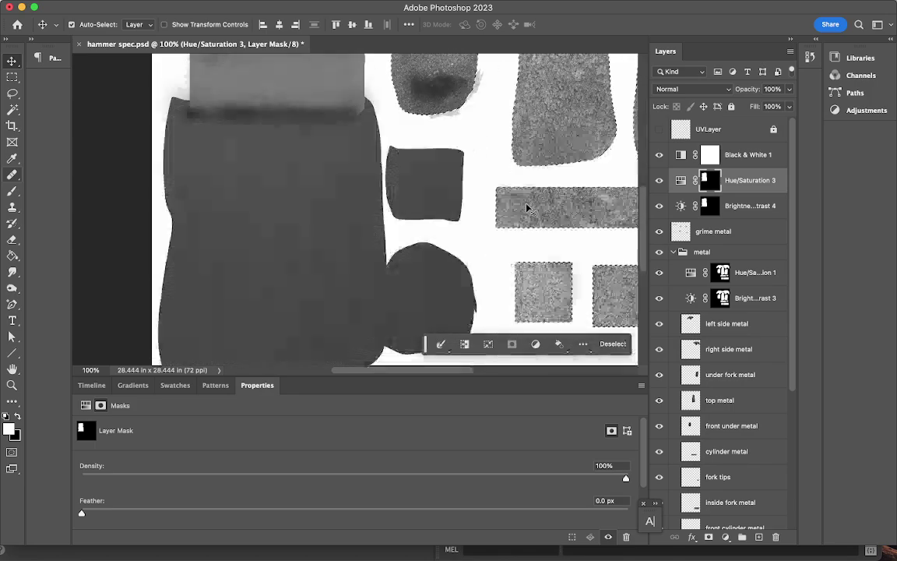
{"action": "scroll", "coordinate": [527, 208], "scroll_direction": "up", "scroll_amount": 10}
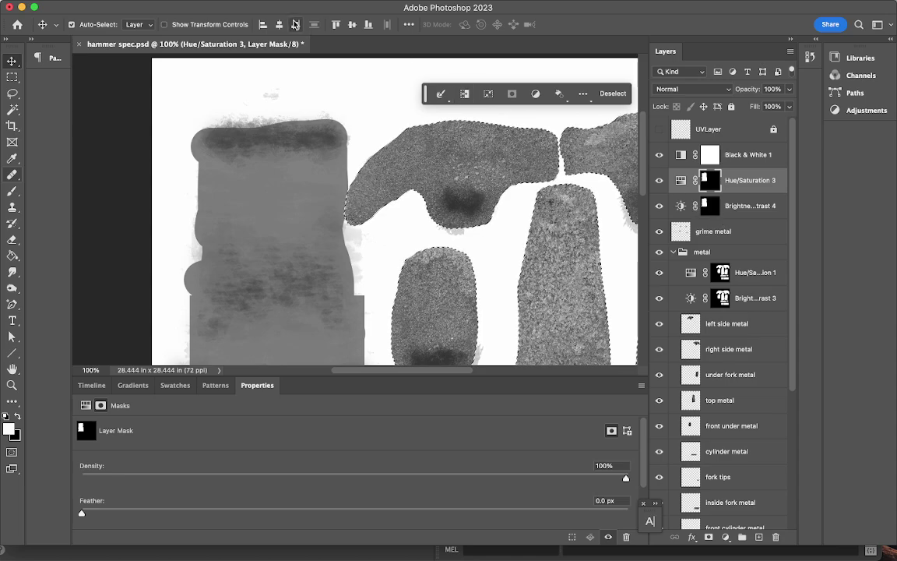
{"action": "left_click", "coordinate": [214, 7]}
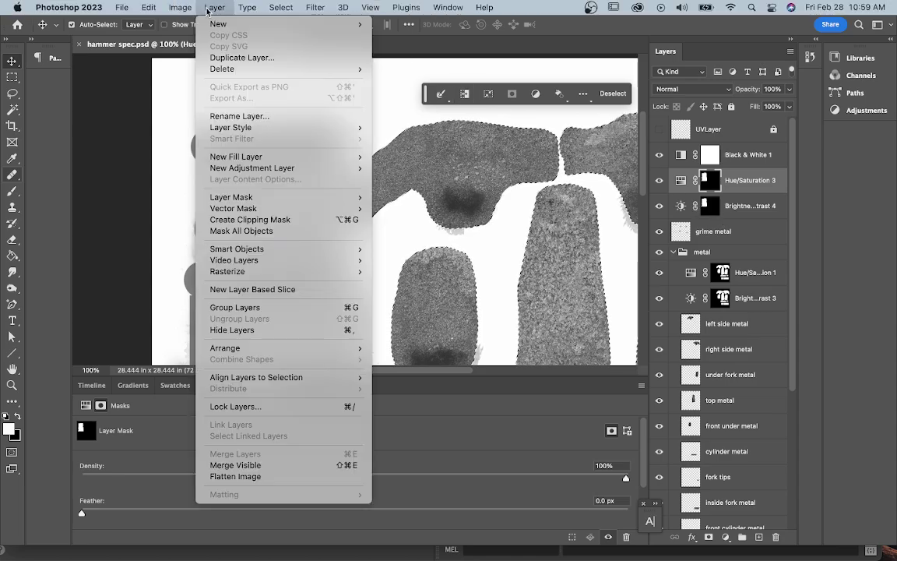
{"action": "mouse_move", "coordinate": [350, 168]}
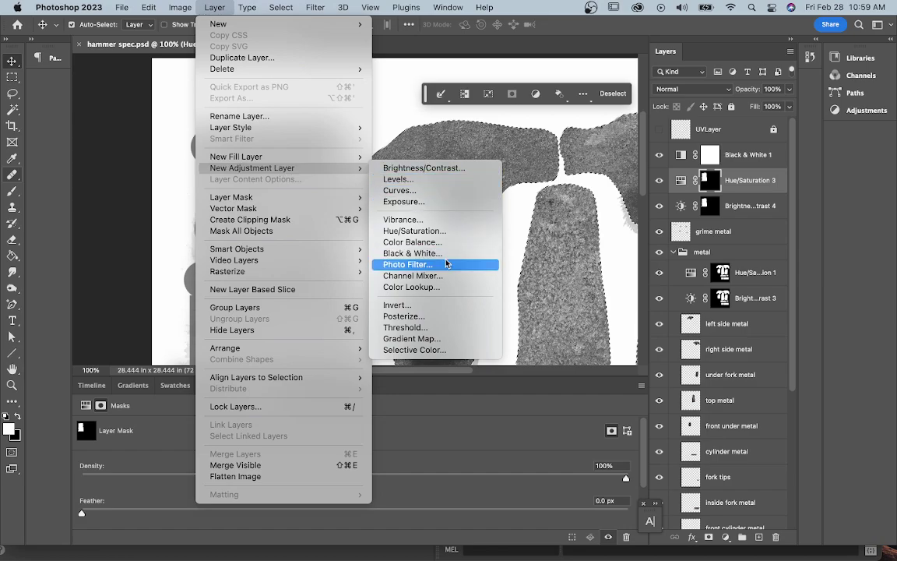
{"action": "left_click", "coordinate": [442, 231]}
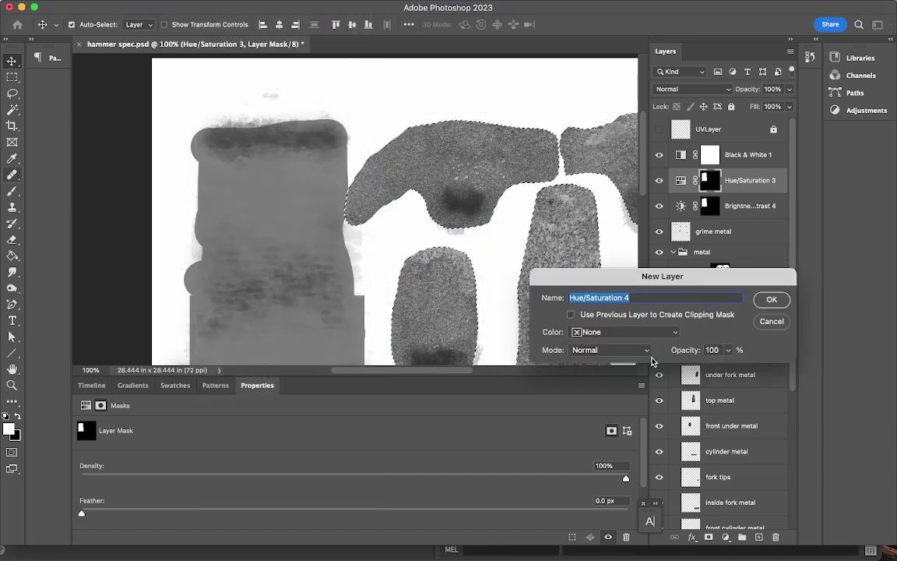
{"action": "left_click", "coordinate": [772, 303]}
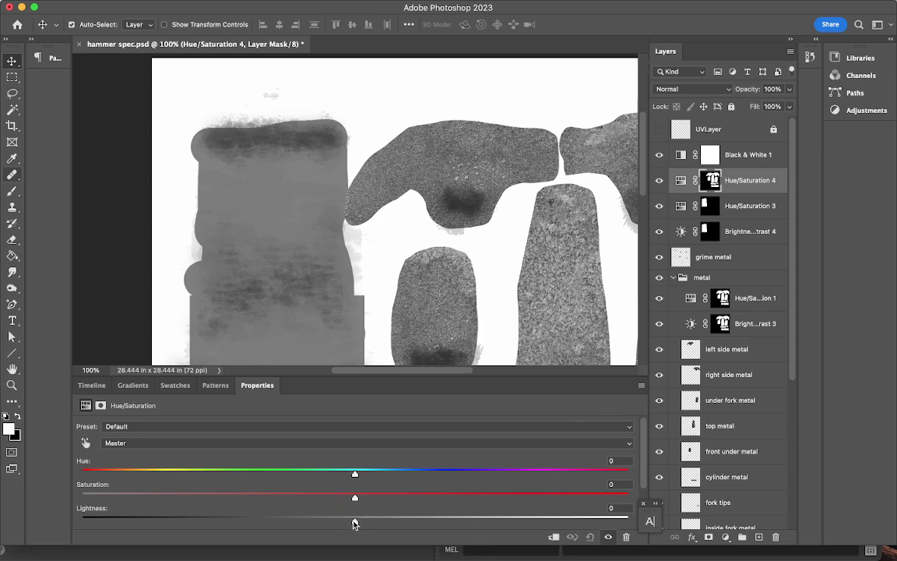
{"action": "left_click_drag", "start_coordinate": [367, 522], "coordinate": [391, 525]}
{"action": "left_click_drag", "start_coordinate": [400, 530], "coordinate": [402, 531]}
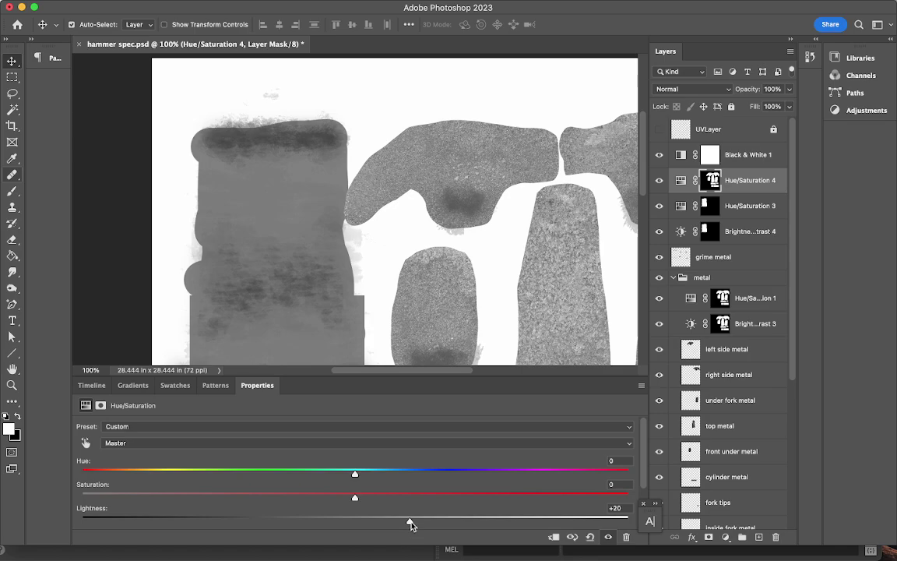
Step: Reselect the metal pieces from the Hue/Saturation 4 mask and add a masked Brightness/Contrast adjustment with Contrast 100
{"action": "left_click", "coordinate": [712, 180], "text": "super"}
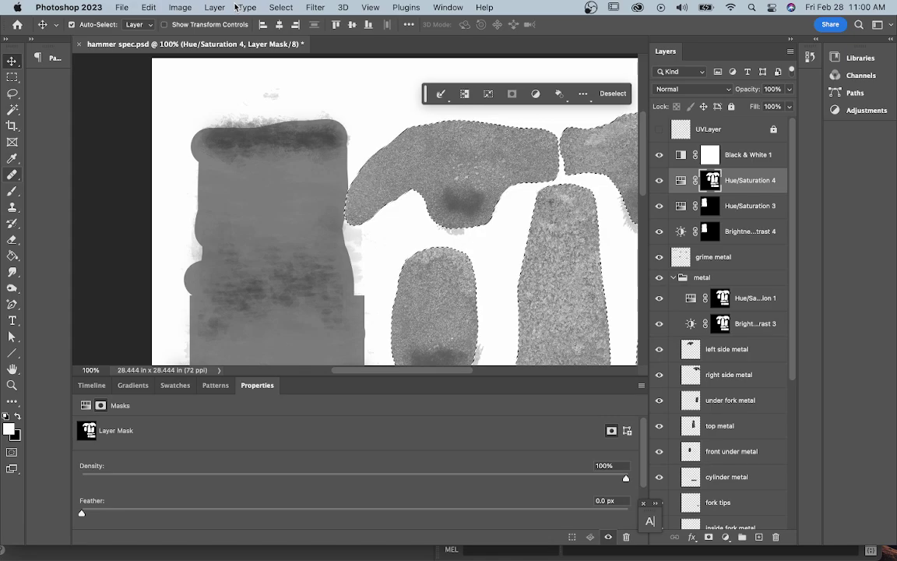
{"action": "left_click", "coordinate": [216, 7]}
{"action": "mouse_move", "coordinate": [298, 160]}
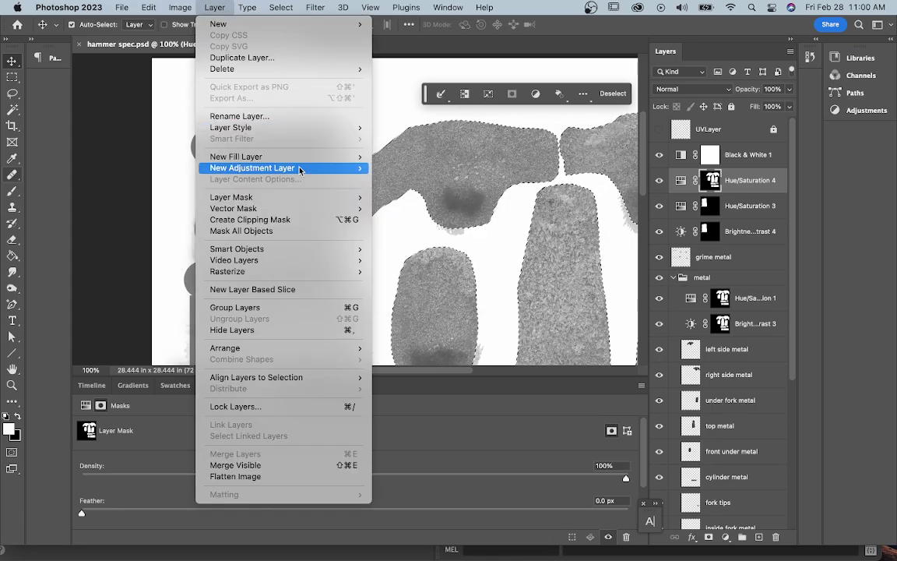
{"action": "left_click", "coordinate": [427, 169]}
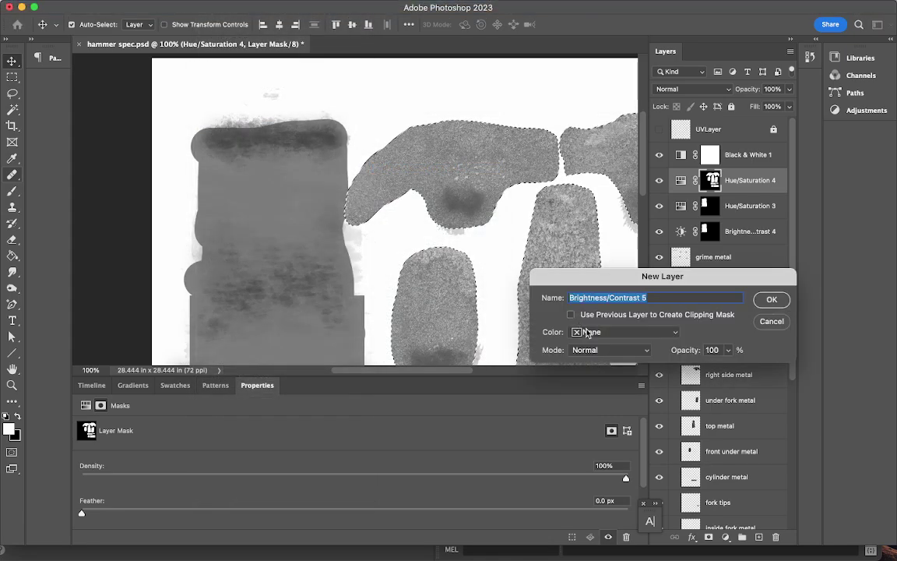
{"action": "left_click", "coordinate": [766, 301]}
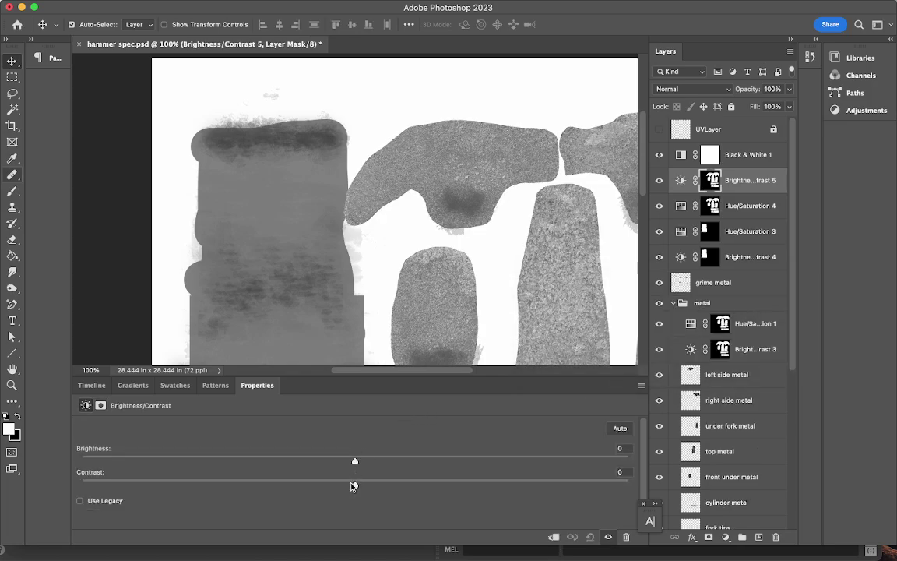
{"action": "left_click_drag", "start_coordinate": [448, 496], "coordinate": [656, 507]}
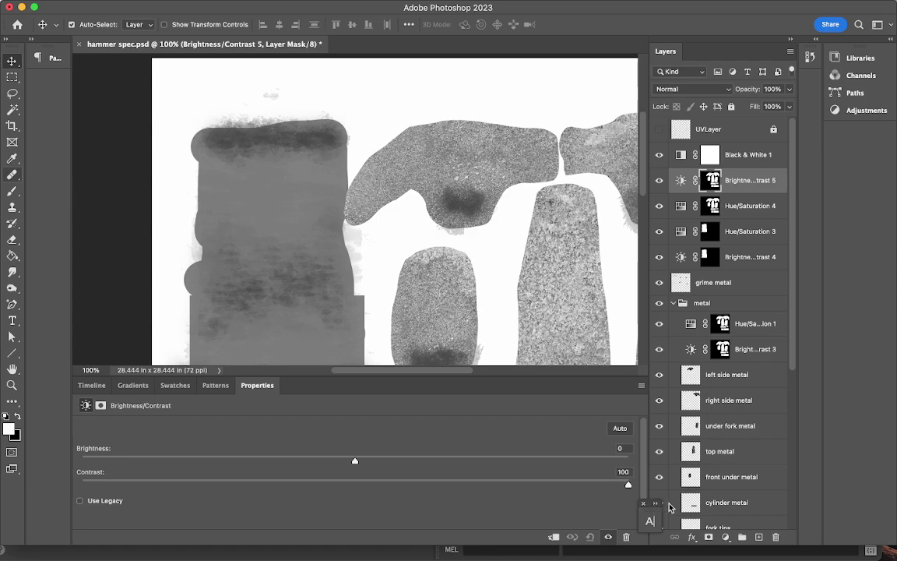
Step: Check the adjusted texture pieces and save the specular map file hammer spec.psd
{"action": "scroll", "coordinate": [525, 246], "scroll_direction": "down", "scroll_amount": 5}
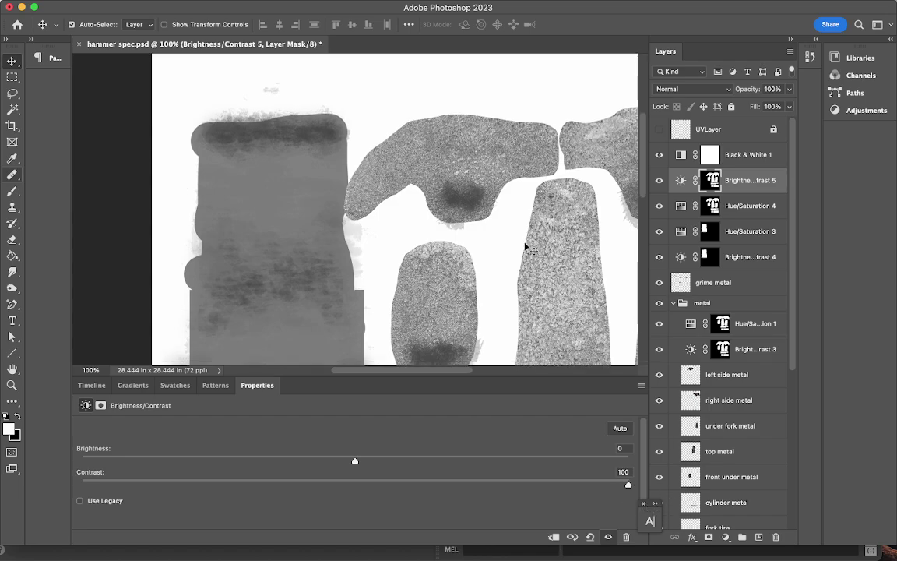
{"action": "scroll", "coordinate": [525, 248], "scroll_direction": "down", "scroll_amount": 3}
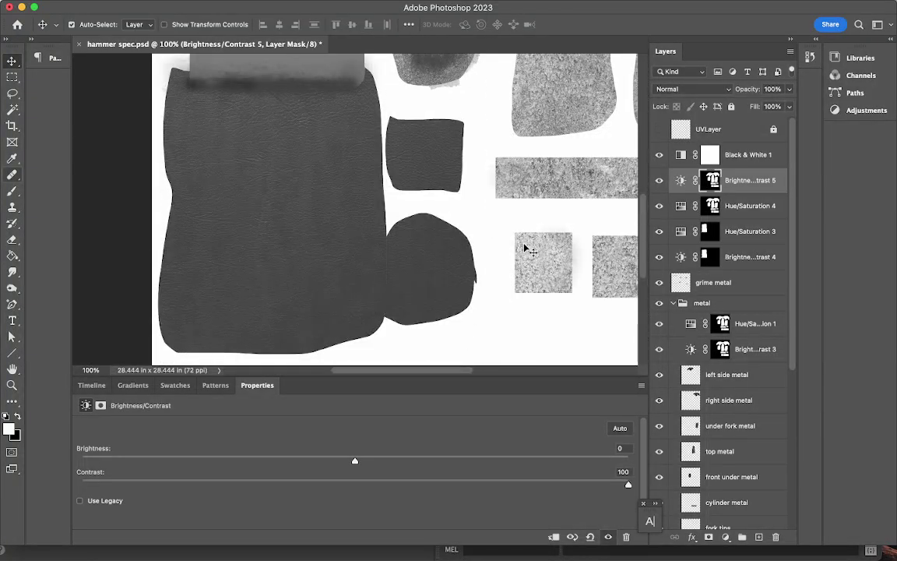
{"action": "scroll", "coordinate": [525, 248], "scroll_direction": "up", "scroll_amount": 10}
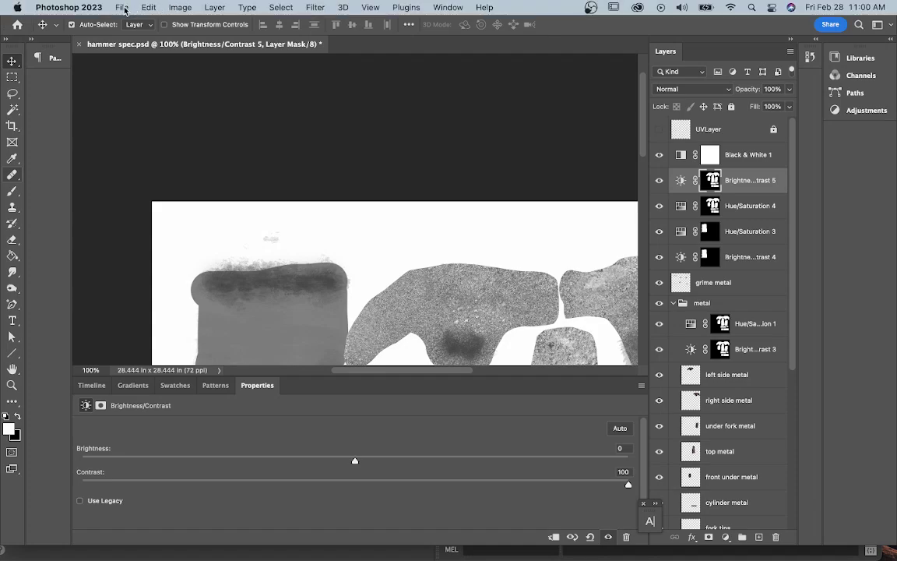
{"action": "left_click", "coordinate": [122, 8]}
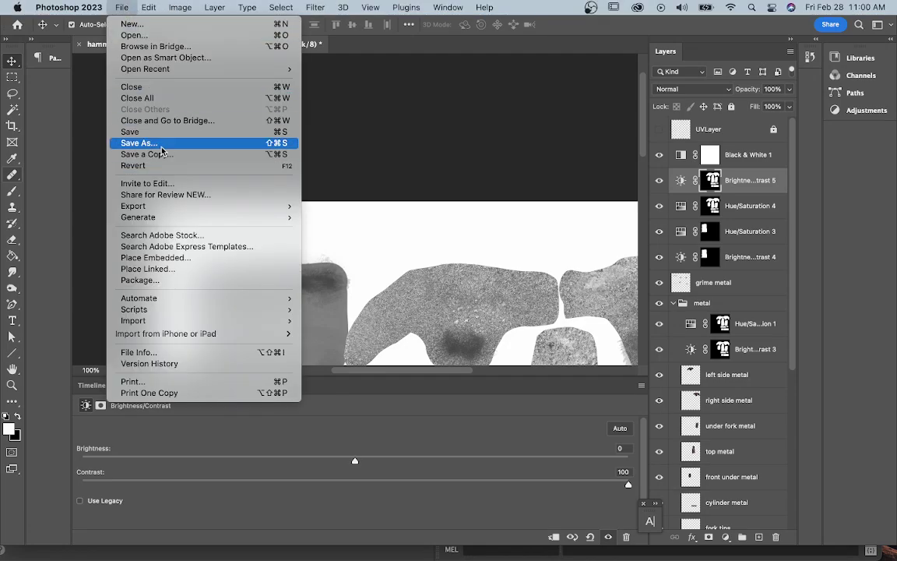
{"action": "left_click", "coordinate": [159, 132]}
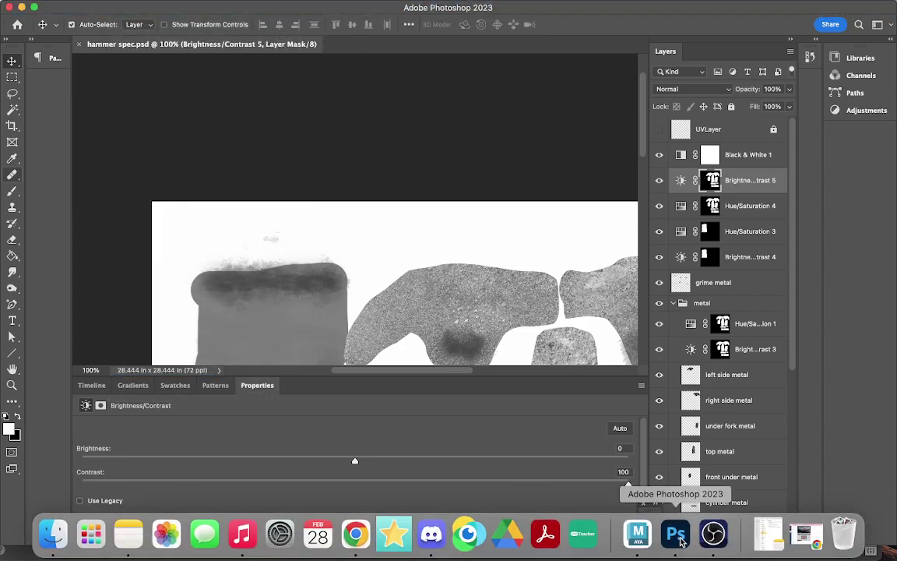
Step: Switch to Maya, select the hammer and reload hammer spec.psd in the file texture feeding blinn1's Specular Color
{"action": "left_click", "coordinate": [638, 534]}
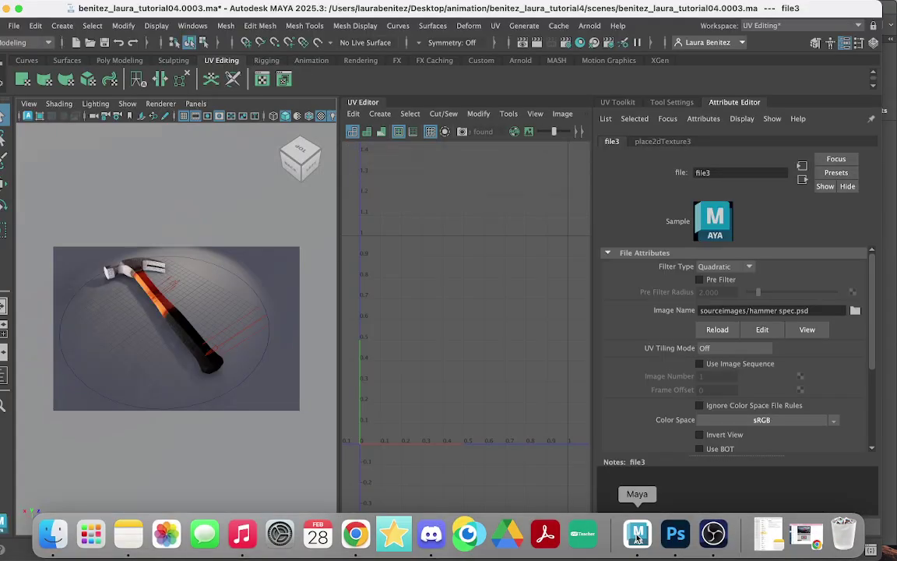
{"action": "left_click", "coordinate": [171, 326]}
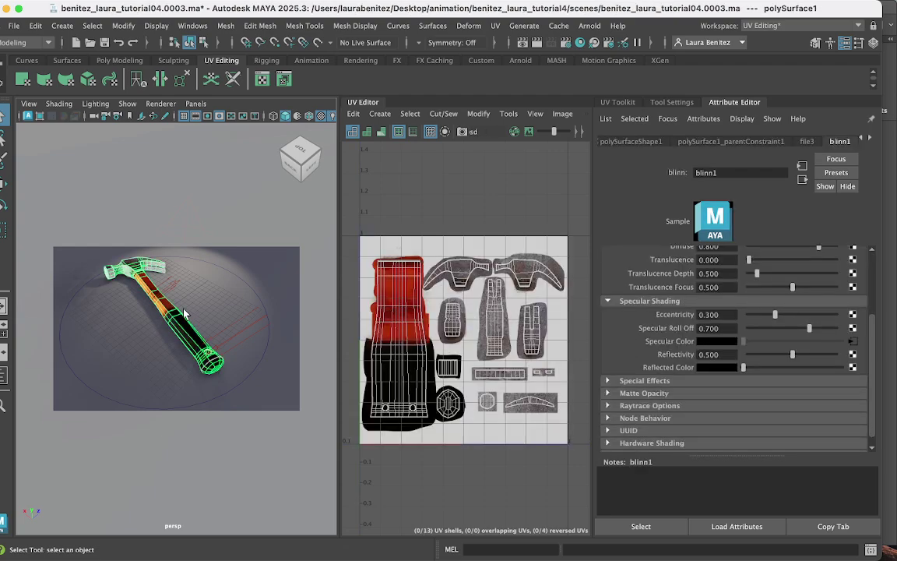
{"action": "scroll", "coordinate": [187, 321], "scroll_direction": "up", "scroll_amount": 10}
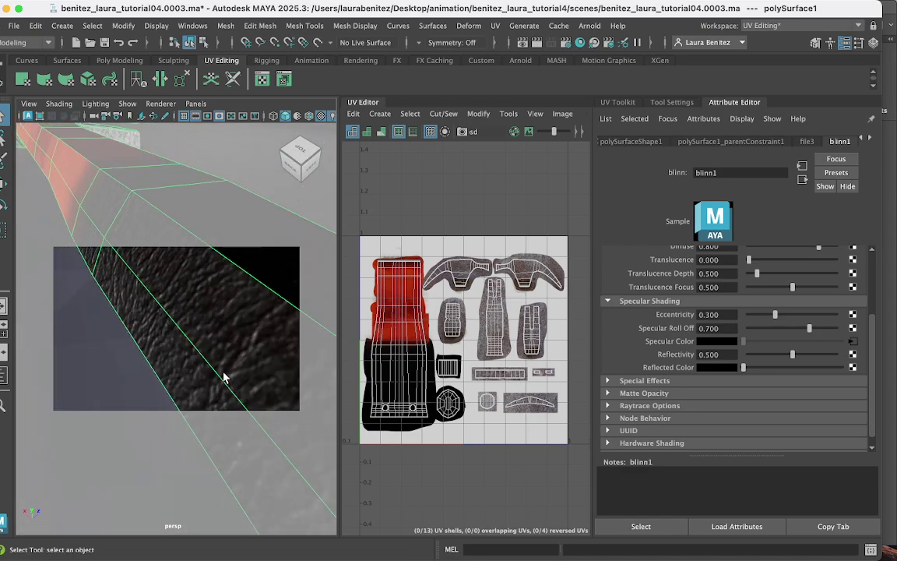
{"action": "scroll", "coordinate": [282, 400], "scroll_direction": "down", "scroll_amount": 5}
{"action": "left_click_drag", "start_coordinate": [292, 409], "coordinate": [282, 382]}
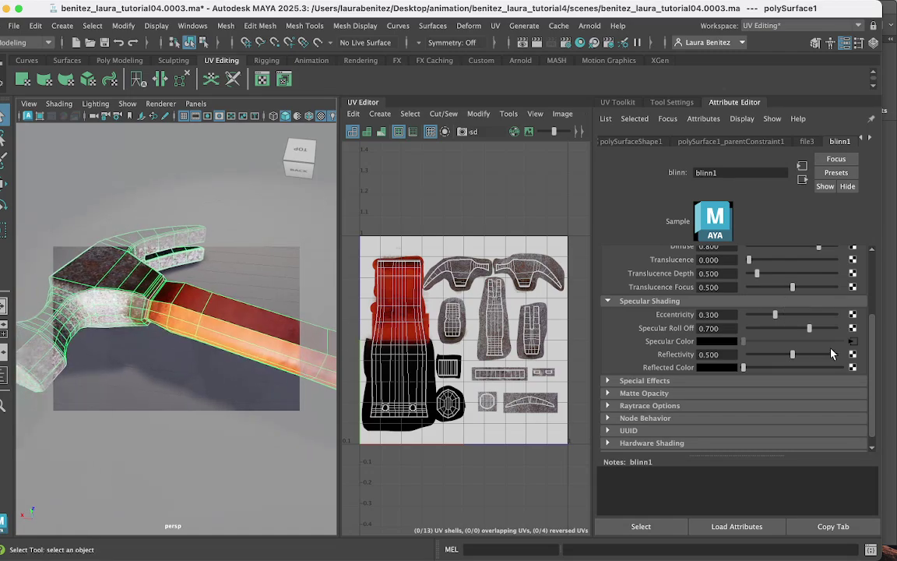
{"action": "left_click", "coordinate": [852, 341]}
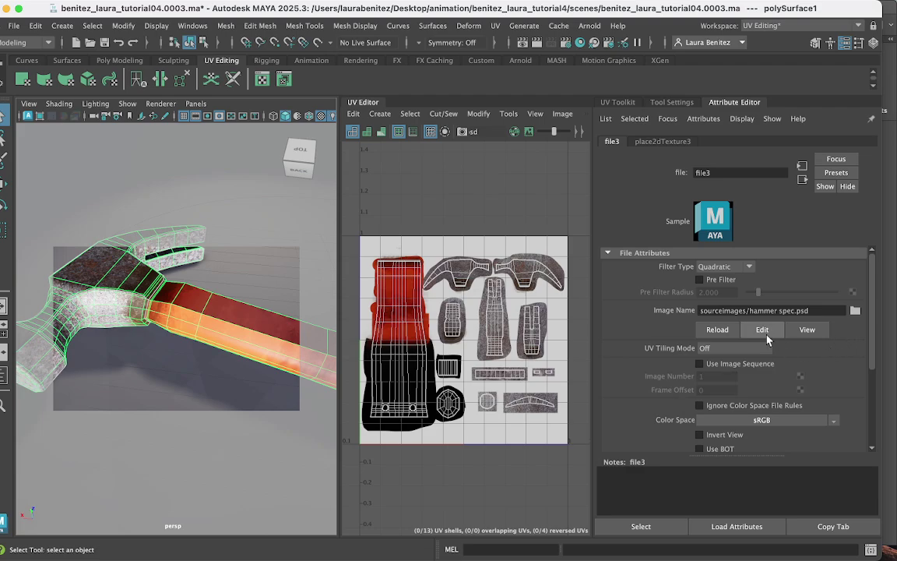
{"action": "left_click", "coordinate": [713, 330]}
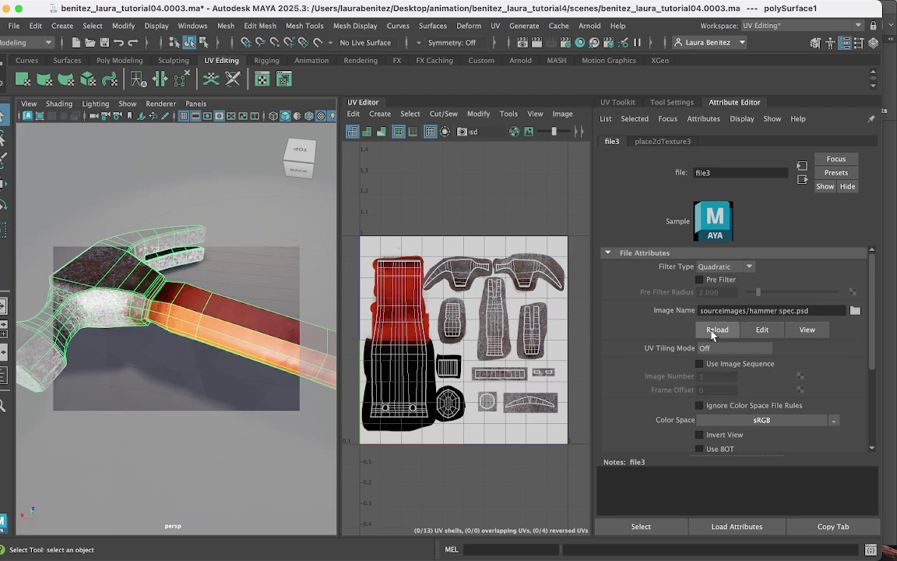
Step: Check the hammer's highlights from several angles and switch the perspective viewport to Use Default Lighting
{"action": "left_click", "coordinate": [194, 374]}
{"action": "scroll", "coordinate": [209, 358], "scroll_direction": "down", "scroll_amount": 3}
{"action": "scroll", "coordinate": [207, 359], "scroll_direction": "up", "scroll_amount": 4}
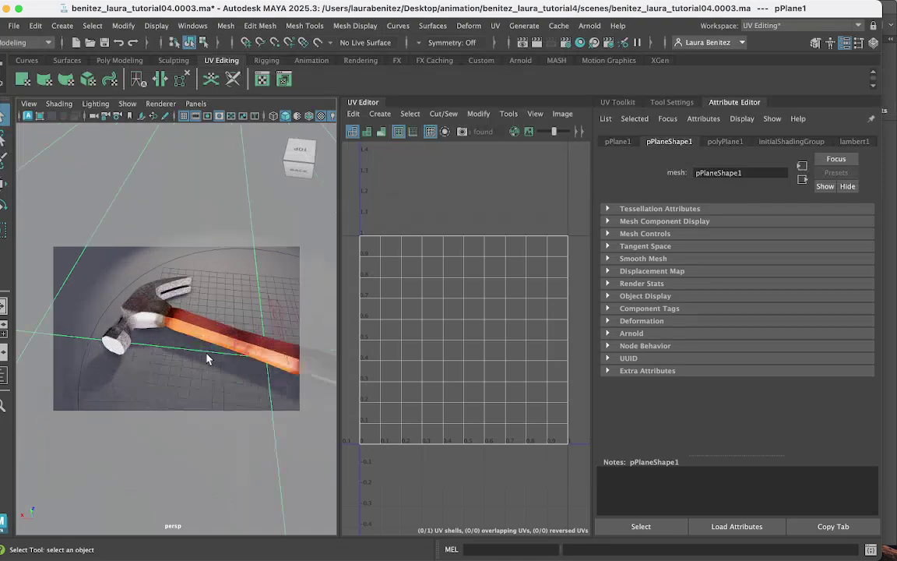
{"action": "left_click_drag", "start_coordinate": [248, 338], "coordinate": [160, 320]}
{"action": "left_click_drag", "start_coordinate": [256, 361], "coordinate": [214, 381]}
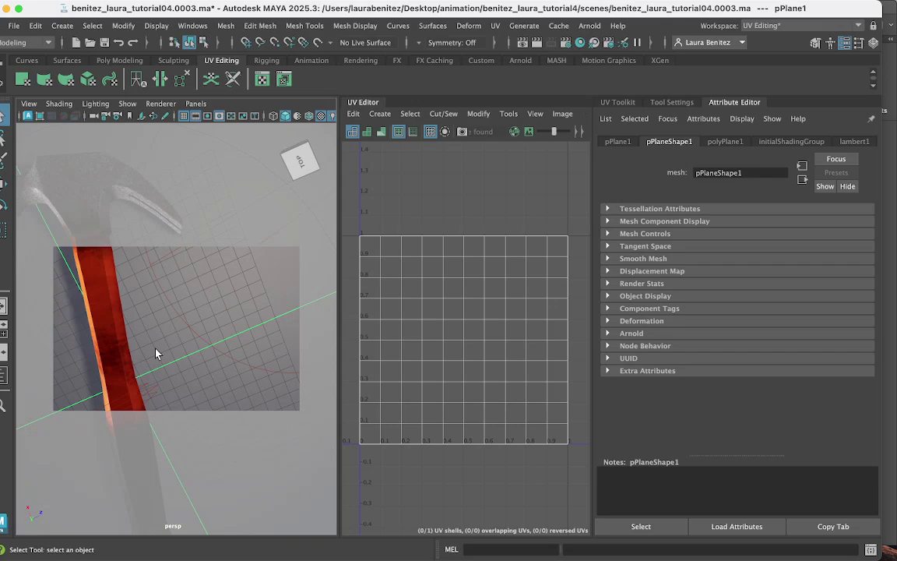
{"action": "scroll", "coordinate": [156, 355], "scroll_direction": "down", "scroll_amount": 5}
{"action": "left_click", "coordinate": [95, 104]}
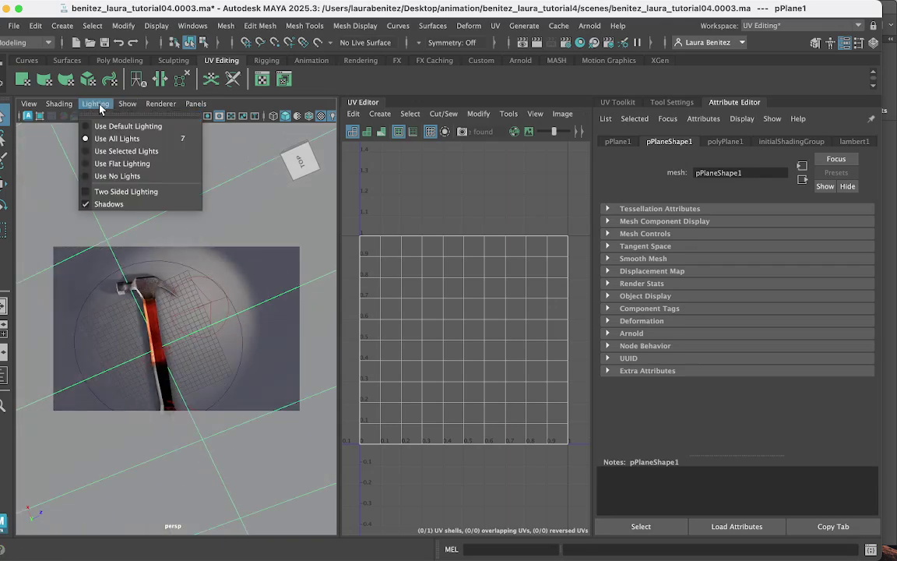
{"action": "left_click", "coordinate": [81, 126]}
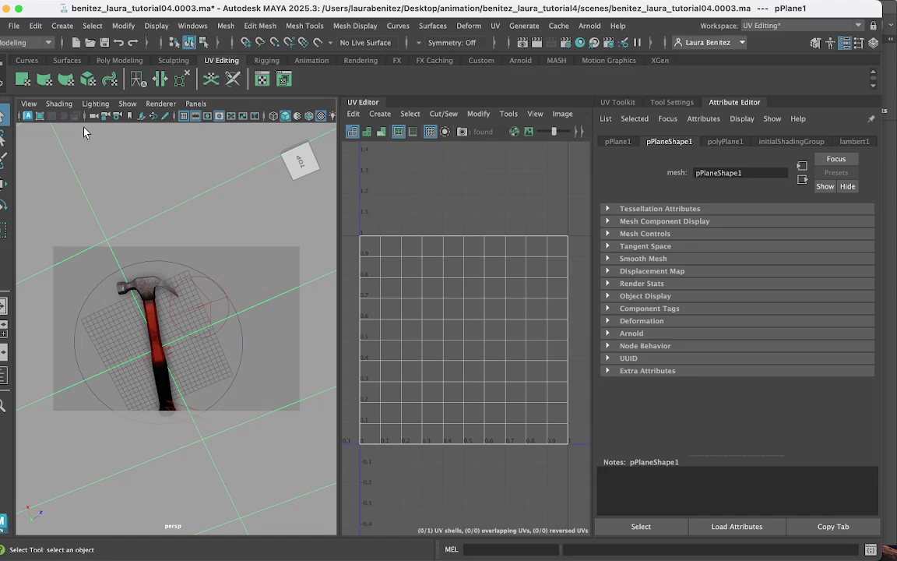
Step: Collapse the UV Editor to enlarge the perspective view of the hammer
{"action": "left_click_drag", "start_coordinate": [199, 284], "coordinate": [135, 261]}
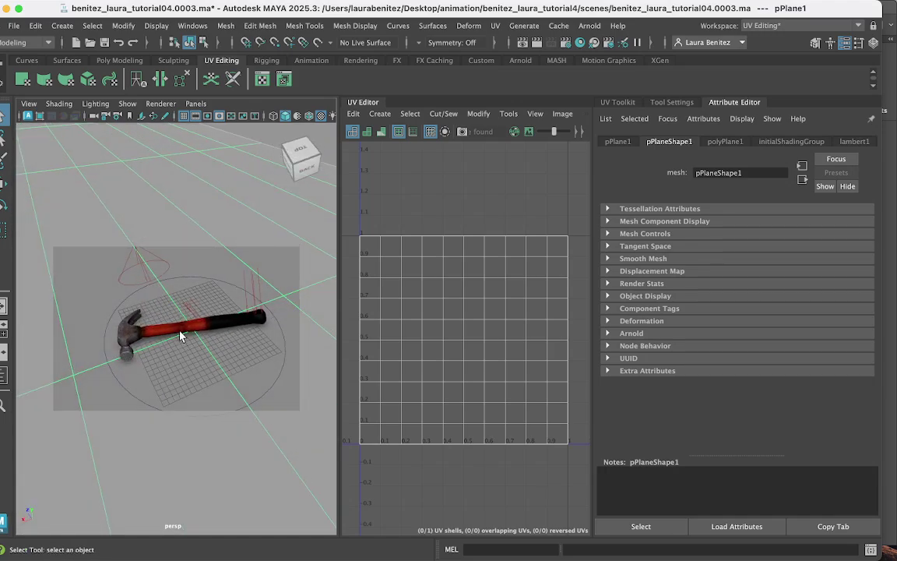
{"action": "left_click", "coordinate": [161, 297]}
{"action": "left_click", "coordinate": [163, 355]}
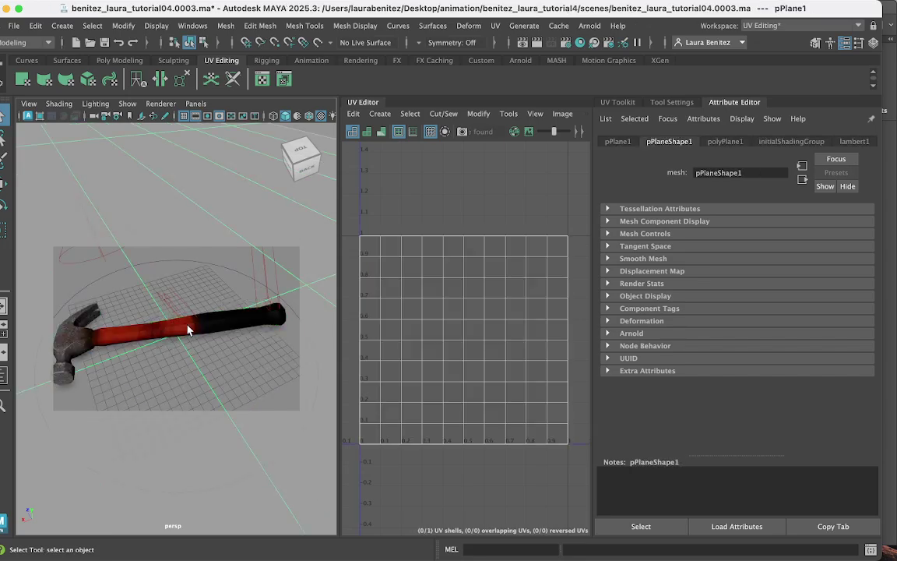
{"action": "left_click", "coordinate": [366, 102]}
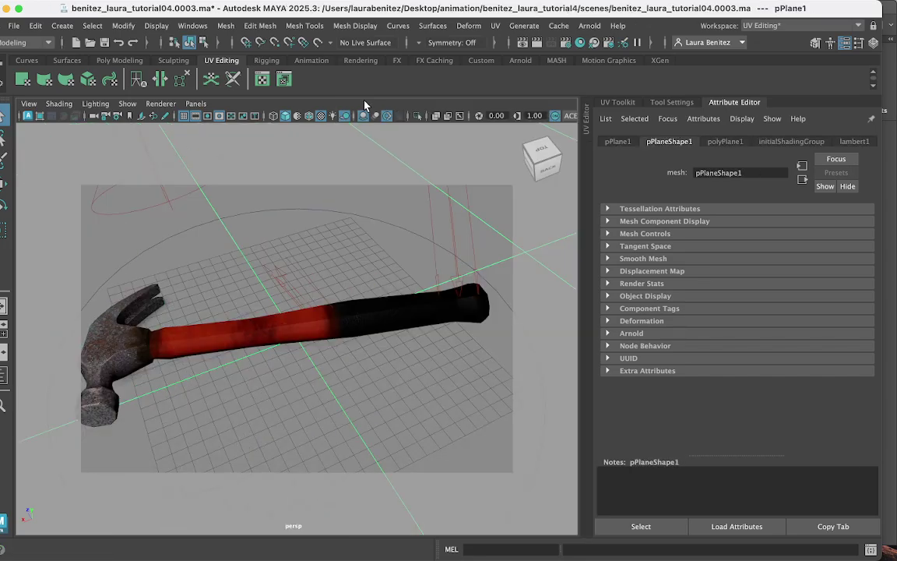
Step: Examine the hammer's metal head, handle and grip from several angles under default lighting, and leave the hammer selected
{"action": "left_click", "coordinate": [270, 341]}
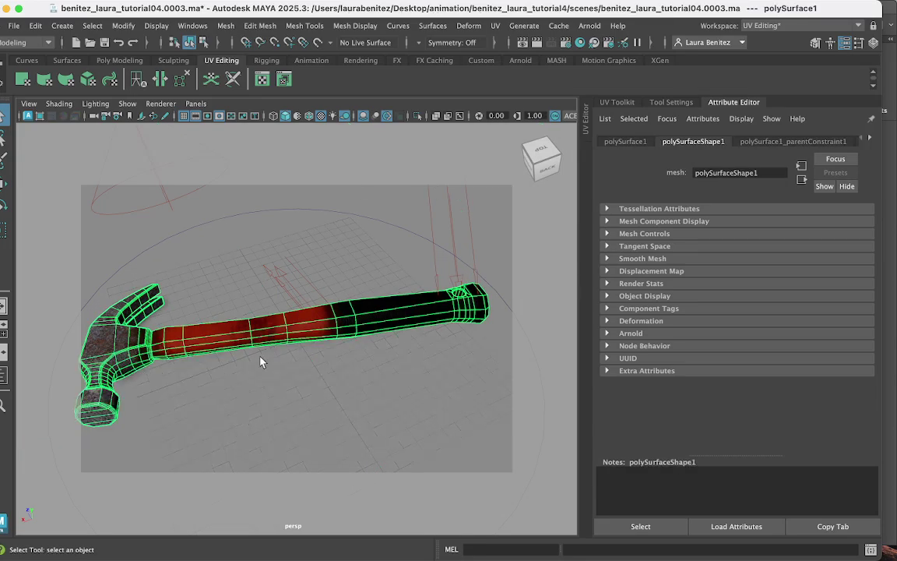
{"action": "left_click_drag", "start_coordinate": [261, 362], "coordinate": [296, 305]}
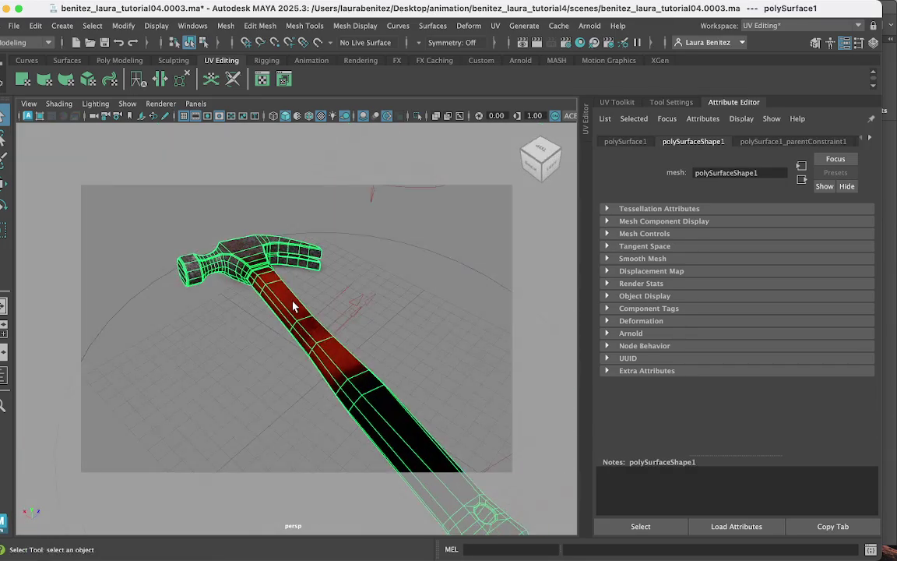
{"action": "left_click", "coordinate": [217, 221]}
{"action": "left_click", "coordinate": [251, 276]}
{"action": "left_click", "coordinate": [234, 327]}
{"action": "left_click_drag", "start_coordinate": [236, 330], "coordinate": [259, 319]}
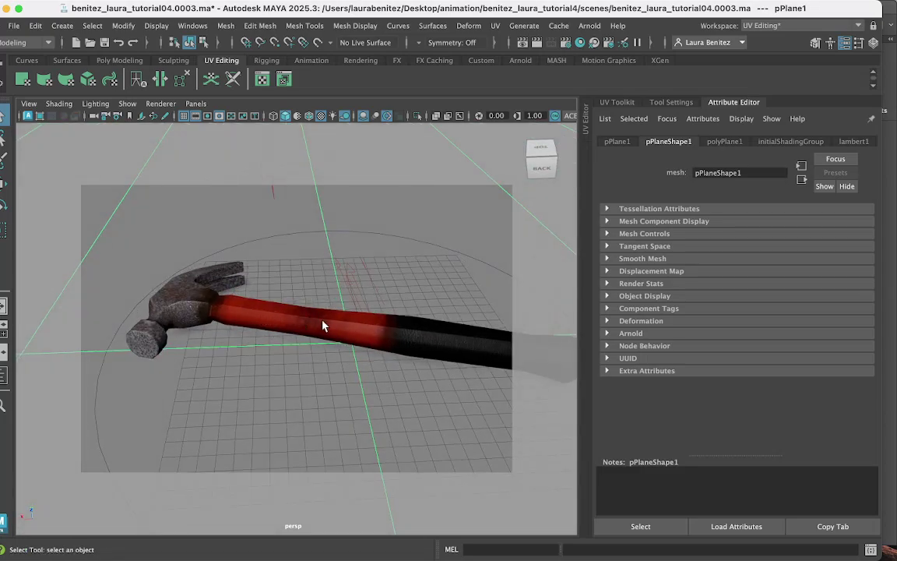
{"action": "left_click_drag", "start_coordinate": [325, 327], "coordinate": [264, 336]}
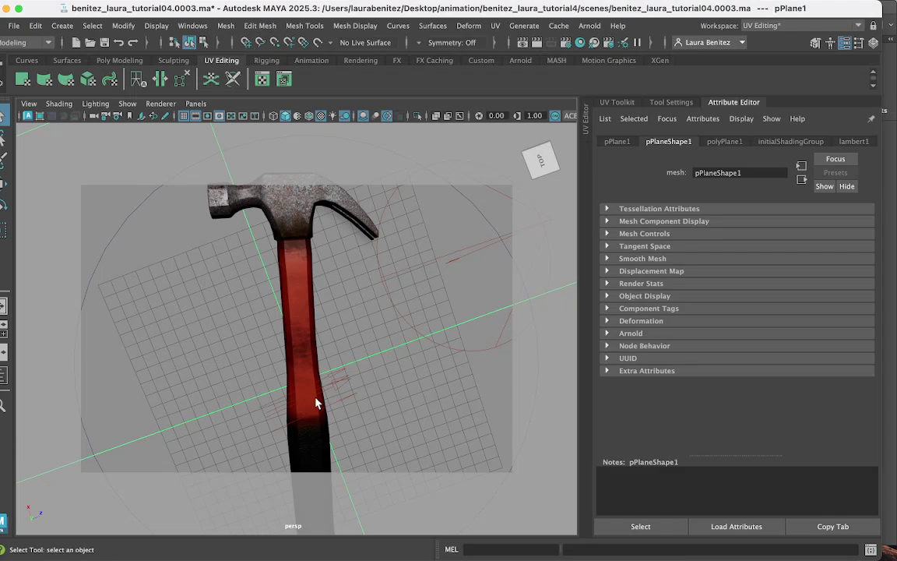
{"action": "scroll", "coordinate": [316, 403], "scroll_direction": "down", "scroll_amount": 3}
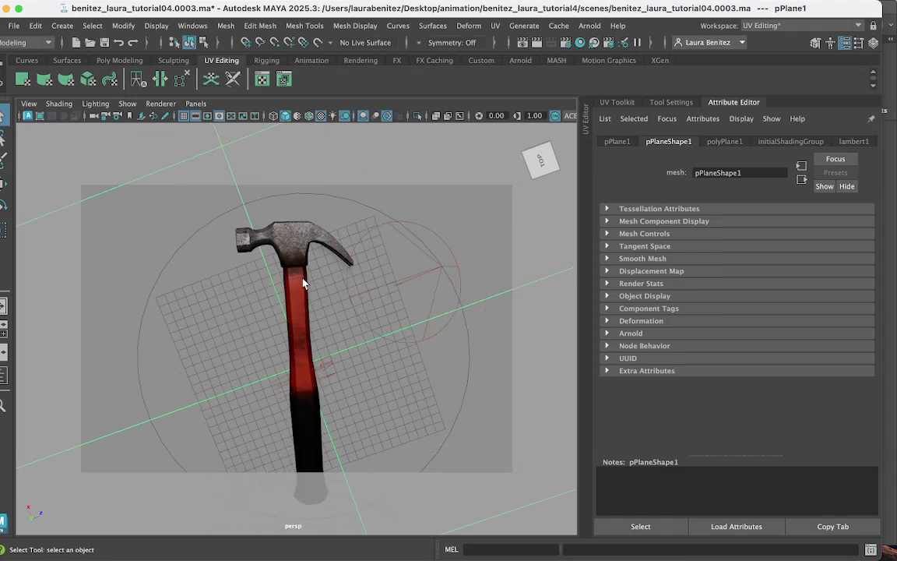
{"action": "left_click_drag", "start_coordinate": [345, 366], "coordinate": [310, 339]}
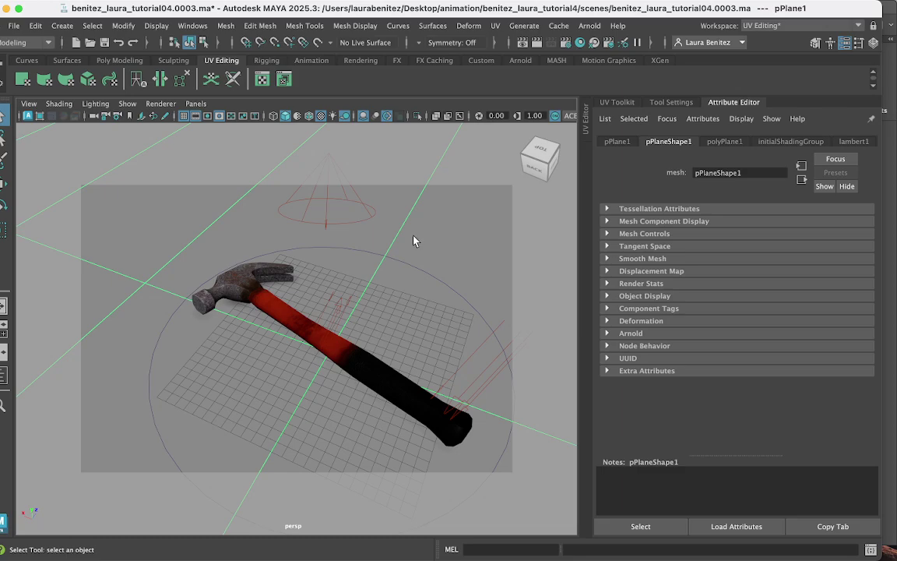
{"action": "left_click", "coordinate": [346, 360]}
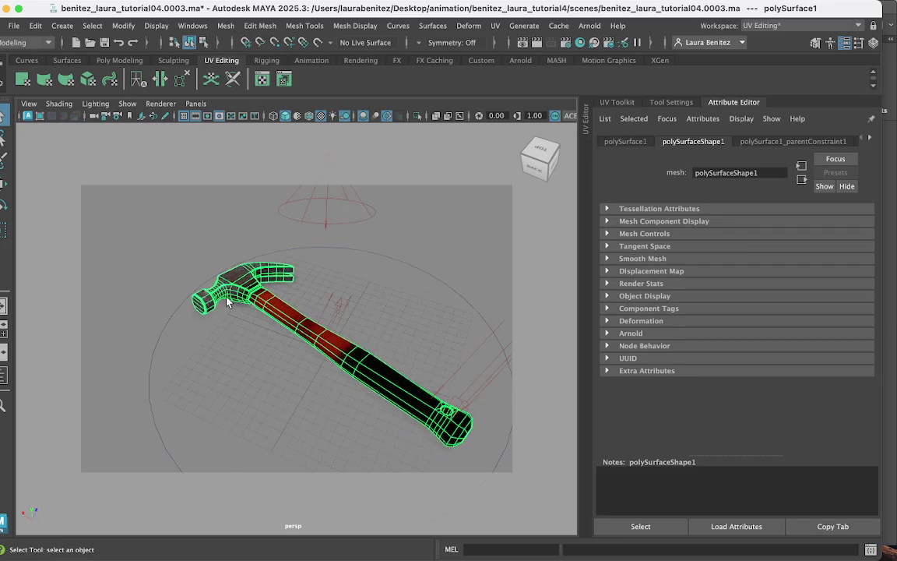
Step: Switch to Photoshop and save the specular map under the new name hammer bump.psd in sourceimages, with Maximize Compatibility enabled
{"action": "mouse_move", "coordinate": [817, 549]}
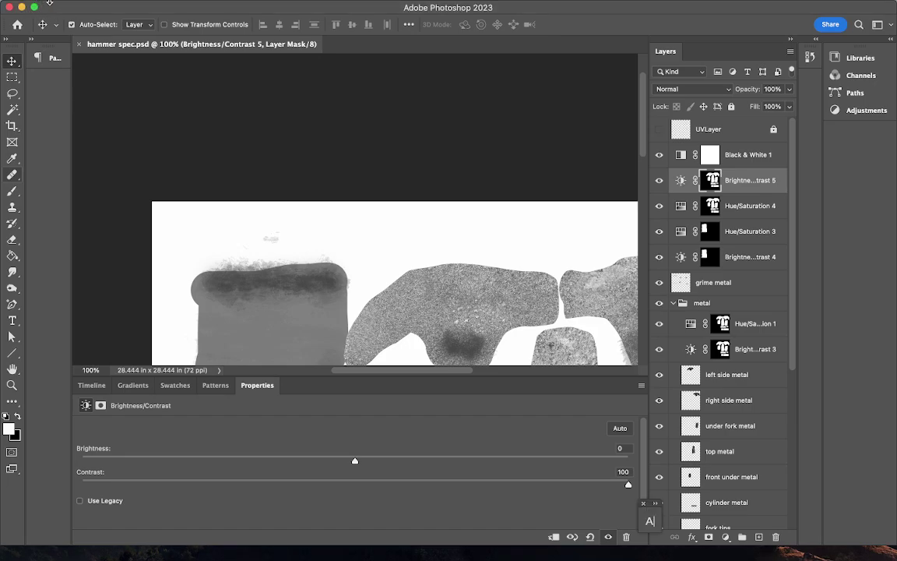
{"action": "left_click", "coordinate": [119, 7]}
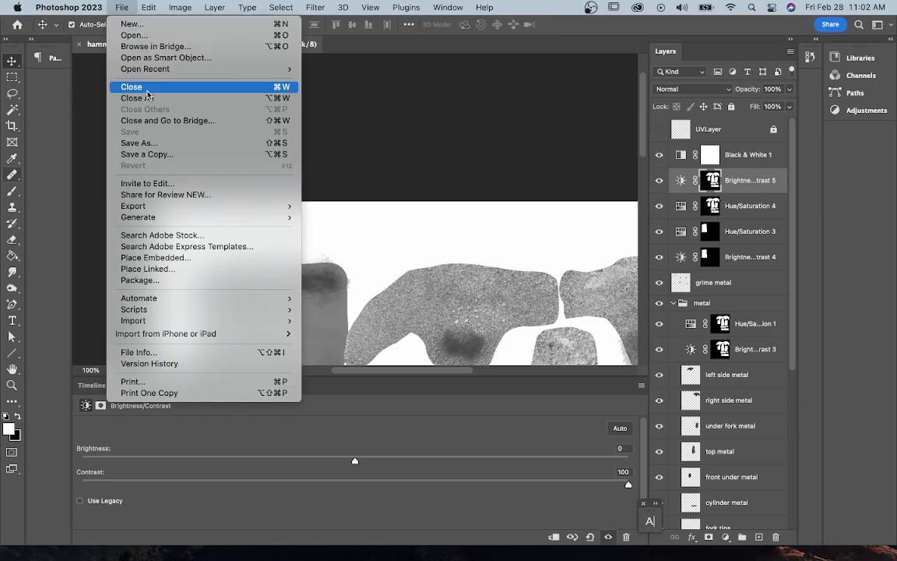
{"action": "left_click", "coordinate": [171, 143]}
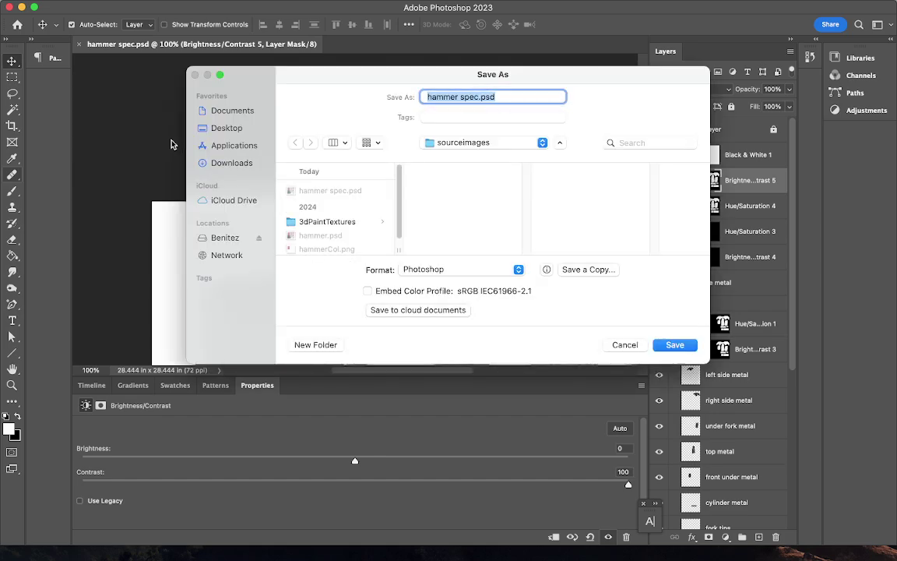
{"action": "left_click", "coordinate": [475, 100]}
{"action": "left_click_drag", "start_coordinate": [481, 98], "coordinate": [462, 97]}
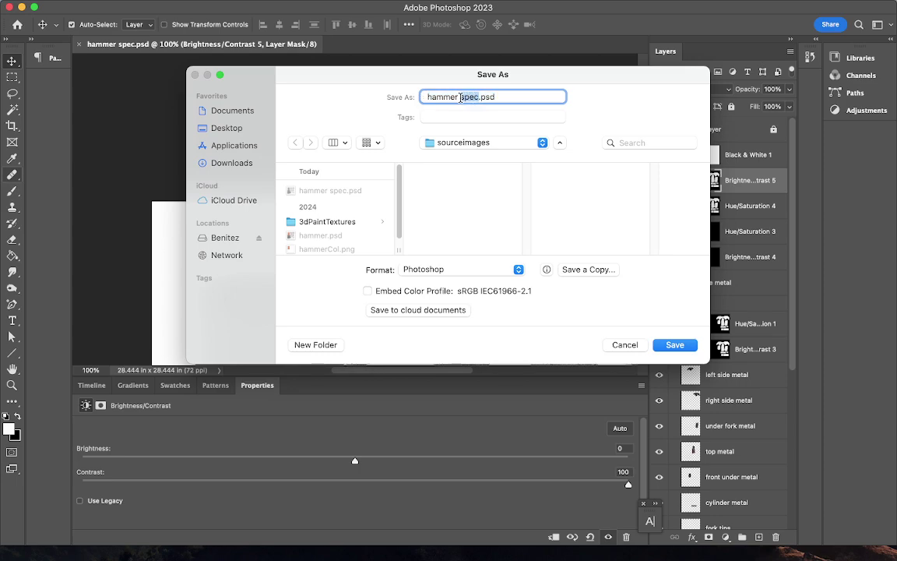
{"action": "type", "text": "bump"}
{"action": "left_click", "coordinate": [693, 347]}
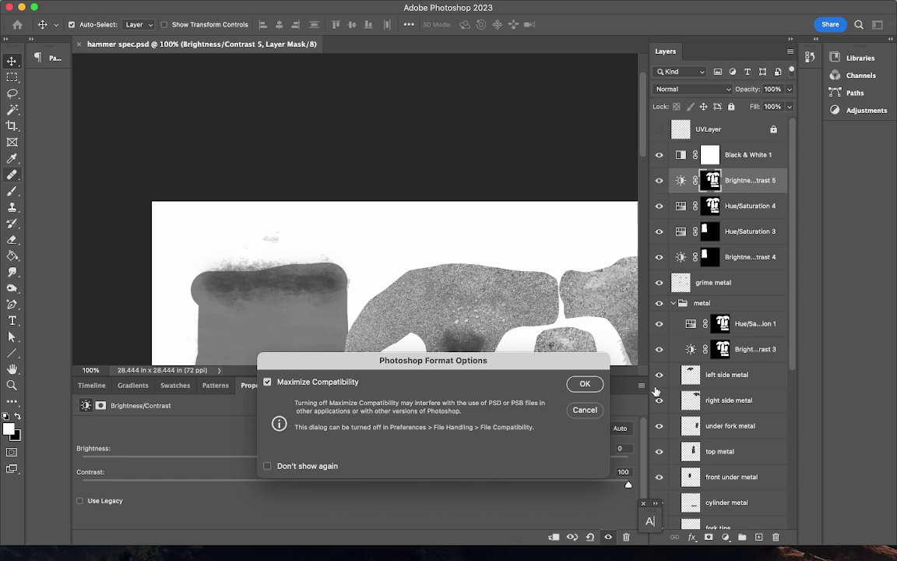
{"action": "left_click", "coordinate": [584, 383]}
Step: Examine the texture pieces in the bump map, toggling the visibility of the grime metal and orange_handle layers
{"action": "scroll", "coordinate": [551, 338], "scroll_direction": "down", "scroll_amount": 10}
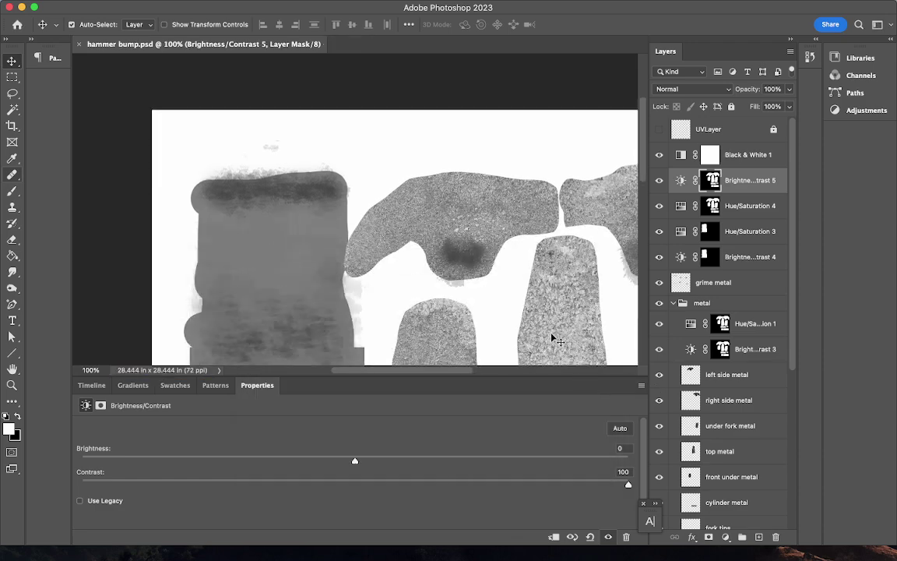
{"action": "scroll", "coordinate": [551, 338], "scroll_direction": "down", "scroll_amount": 10}
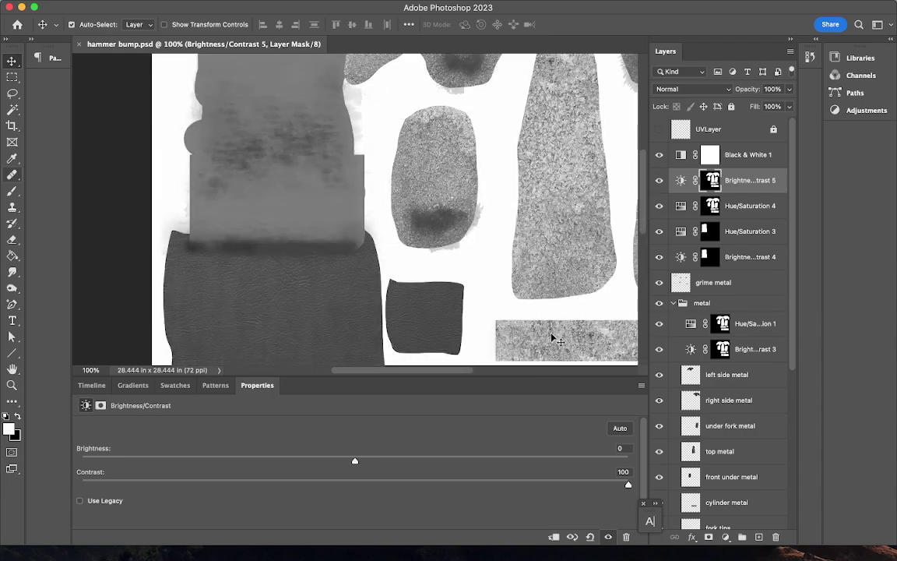
{"action": "scroll", "coordinate": [552, 337], "scroll_direction": "up", "scroll_amount": 10}
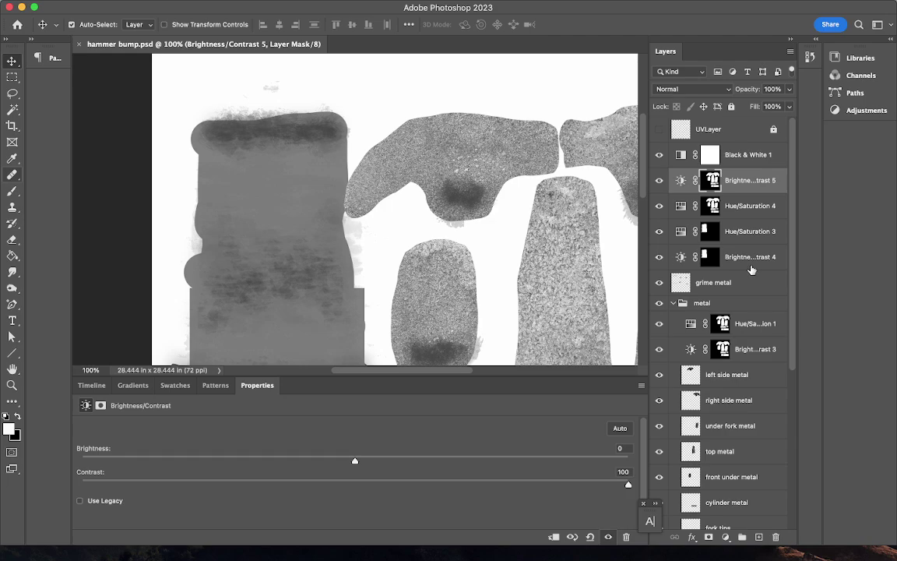
{"action": "left_click", "coordinate": [659, 283]}
{"action": "left_click", "coordinate": [659, 283]}
{"action": "scroll", "coordinate": [686, 409], "scroll_direction": "down", "scroll_amount": 4}
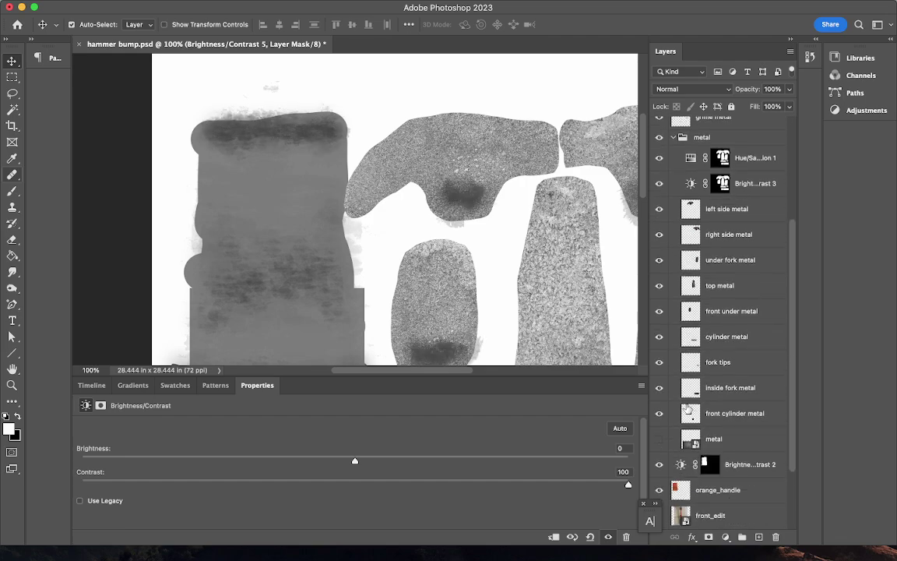
{"action": "left_click", "coordinate": [659, 490]}
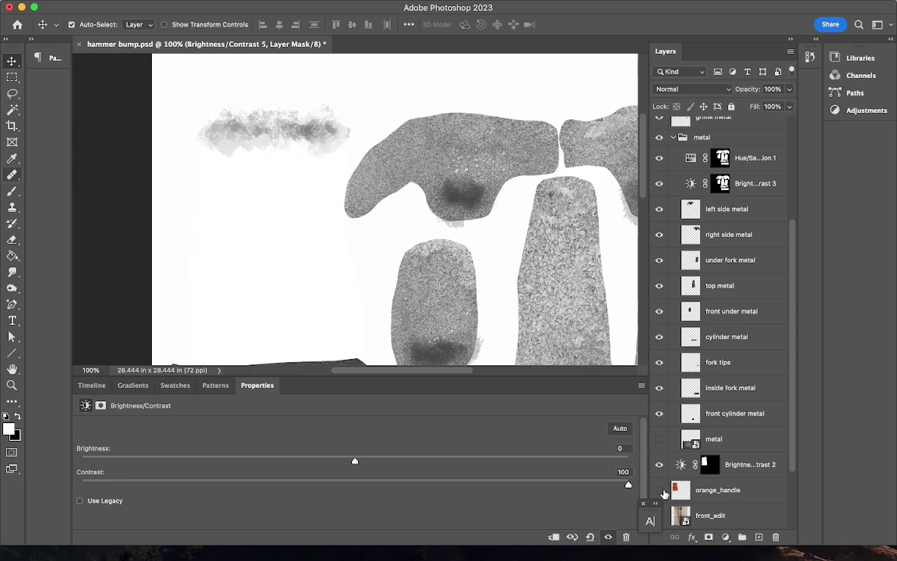
{"action": "left_click", "coordinate": [661, 492]}
{"action": "left_click", "coordinate": [661, 492]}
{"action": "left_click", "coordinate": [660, 492]}
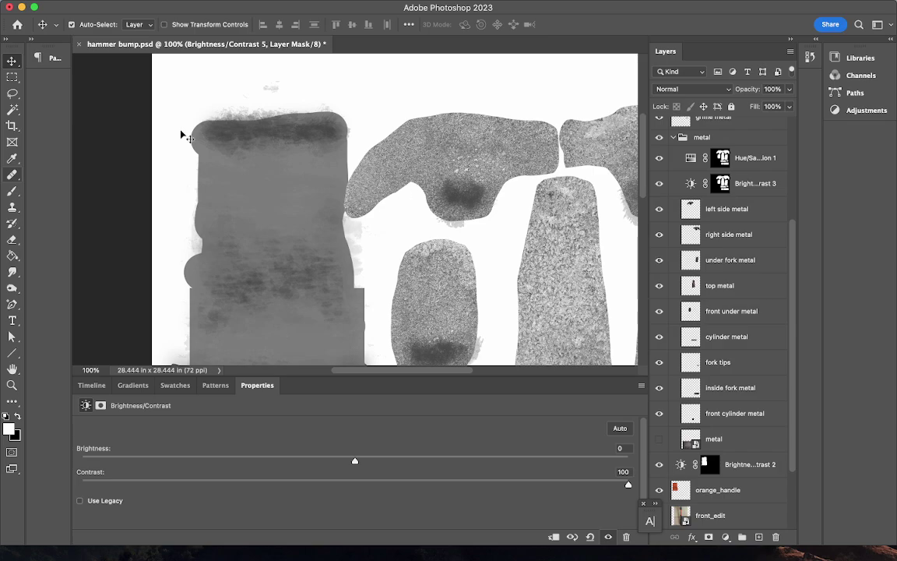
Step: Save hammer bump.psd with all its layers visible as they were
{"action": "left_click", "coordinate": [113, 7]}
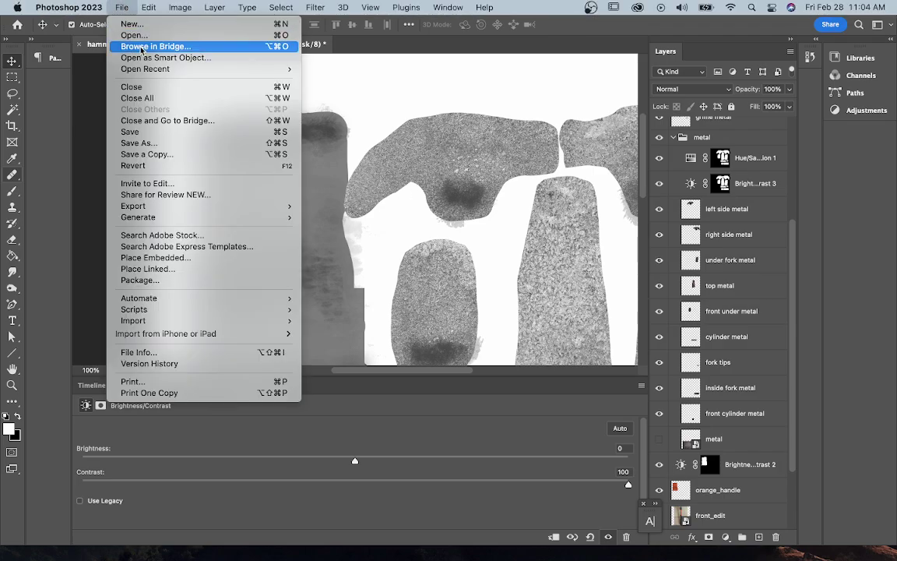
{"action": "left_click", "coordinate": [144, 134]}
{"action": "scroll", "coordinate": [236, 106], "scroll_direction": "up", "scroll_amount": 3}
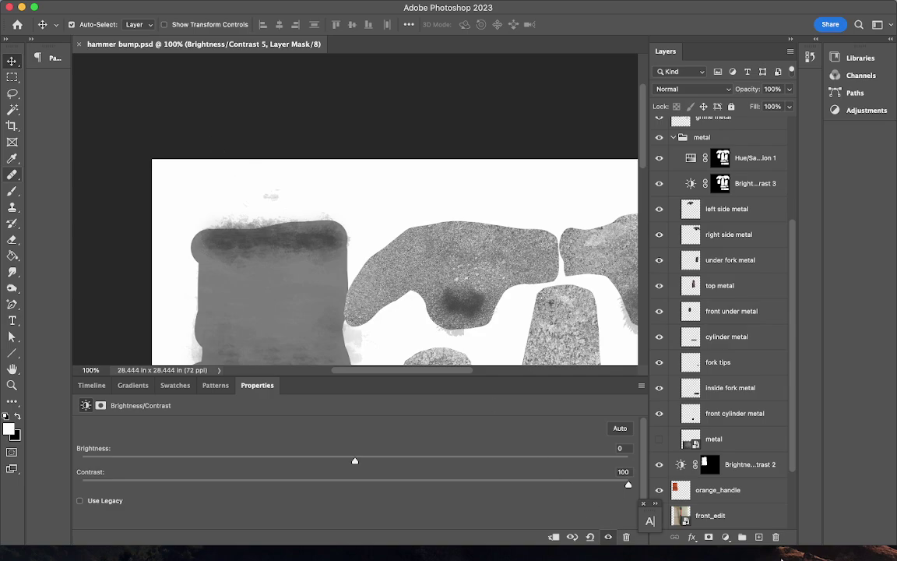
Step: Switch to Maya and bring up the Common Material Attributes of the hammer's blinn1 material
{"action": "left_click", "coordinate": [694, 534]}
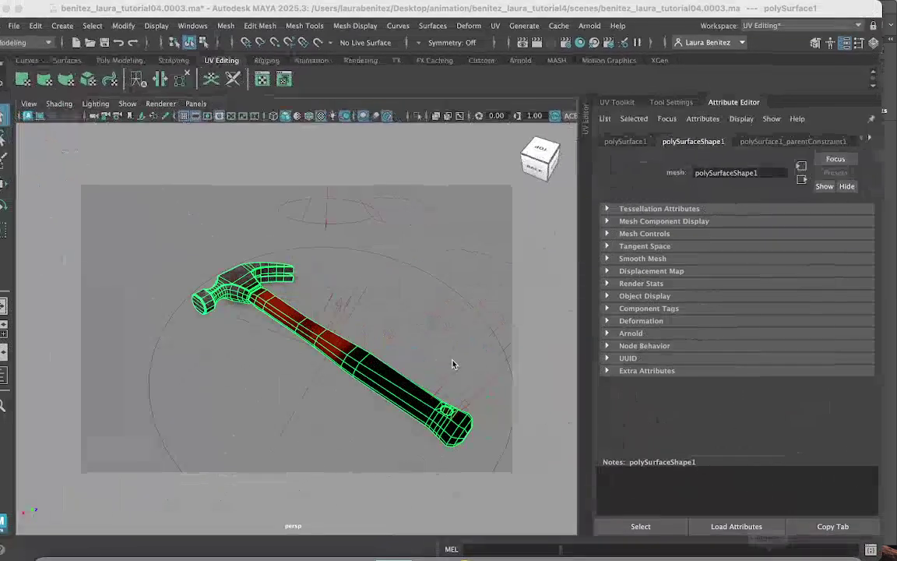
{"action": "left_click", "coordinate": [870, 139]}
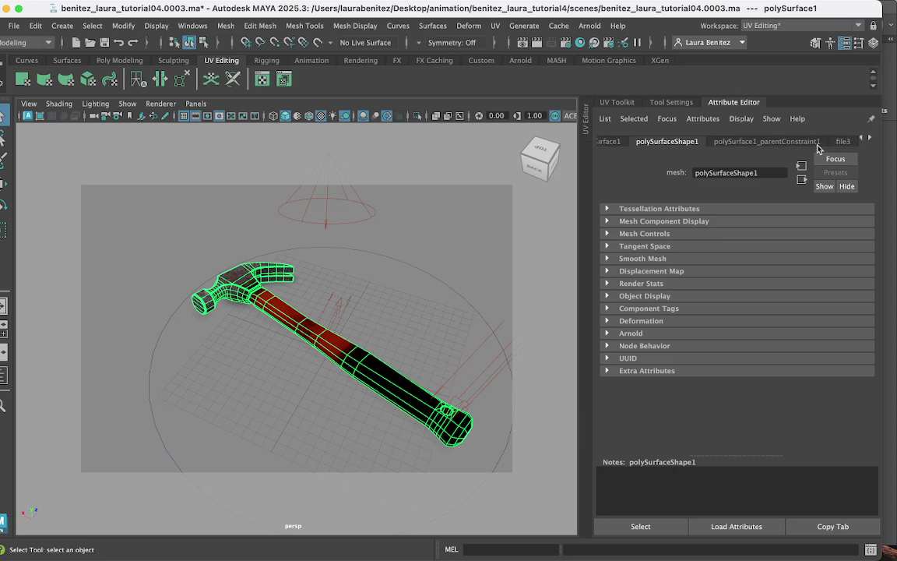
{"action": "scroll", "coordinate": [819, 142], "scroll_direction": "right", "scroll_amount": 2}
{"action": "left_click", "coordinate": [834, 142]}
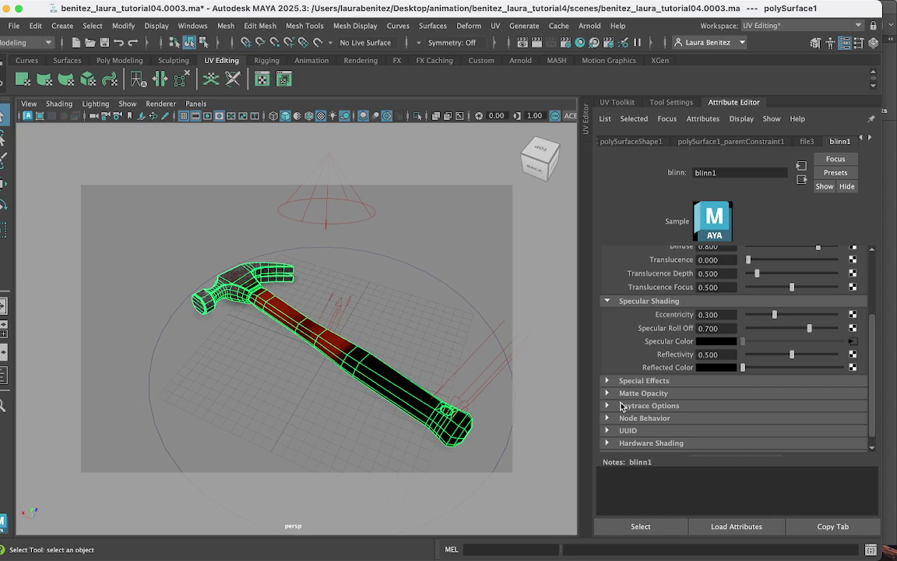
{"action": "scroll", "coordinate": [612, 349], "scroll_direction": "up", "scroll_amount": 3}
{"action": "scroll", "coordinate": [612, 349], "scroll_direction": "up", "scroll_amount": 1}
{"action": "scroll", "coordinate": [613, 344], "scroll_direction": "down", "scroll_amount": 4}
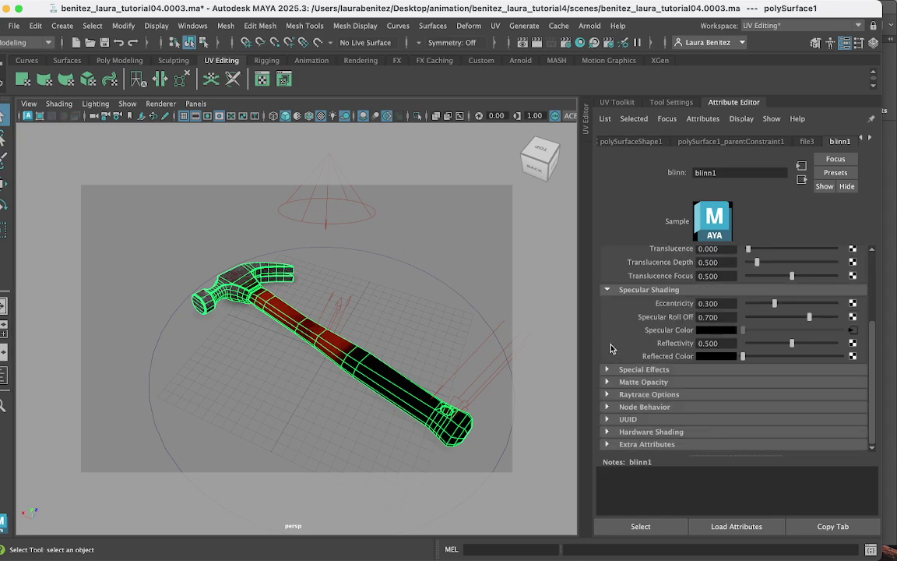
{"action": "scroll", "coordinate": [619, 315], "scroll_direction": "up", "scroll_amount": 4}
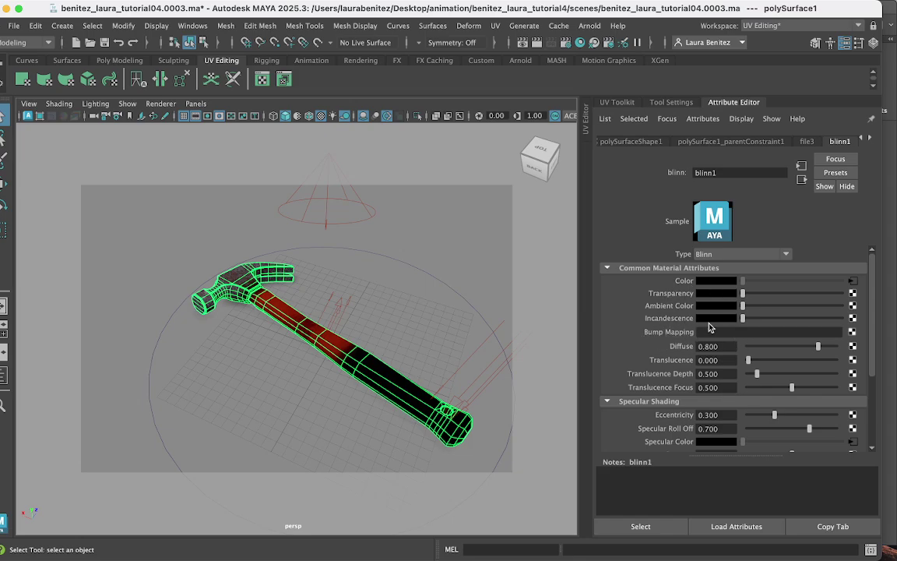
Step: Connect a File texture to blinn1's Bump Mapping and open the new file node's attributes
{"action": "left_click", "coordinate": [853, 332]}
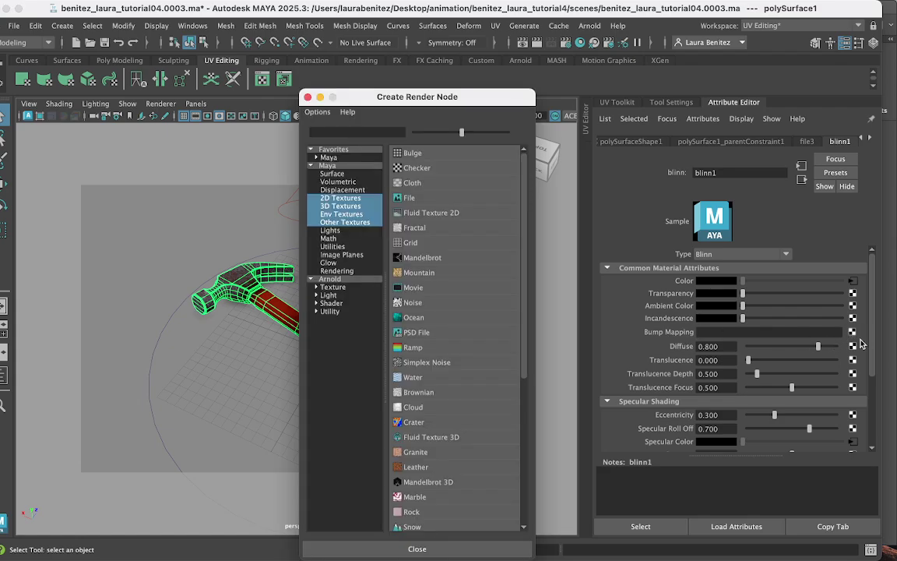
{"action": "left_click", "coordinate": [412, 200]}
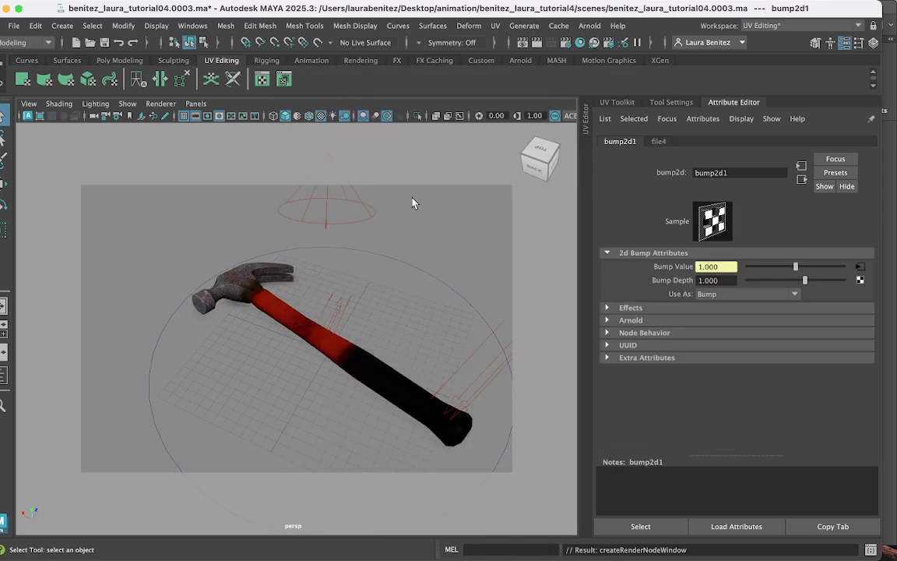
{"action": "left_click", "coordinate": [658, 143]}
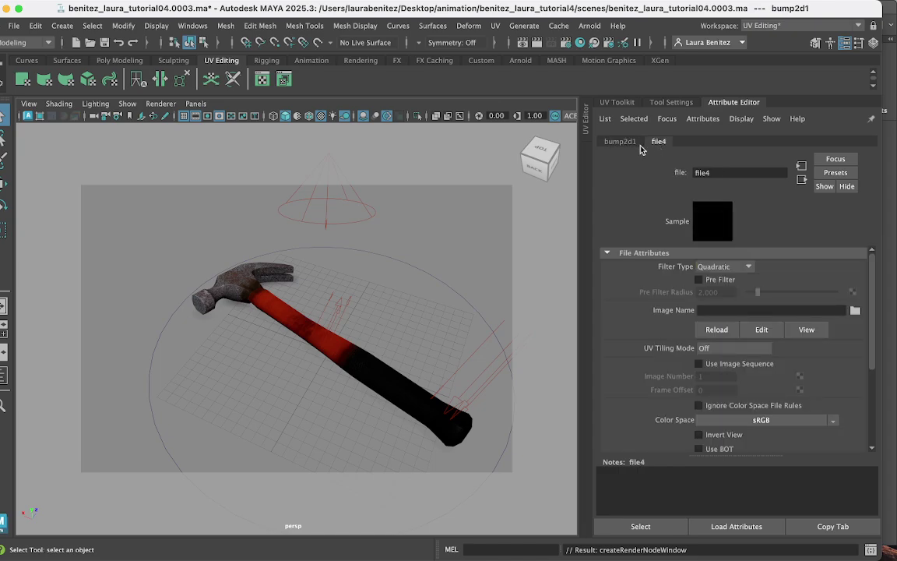
Step: Load hammer bump.psd from the sourceimages folder as the image of the file4 node
{"action": "left_click", "coordinate": [855, 312]}
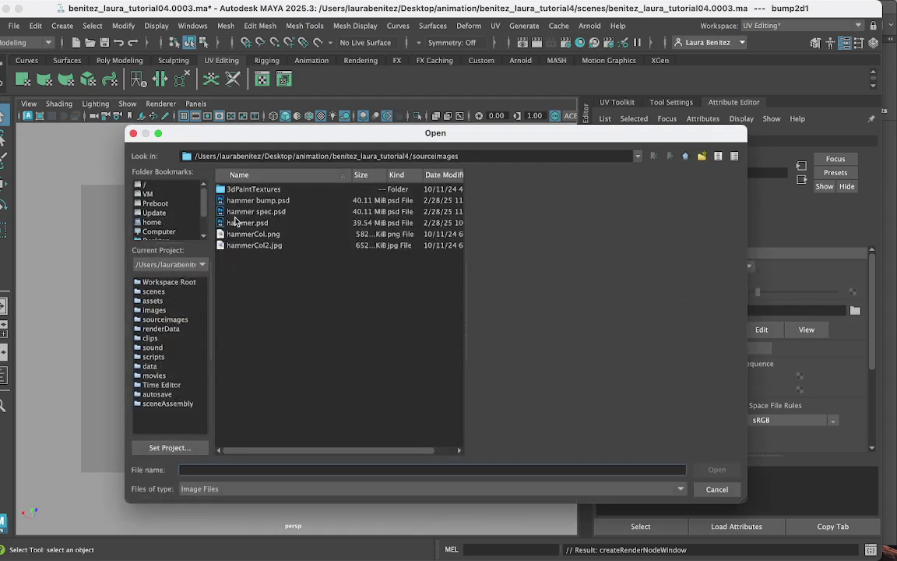
{"action": "left_click", "coordinate": [234, 200]}
{"action": "left_click", "coordinate": [714, 470]}
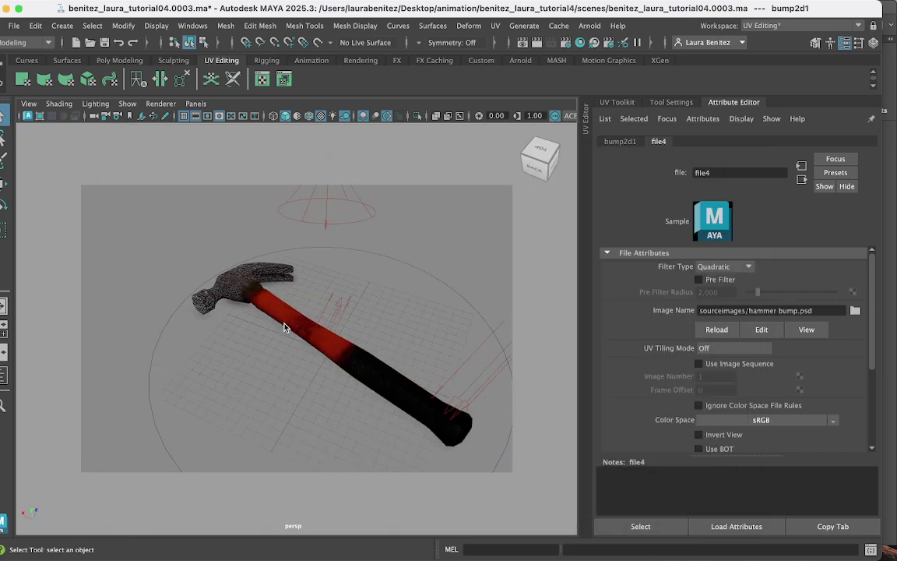
Step: Examine the bump effect up close on the hammer's red handle and metal head
{"action": "scroll", "coordinate": [284, 327], "scroll_direction": "up", "scroll_amount": 10}
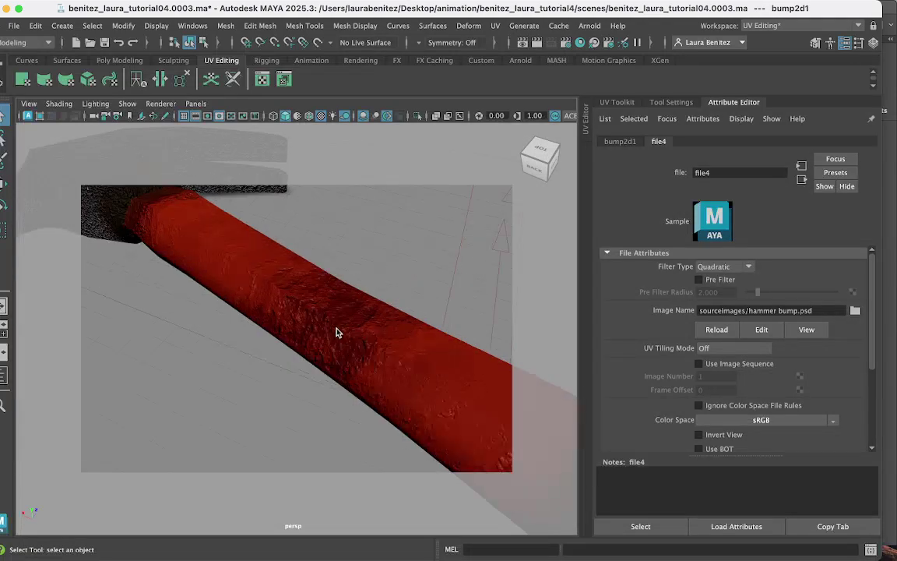
{"action": "scroll", "coordinate": [337, 333], "scroll_direction": "up", "scroll_amount": 3}
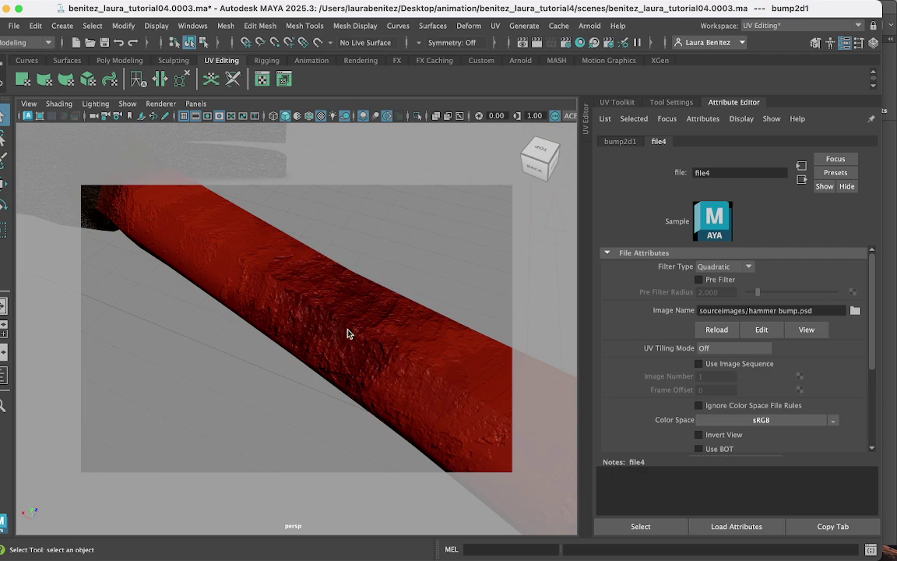
{"action": "scroll", "coordinate": [348, 333], "scroll_direction": "down", "scroll_amount": 3}
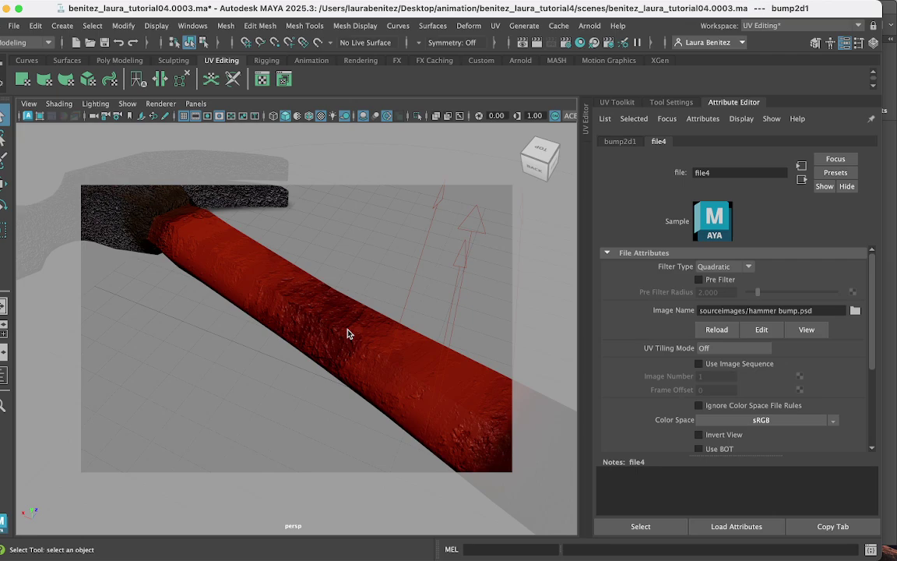
{"action": "scroll", "coordinate": [348, 334], "scroll_direction": "down", "scroll_amount": 3}
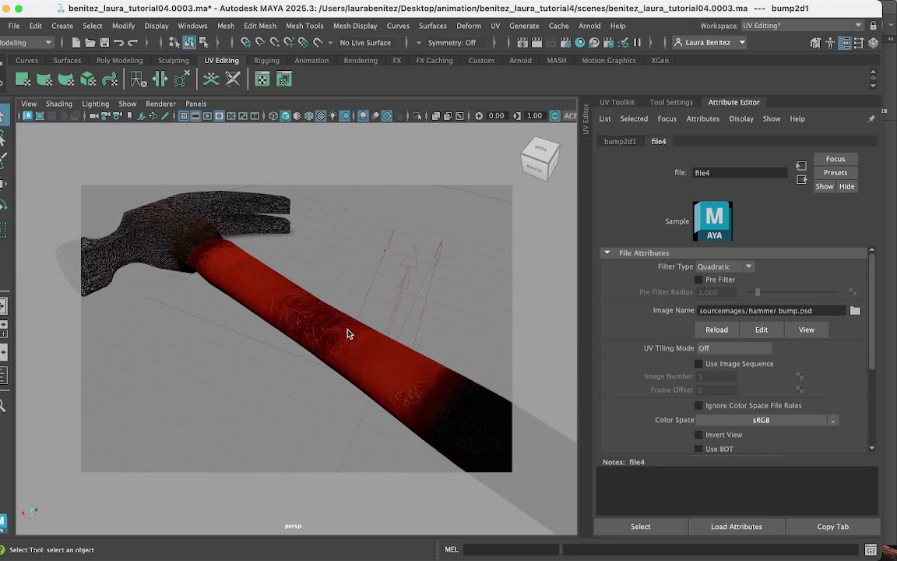
{"action": "left_click_drag", "start_coordinate": [348, 331], "coordinate": [395, 336]}
{"action": "left_click_drag", "start_coordinate": [195, 277], "coordinate": [206, 313]}
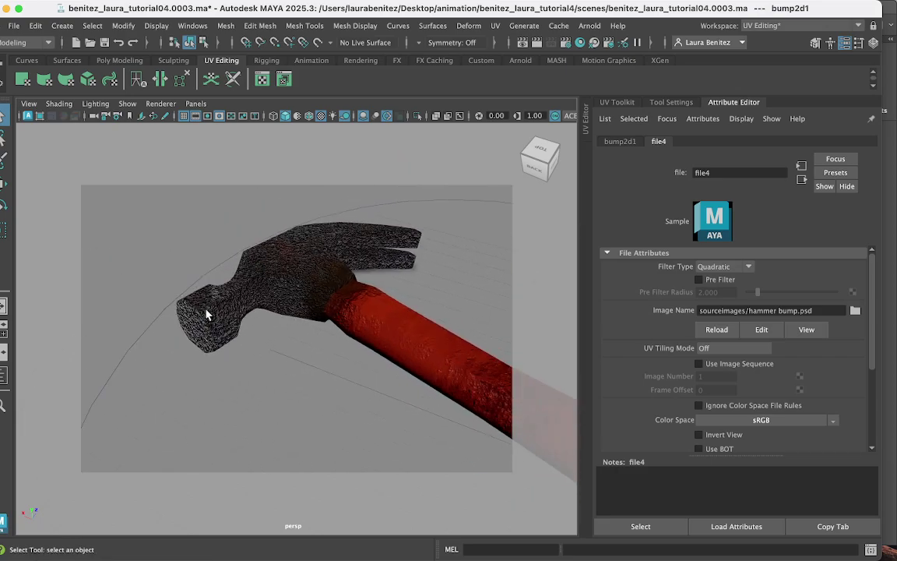
{"action": "scroll", "coordinate": [207, 314], "scroll_direction": "up", "scroll_amount": 6}
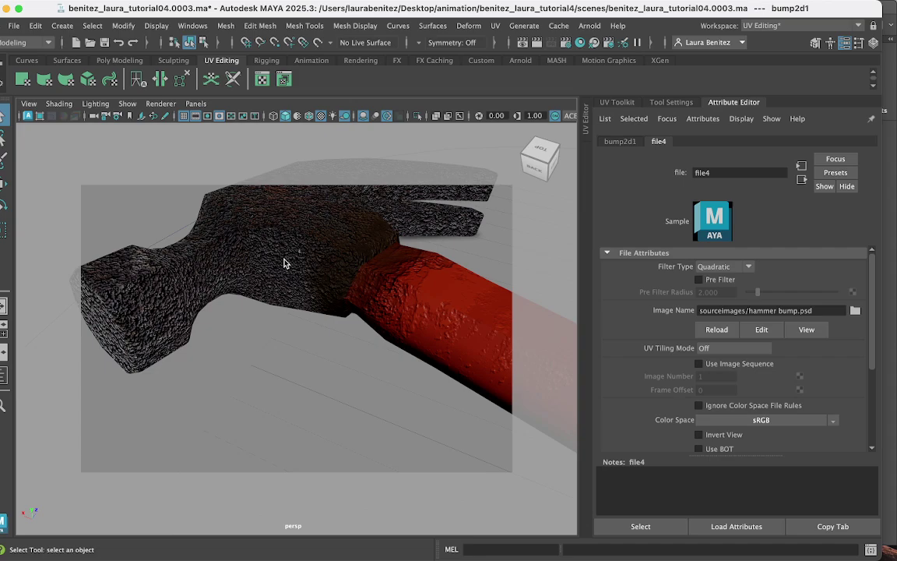
{"action": "left_click_drag", "start_coordinate": [214, 274], "coordinate": [234, 260]}
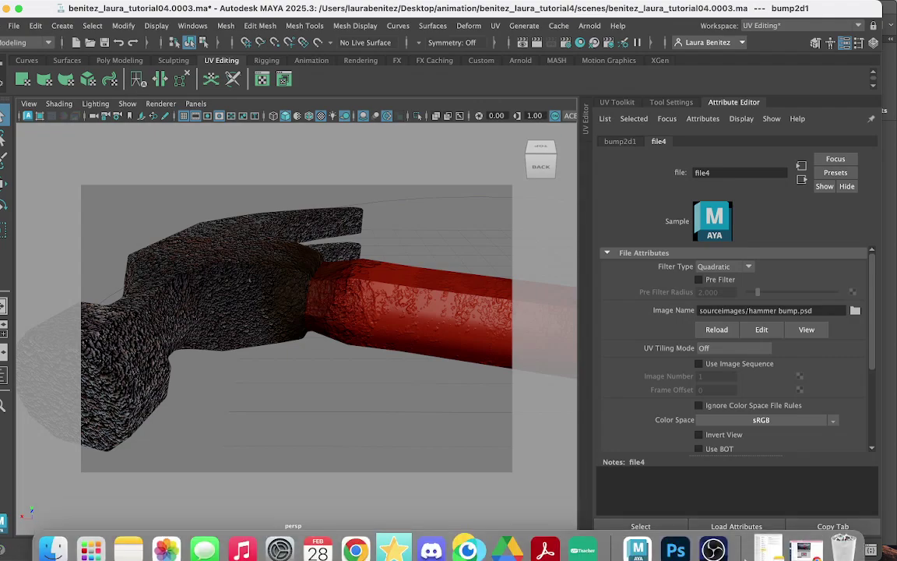
Step: Switch to Photoshop and review the settings of the metal group's Brightness/Contrast 3 and Hue/Saturation 1 adjustments
{"action": "left_click", "coordinate": [675, 546]}
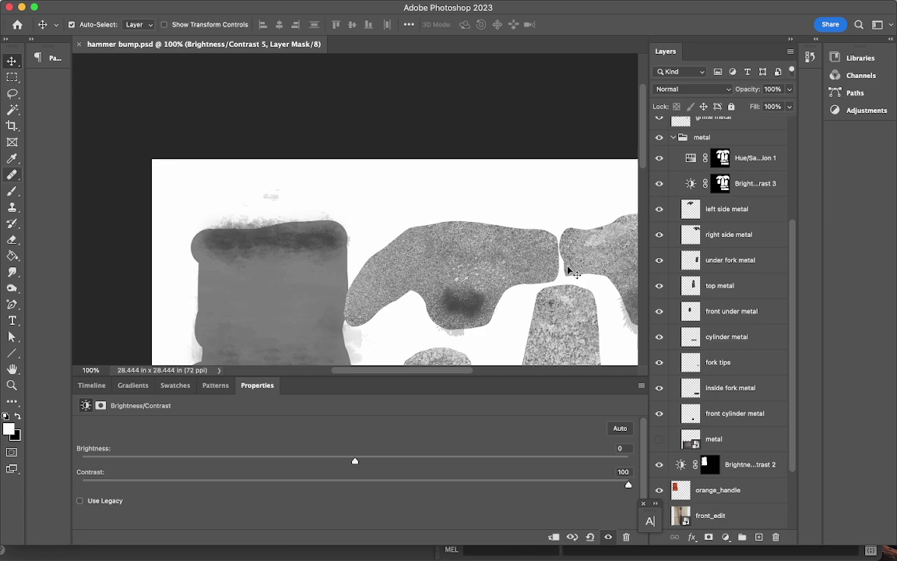
{"action": "left_click", "coordinate": [743, 186]}
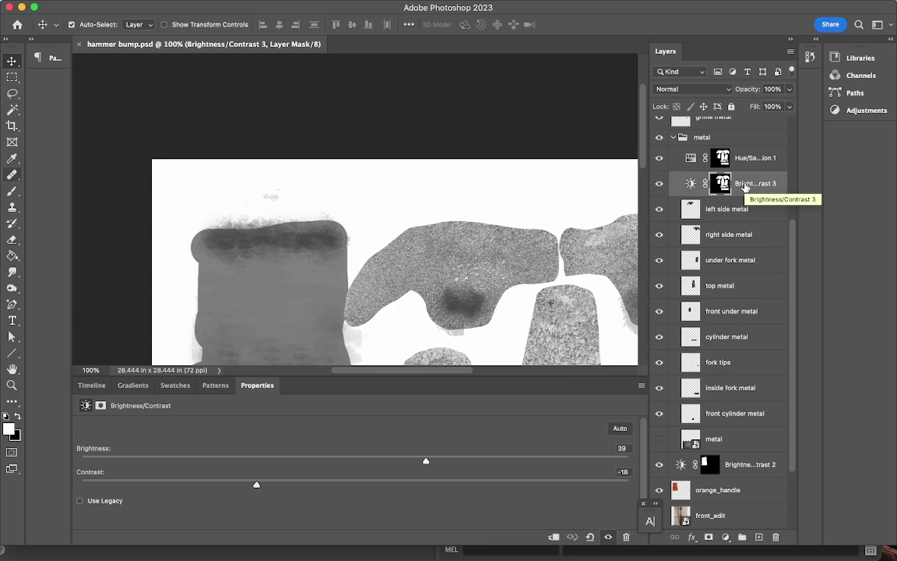
{"action": "left_click", "coordinate": [753, 160]}
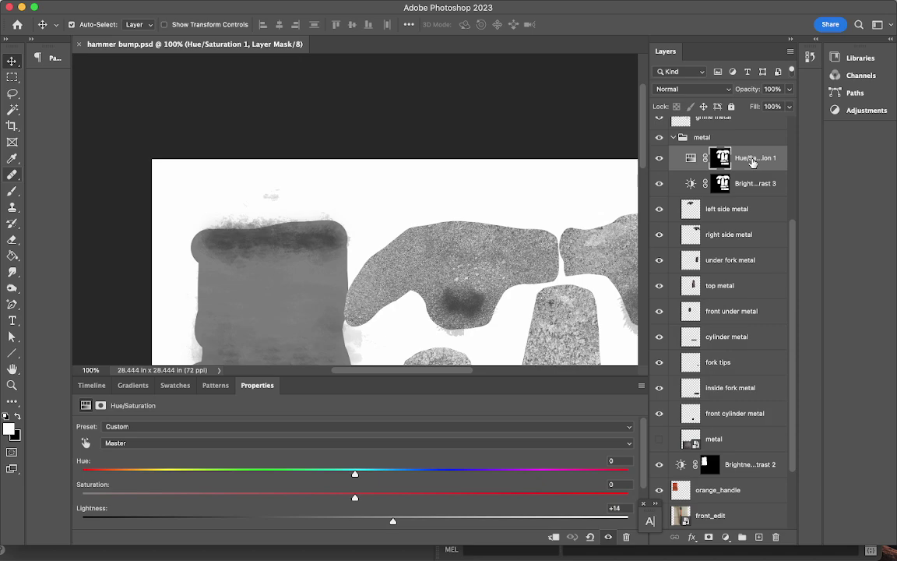
{"action": "scroll", "coordinate": [493, 262], "scroll_direction": "down", "scroll_amount": 5}
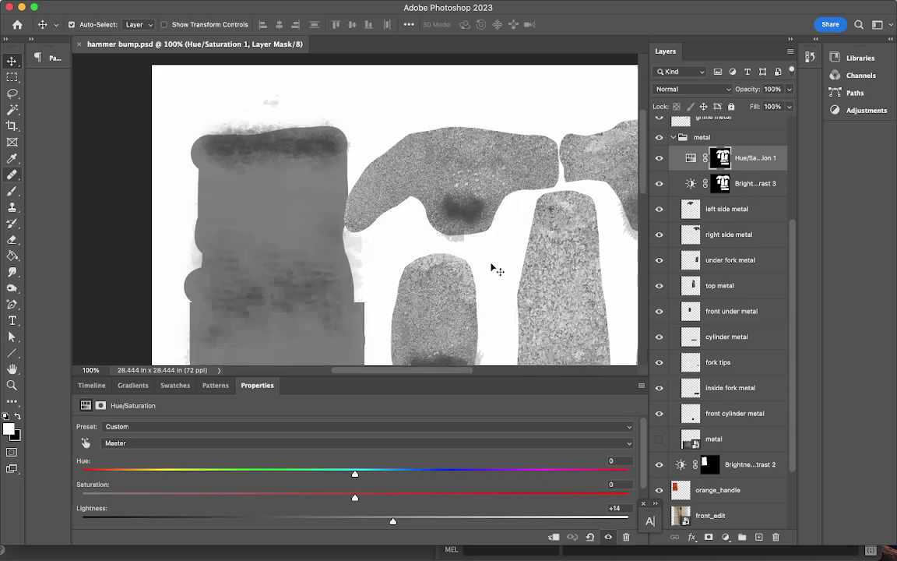
Step: Delete the Brightness/Contrast 2 adjustment layer above the orange_handle layer
{"action": "left_click", "coordinate": [720, 465]}
{"action": "scroll", "coordinate": [722, 464], "scroll_direction": "down", "scroll_amount": 1}
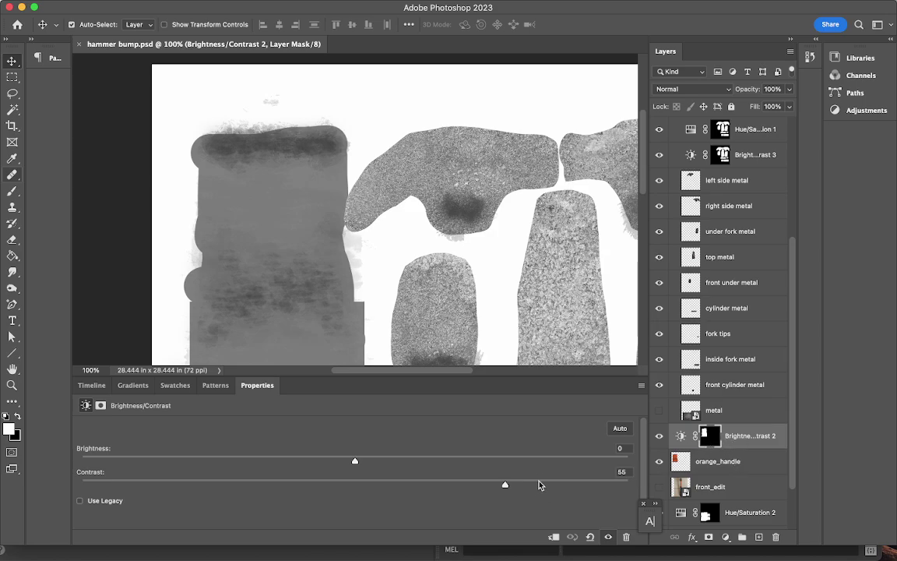
{"action": "left_click_drag", "start_coordinate": [505, 485], "coordinate": [362, 484]}
{"action": "left_click", "coordinate": [763, 442]}
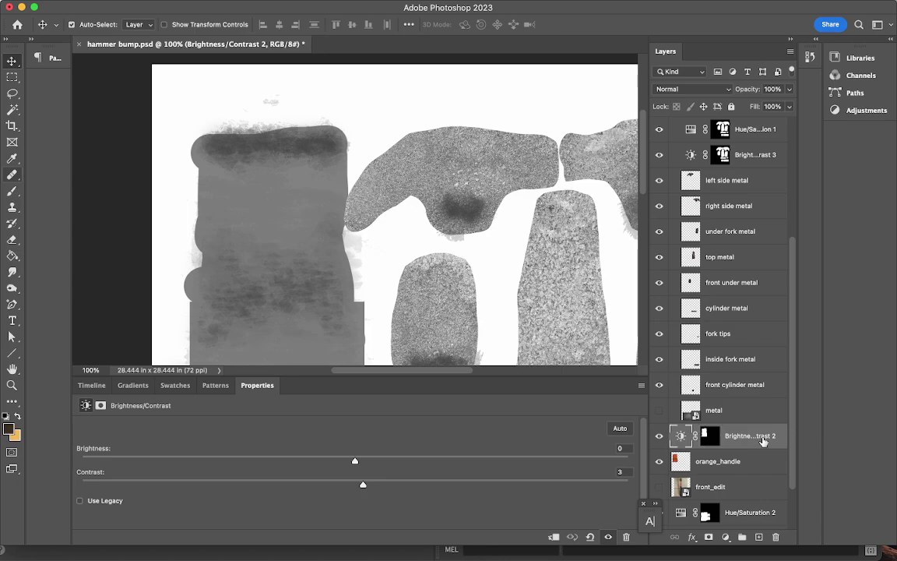
{"action": "key", "text": "Delete"}
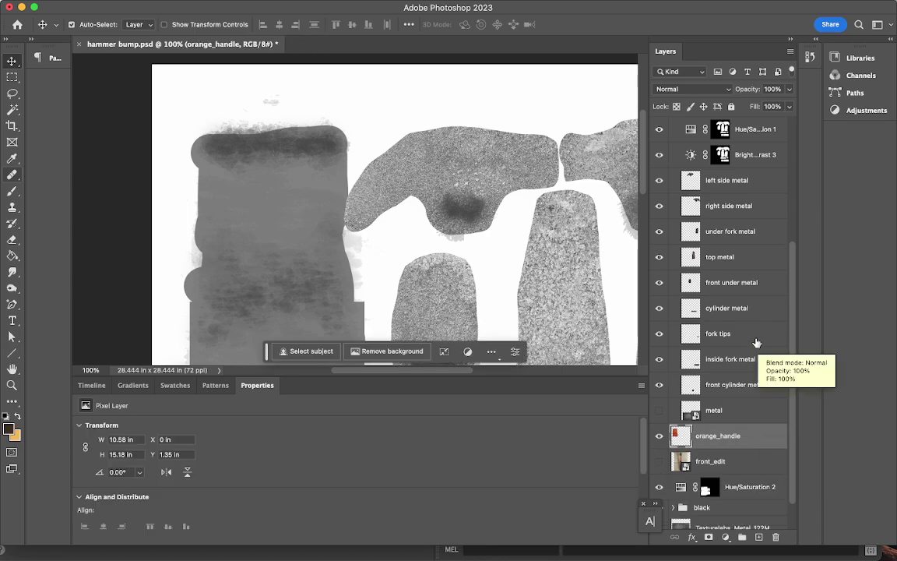
Step: Delete the Hue/Saturation 1 and Brightness/Contrast 3 adjustment layers, along with their masks, from the metal group
{"action": "scroll", "coordinate": [756, 343], "scroll_direction": "up", "scroll_amount": 2}
{"action": "left_click", "coordinate": [734, 203]}
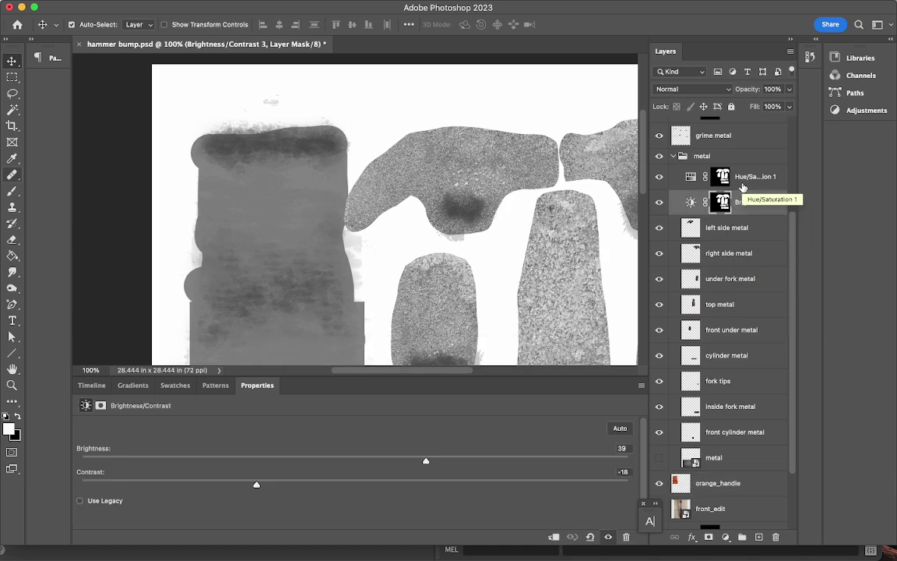
{"action": "key", "text": "Delete"}
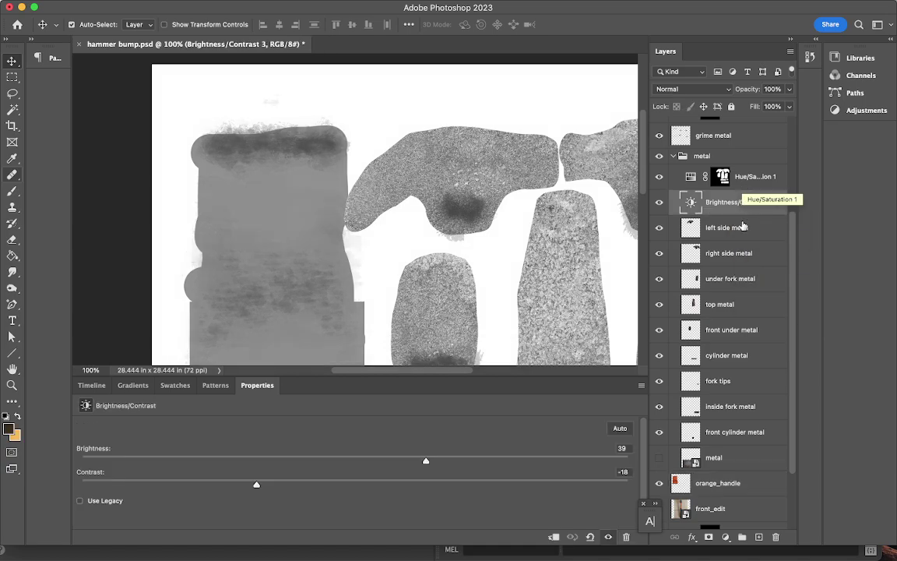
{"action": "left_click", "coordinate": [749, 179]}
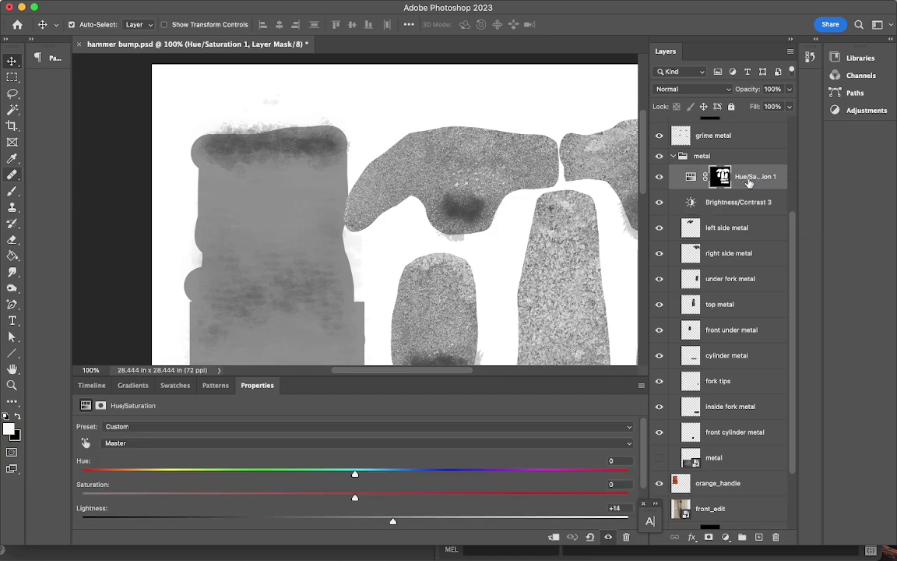
{"action": "key", "text": "Delete"}
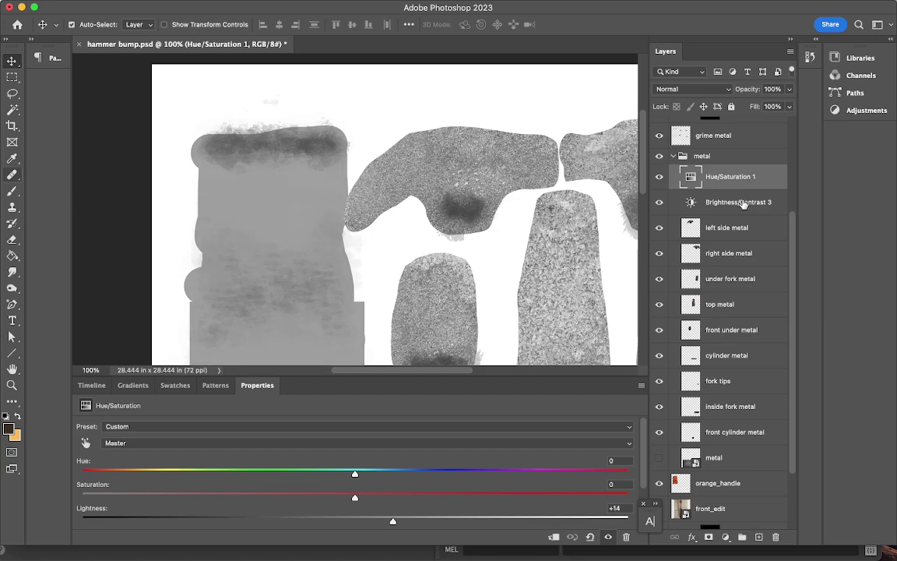
{"action": "left_click", "coordinate": [742, 205]}
{"action": "key", "text": "Delete"}
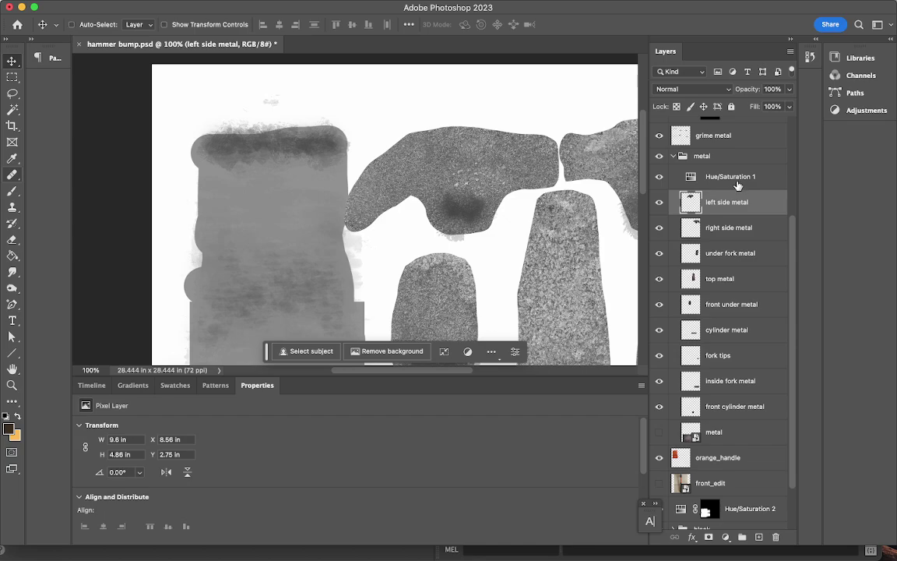
{"action": "key", "text": "super+z"}
{"action": "left_click", "coordinate": [736, 178]}
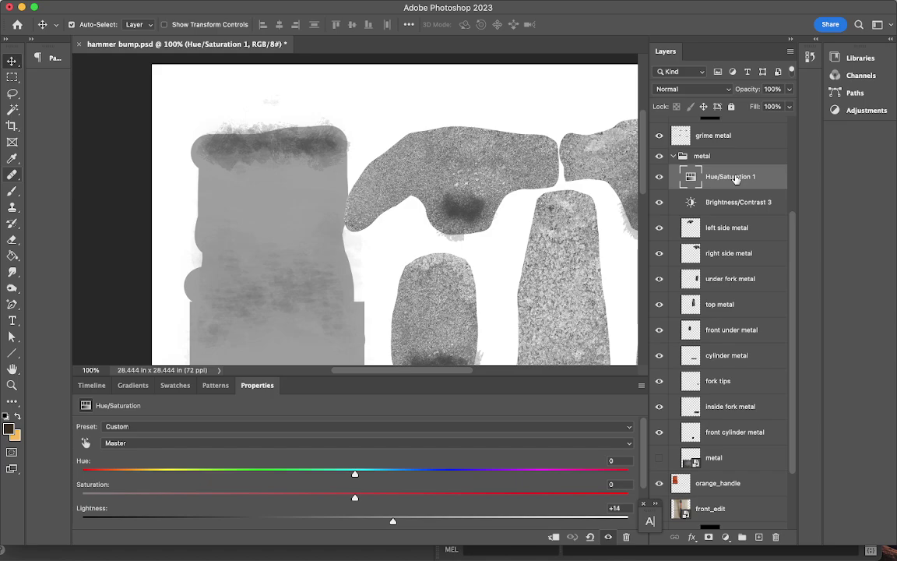
{"action": "key", "text": "Delete"}
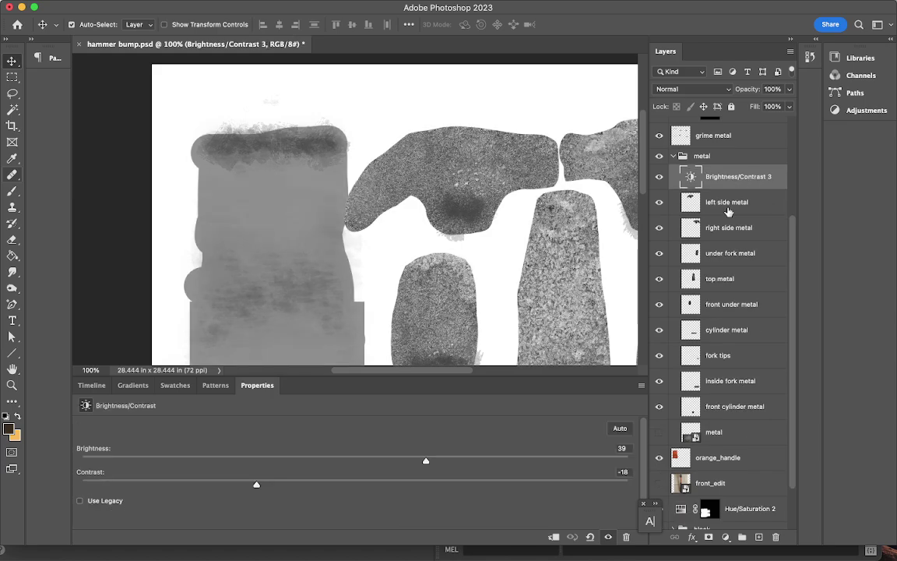
{"action": "left_click", "coordinate": [732, 182]}
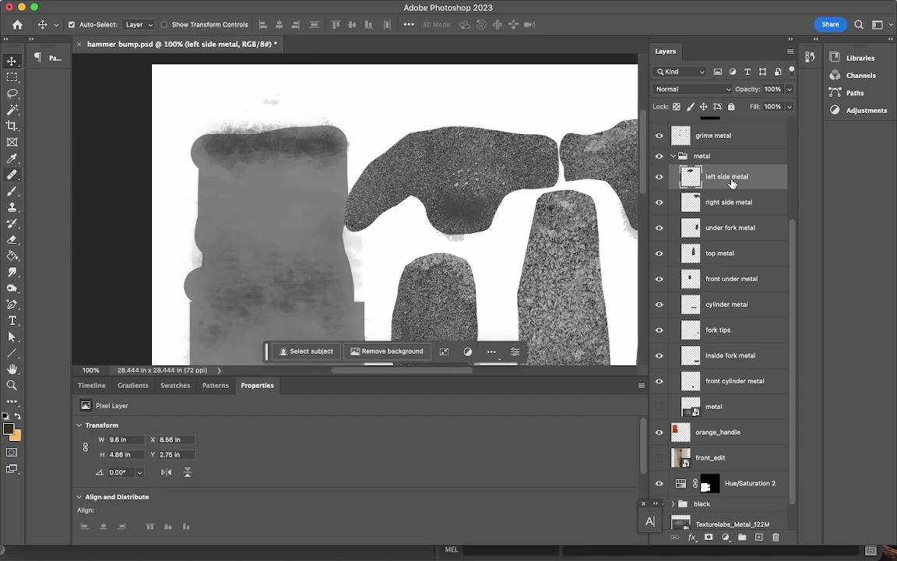
Step: Examine the grey tones of the handle, grip and metal texture pieces across the whole bump map
{"action": "scroll", "coordinate": [732, 182], "scroll_direction": "up", "scroll_amount": 1}
{"action": "scroll", "coordinate": [553, 266], "scroll_direction": "down", "scroll_amount": 5}
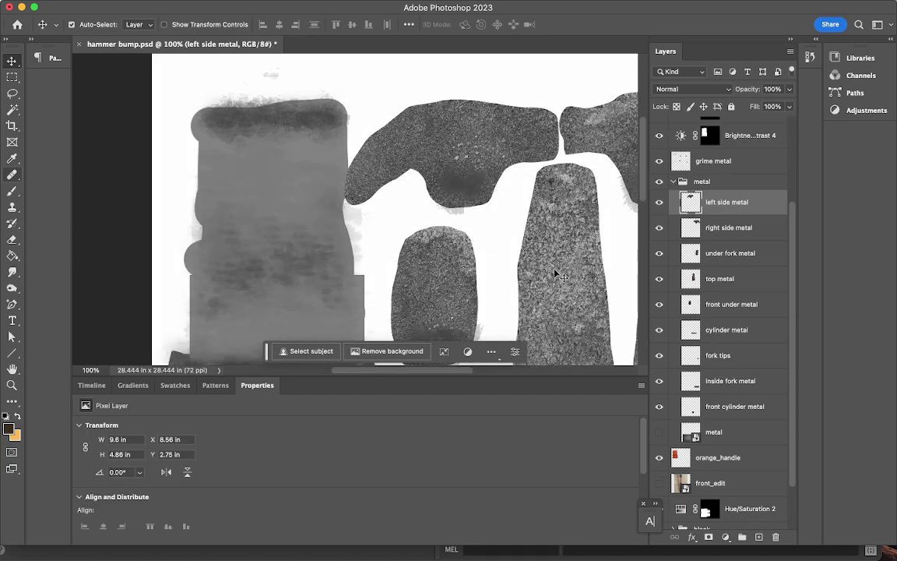
{"action": "scroll", "coordinate": [557, 273], "scroll_direction": "down", "scroll_amount": 1}
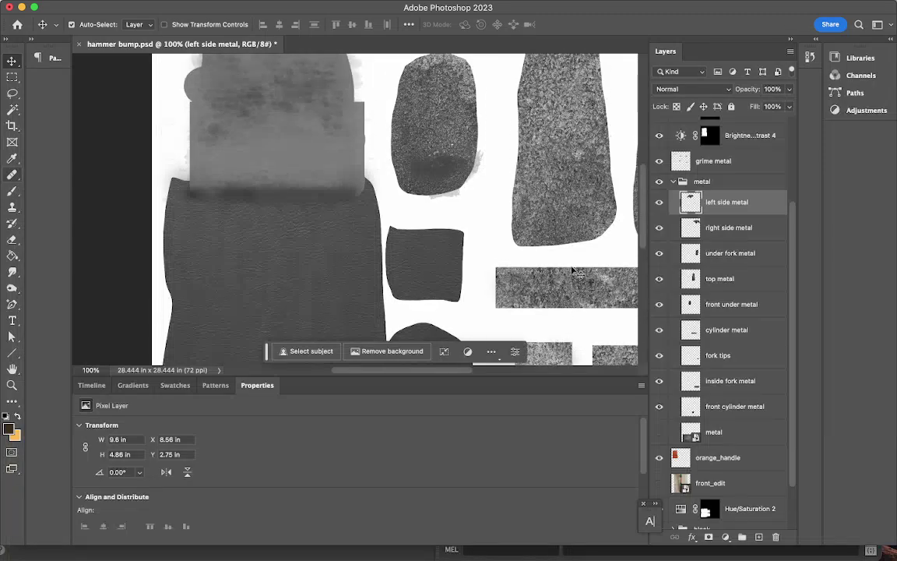
{"action": "scroll", "coordinate": [698, 225], "scroll_direction": "up", "scroll_amount": 5}
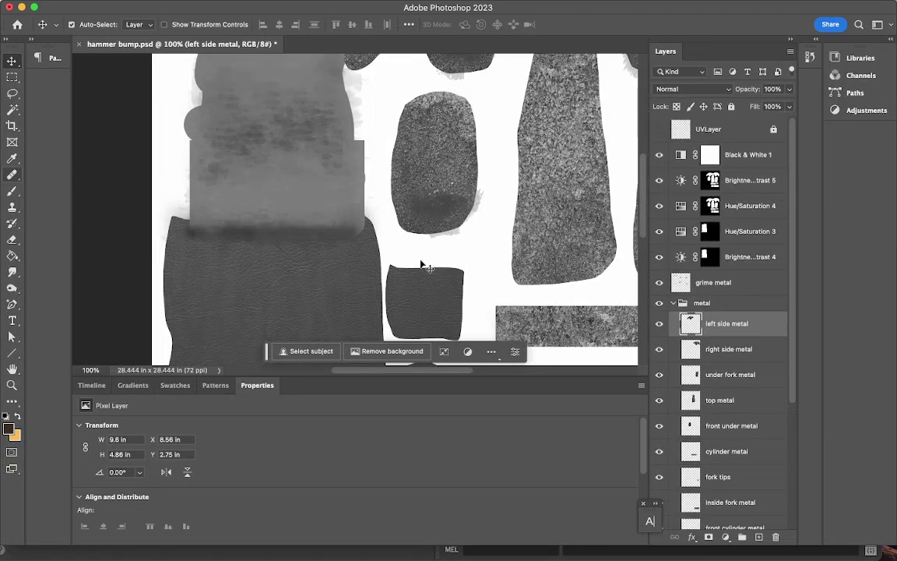
{"action": "scroll", "coordinate": [364, 260], "scroll_direction": "up", "scroll_amount": 4}
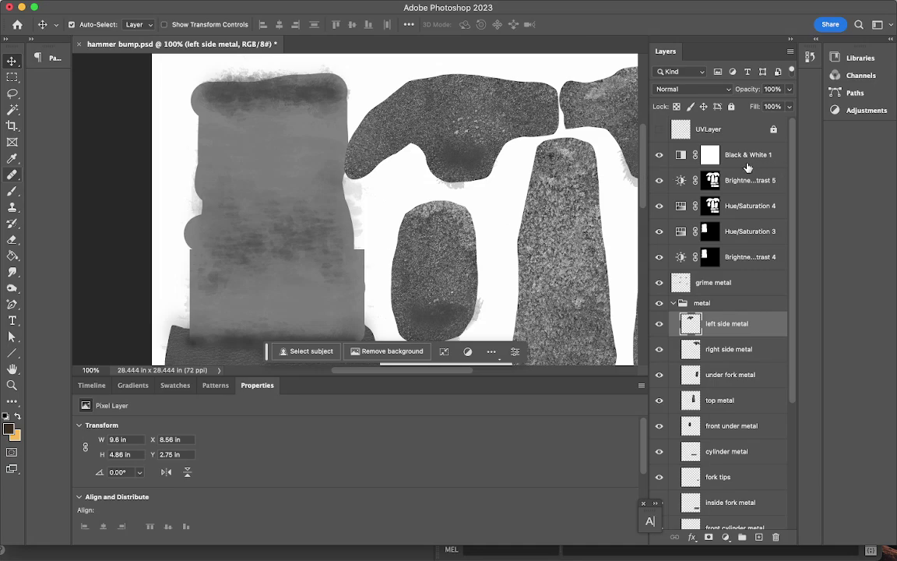
{"action": "scroll", "coordinate": [436, 220], "scroll_direction": "down", "scroll_amount": 5}
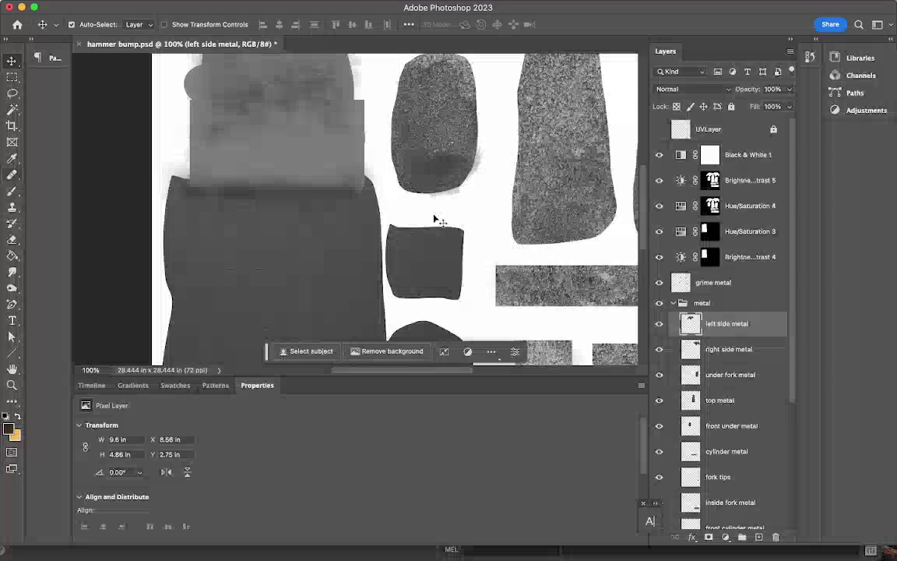
{"action": "scroll", "coordinate": [436, 221], "scroll_direction": "down", "scroll_amount": 1}
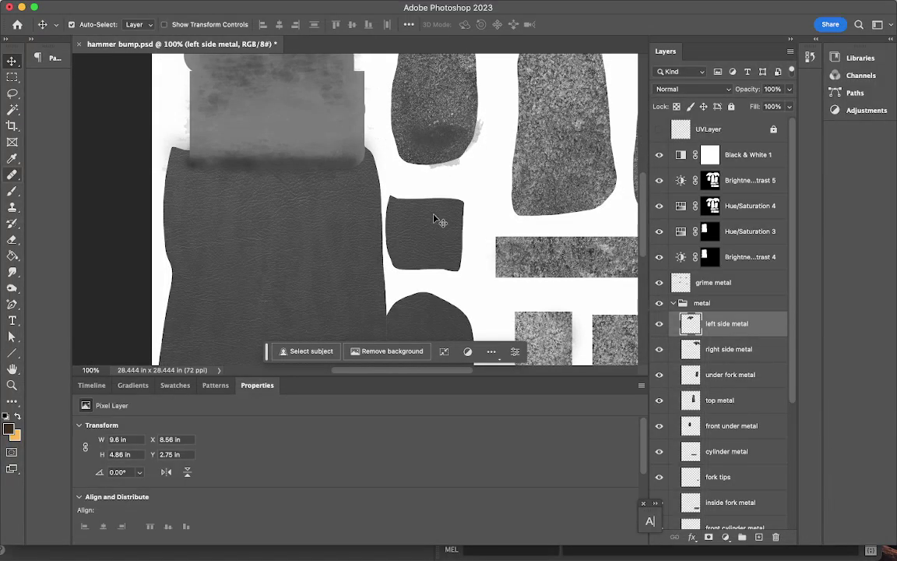
{"action": "scroll", "coordinate": [436, 220], "scroll_direction": "down", "scroll_amount": 2}
{"action": "scroll", "coordinate": [436, 221], "scroll_direction": "down", "scroll_amount": 4}
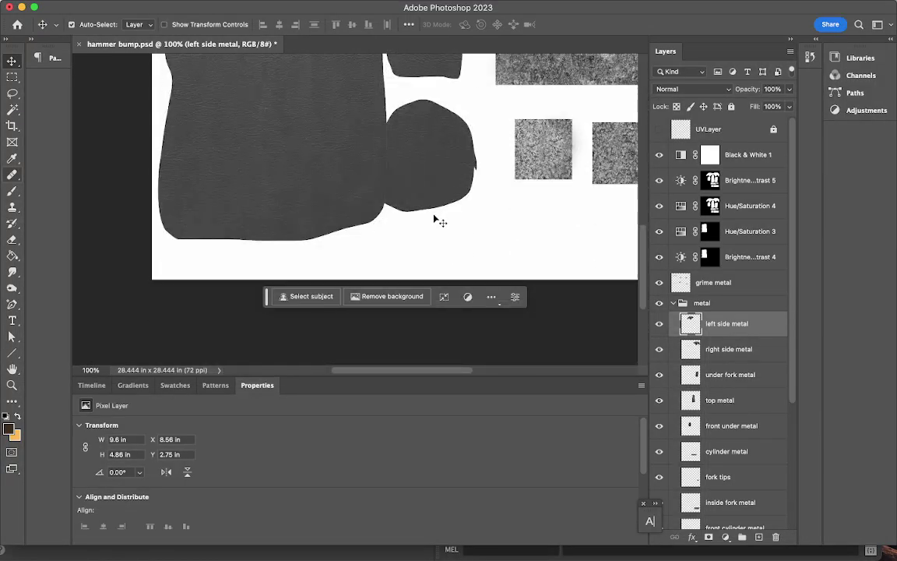
{"action": "scroll", "coordinate": [436, 220], "scroll_direction": "up", "scroll_amount": 20}
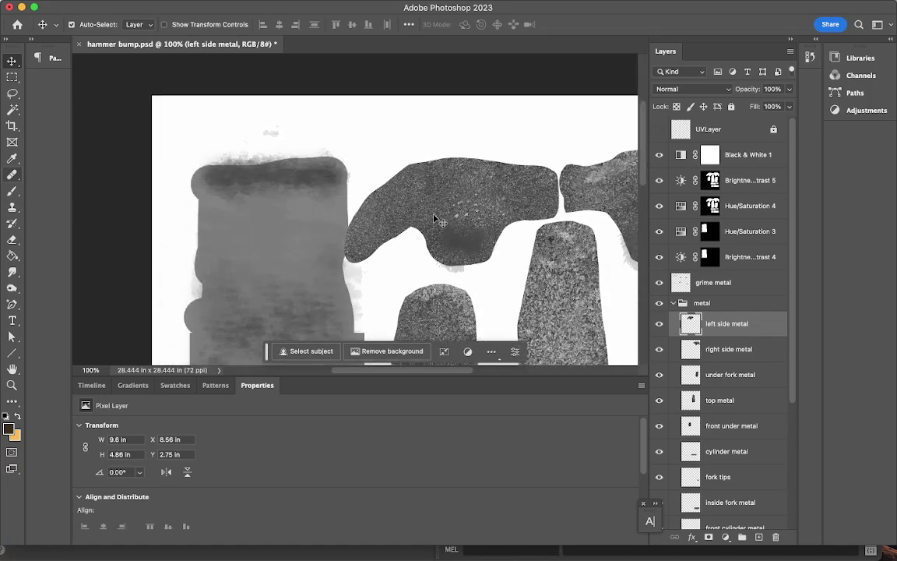
{"action": "scroll", "coordinate": [436, 220], "scroll_direction": "down", "scroll_amount": 6}
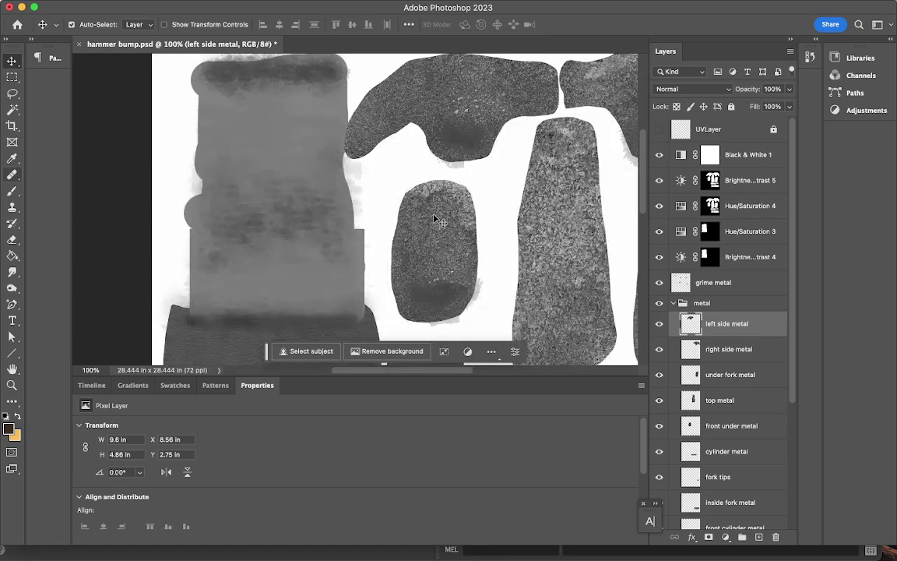
Step: Add an Invert adjustment layer above orange_handle, masked to the handle's outline
{"action": "scroll", "coordinate": [701, 504], "scroll_direction": "down", "scroll_amount": 6}
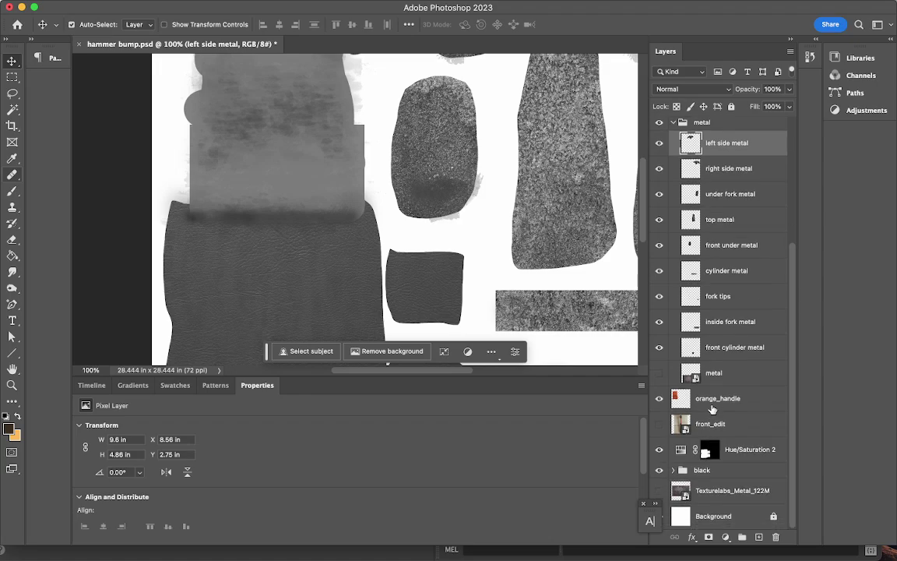
{"action": "left_click", "coordinate": [711, 399]}
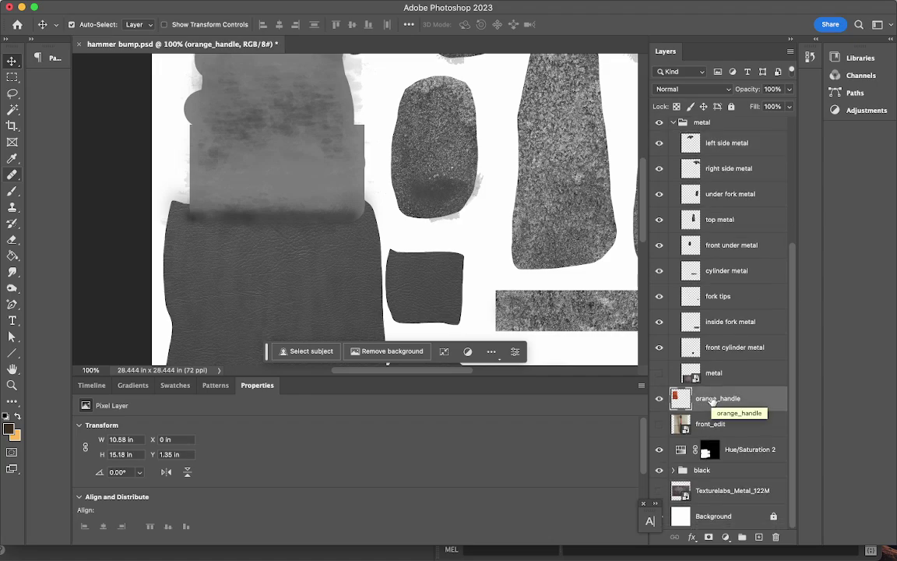
{"action": "left_click", "coordinate": [682, 399], "text": "super"}
{"action": "mouse_move", "coordinate": [343, 2]}
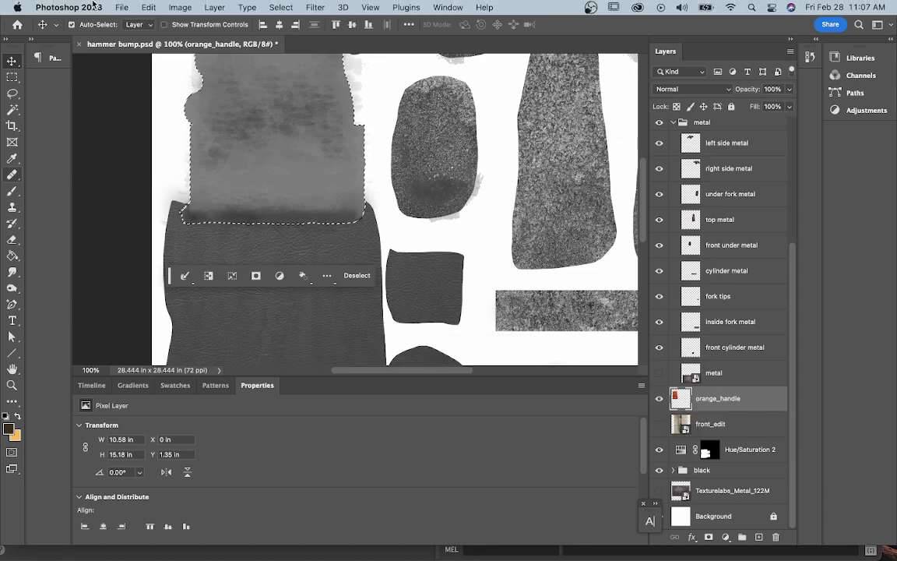
{"action": "left_click", "coordinate": [220, 8]}
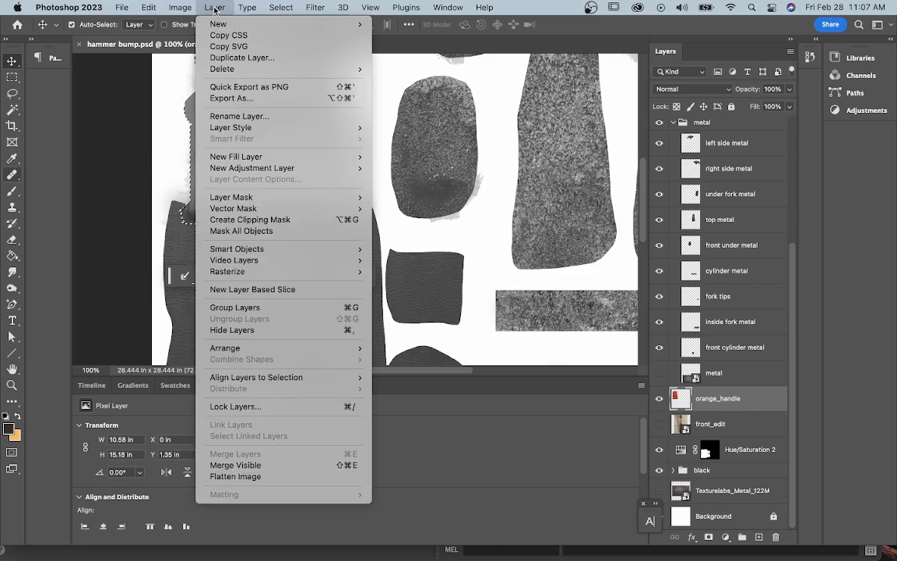
{"action": "mouse_move", "coordinate": [276, 173]}
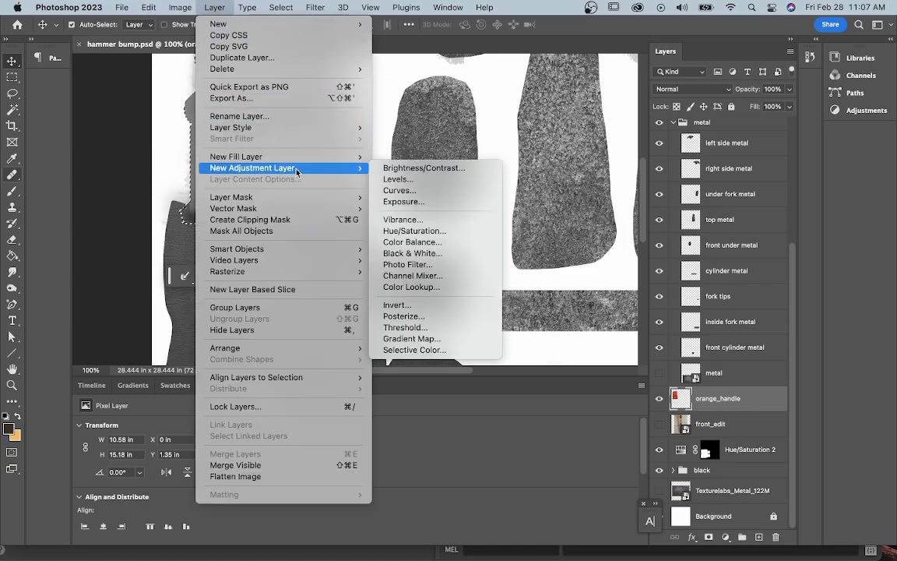
{"action": "left_click", "coordinate": [413, 305]}
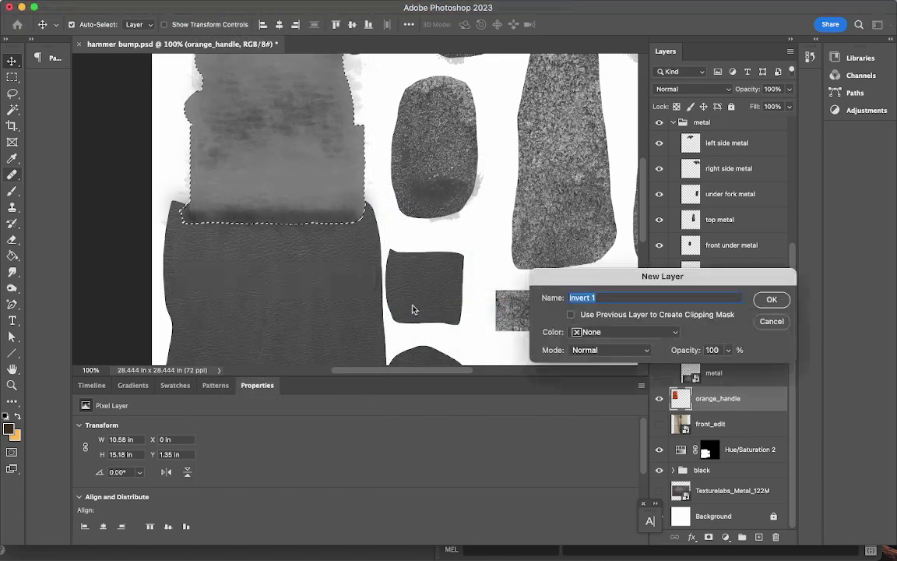
{"action": "left_click", "coordinate": [771, 299]}
{"action": "key", "text": "super+i"}
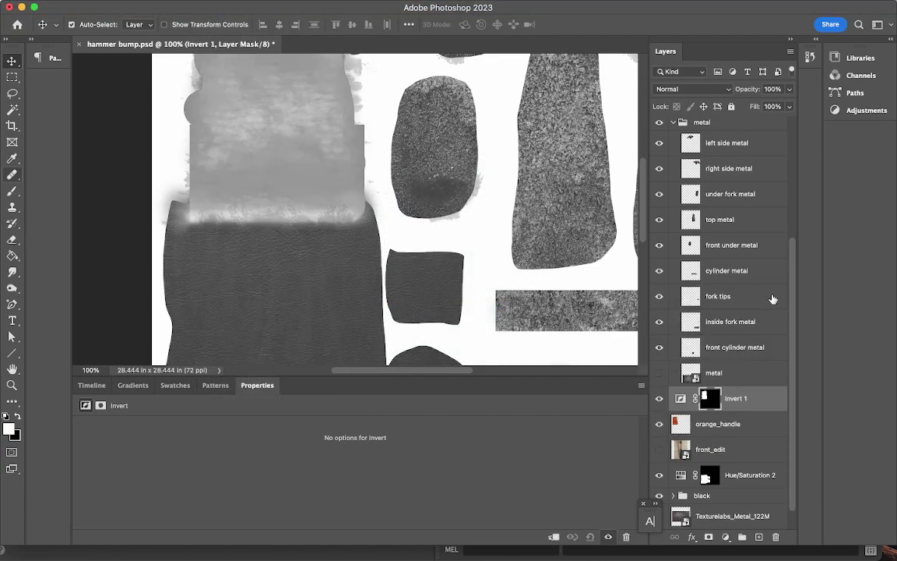
Step: Add a second Invert adjustment layer above Invert 1, masked to the black grip pieces using the Hue/Saturation 2 mask's selection
{"action": "scroll", "coordinate": [418, 226], "scroll_direction": "up", "scroll_amount": 5}
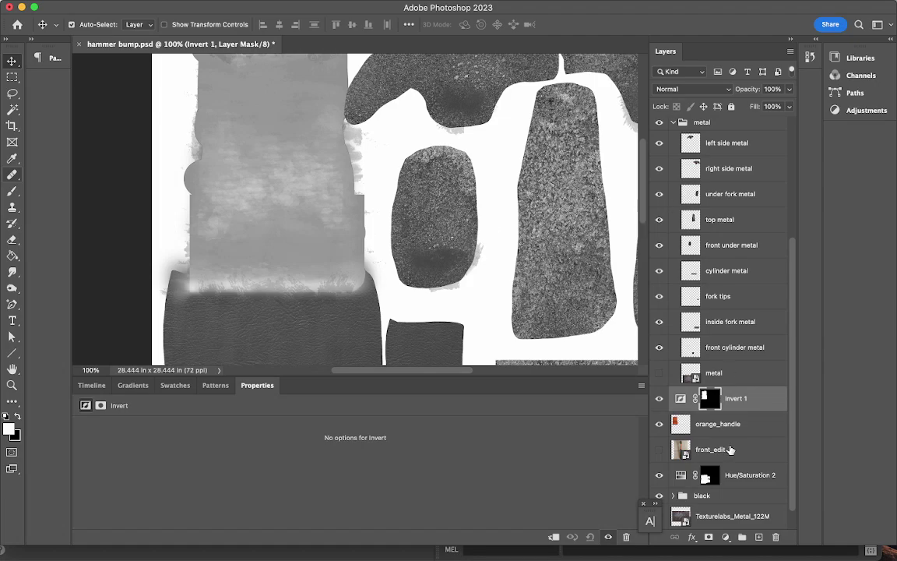
{"action": "scroll", "coordinate": [259, 309], "scroll_direction": "down", "scroll_amount": 10}
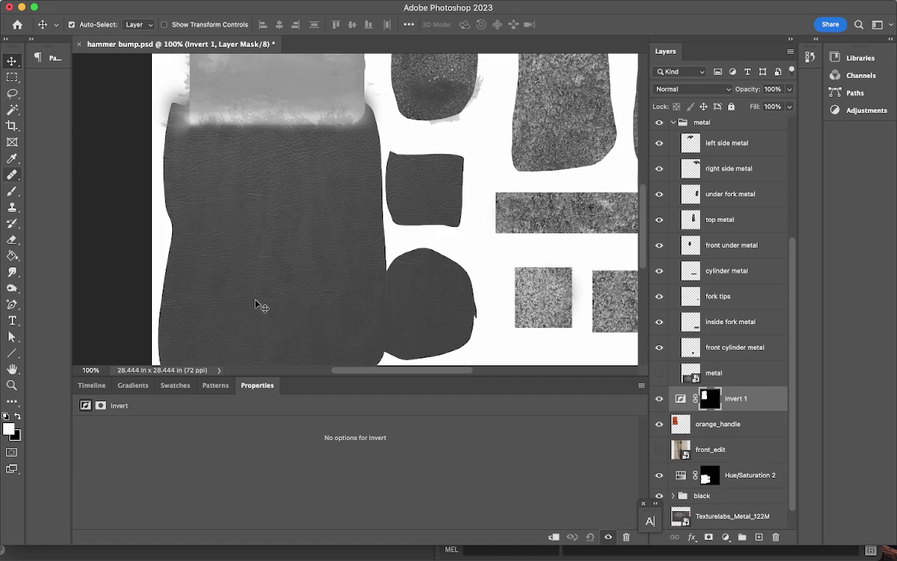
{"action": "scroll", "coordinate": [741, 494], "scroll_direction": "down", "scroll_amount": 1}
{"action": "scroll", "coordinate": [741, 494], "scroll_direction": "down", "scroll_amount": 1}
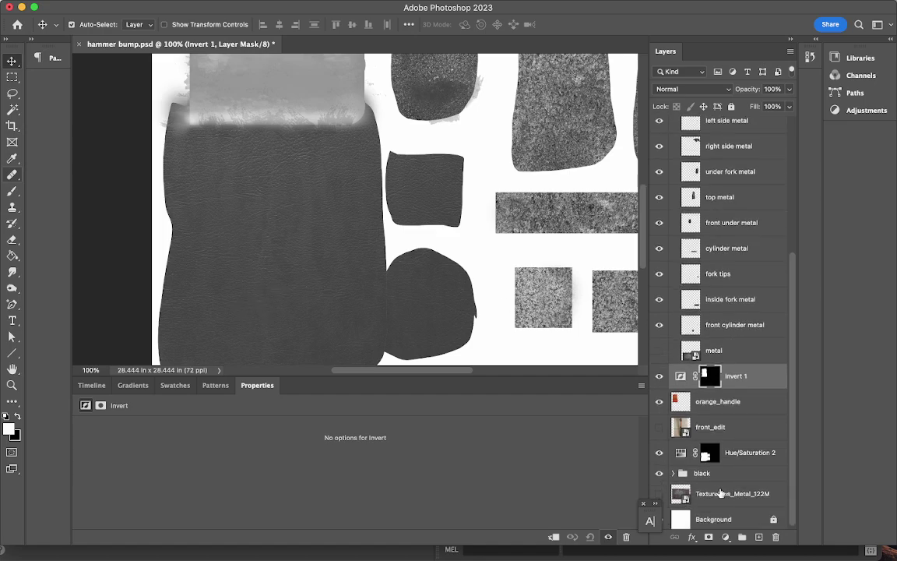
{"action": "left_click", "coordinate": [672, 473]}
{"action": "scroll", "coordinate": [685, 471], "scroll_direction": "down", "scroll_amount": 1}
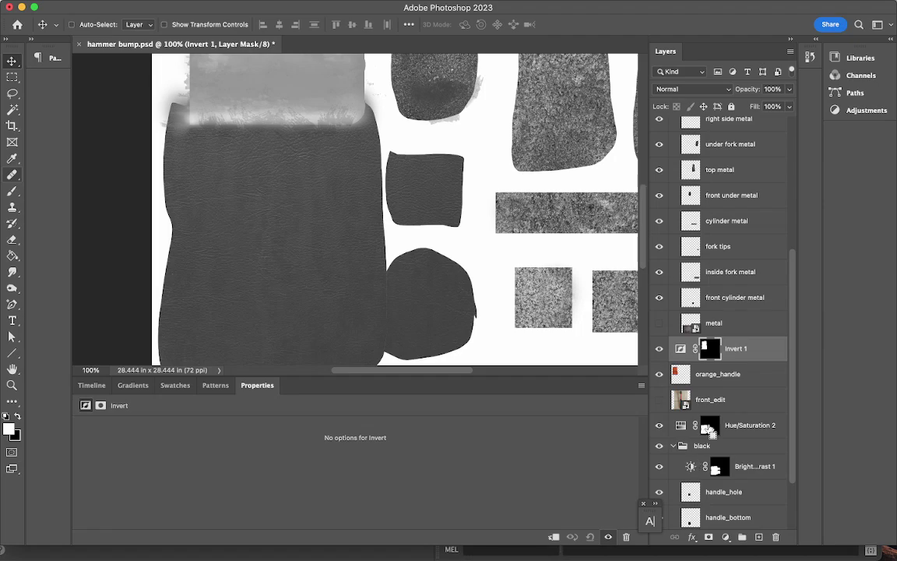
{"action": "left_click", "coordinate": [708, 428], "text": "super"}
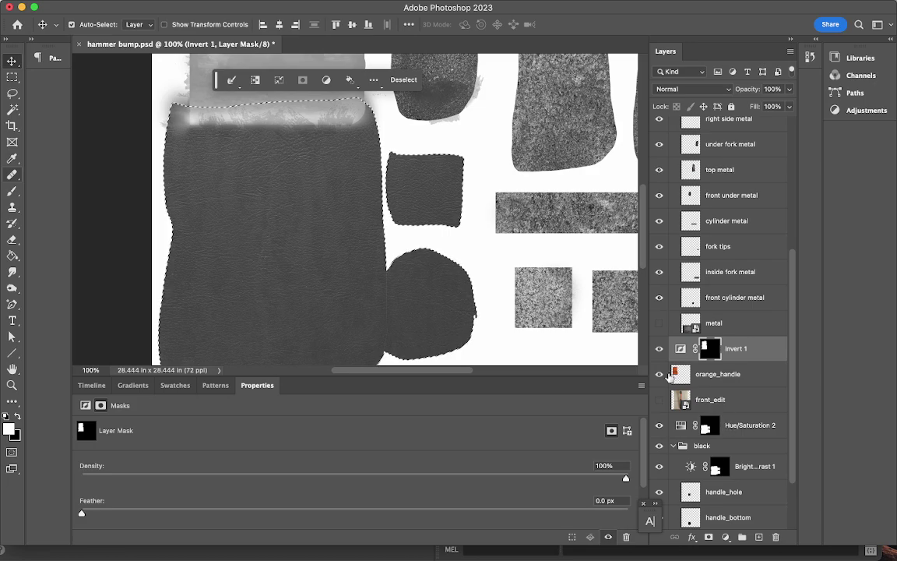
{"action": "mouse_move", "coordinate": [298, 9]}
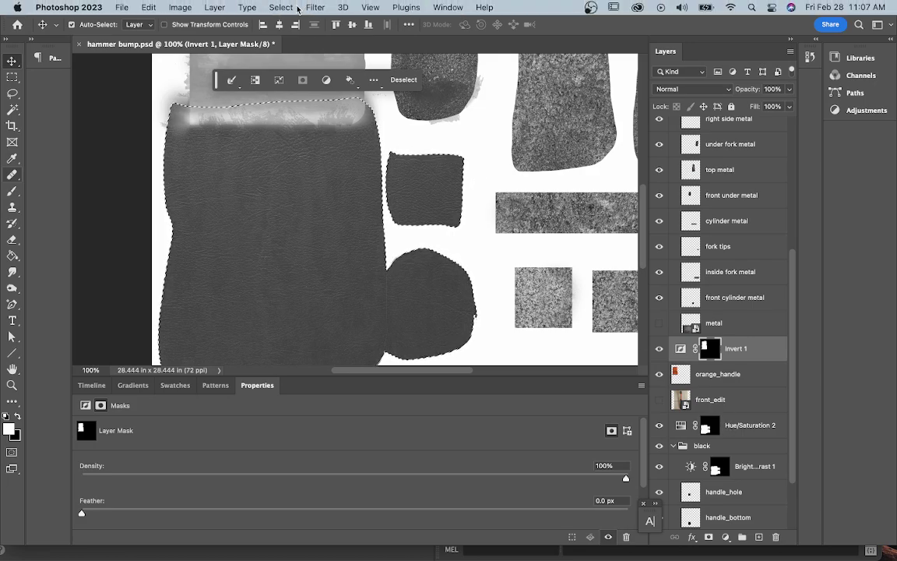
{"action": "left_click", "coordinate": [213, 9]}
{"action": "mouse_move", "coordinate": [250, 273]}
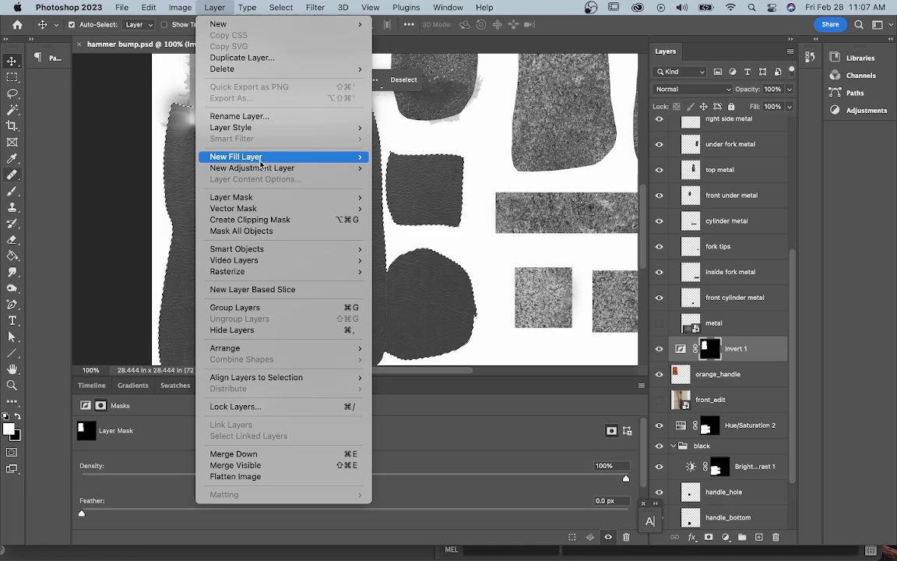
{"action": "mouse_move", "coordinate": [270, 173]}
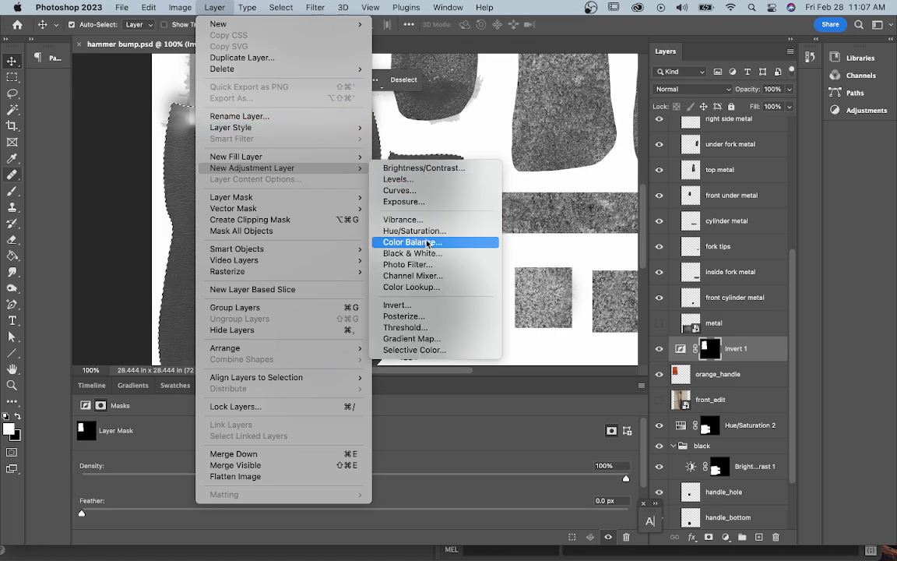
{"action": "left_click", "coordinate": [402, 306]}
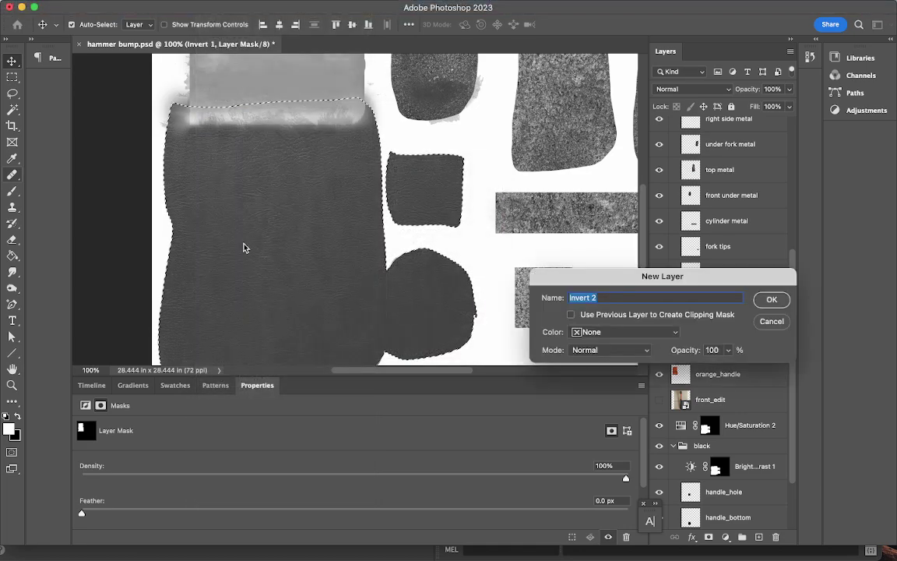
{"action": "left_click", "coordinate": [763, 303]}
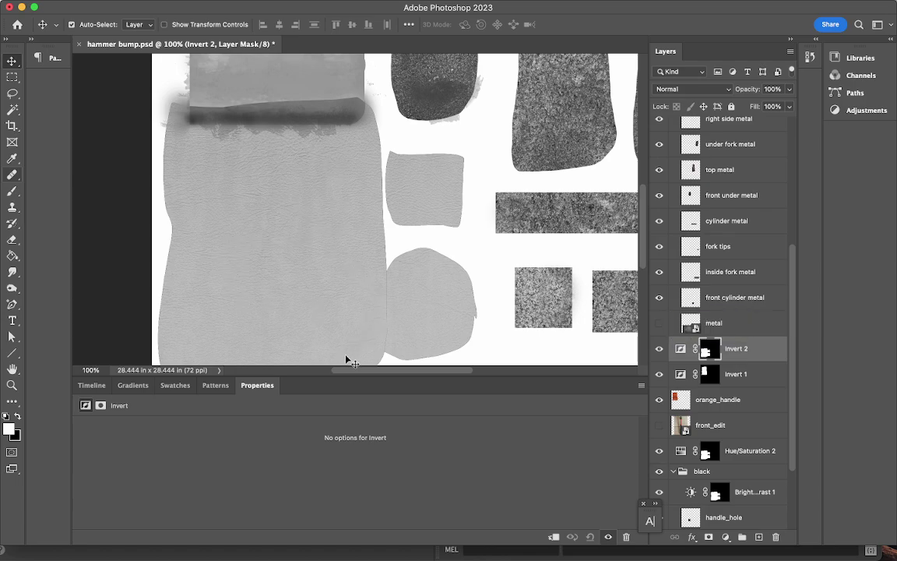
Step: Load the painted areas of the grime metal layer as a selection
{"action": "scroll", "coordinate": [318, 296], "scroll_direction": "up", "scroll_amount": 1}
{"action": "scroll", "coordinate": [318, 296], "scroll_direction": "up", "scroll_amount": 5}
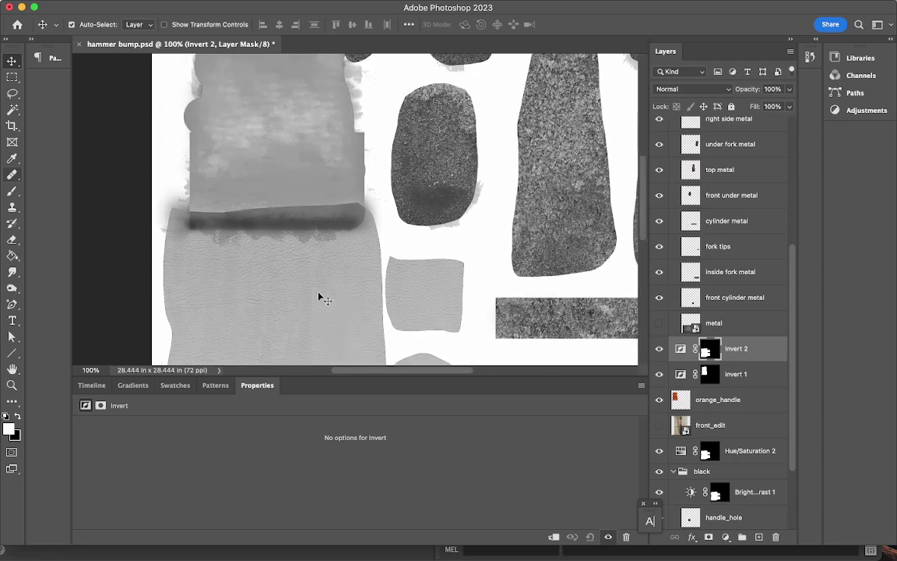
{"action": "scroll", "coordinate": [318, 296], "scroll_direction": "up", "scroll_amount": 1}
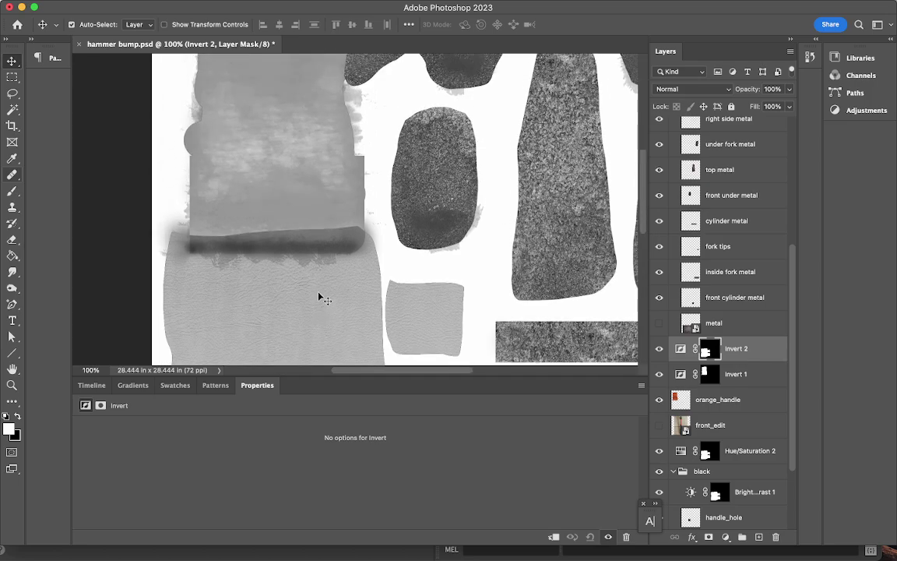
{"action": "scroll", "coordinate": [319, 295], "scroll_direction": "up", "scroll_amount": 3}
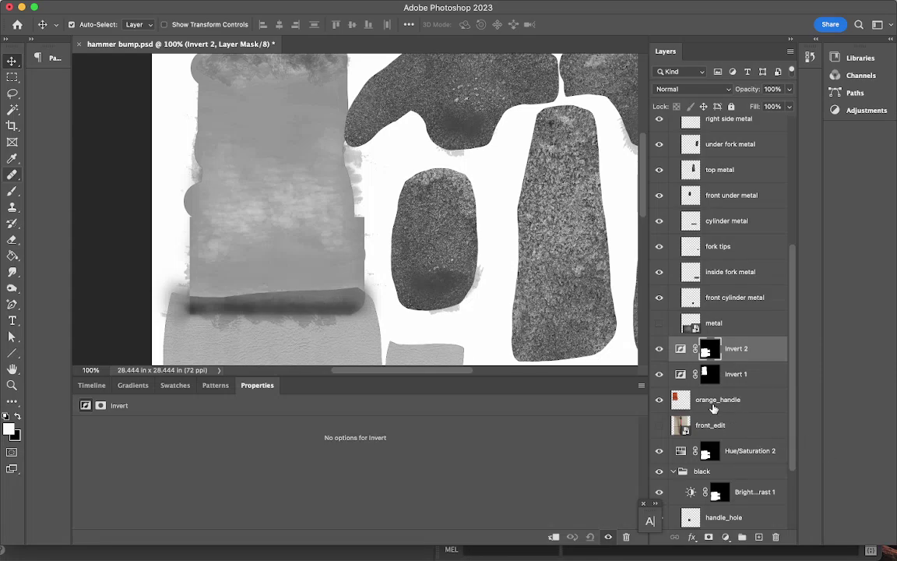
{"action": "scroll", "coordinate": [712, 366], "scroll_direction": "up", "scroll_amount": 5}
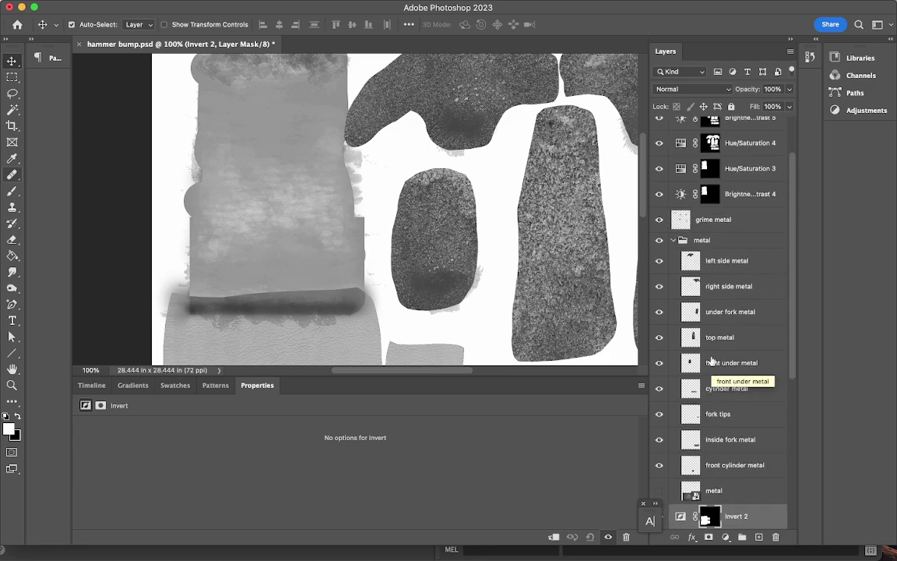
{"action": "left_click", "coordinate": [683, 225], "text": "ctrl"}
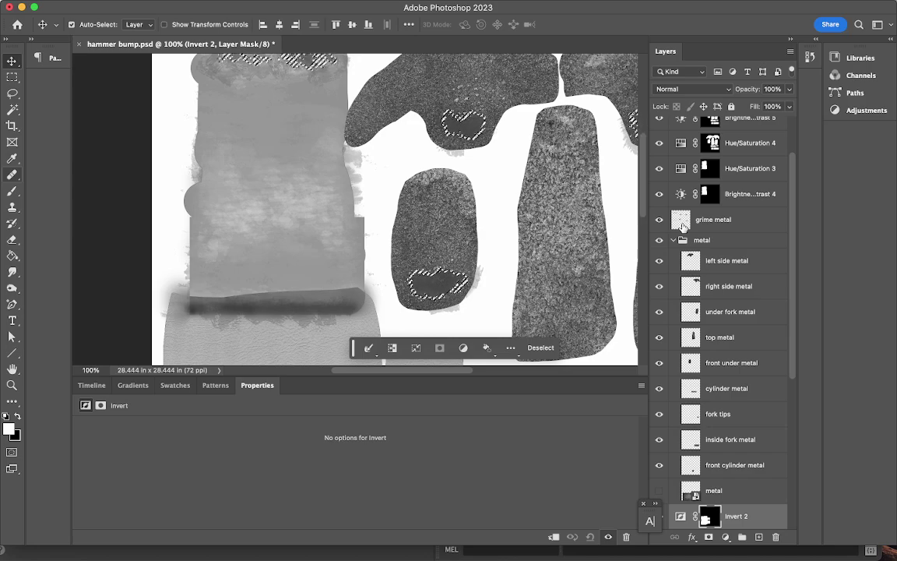
Step: Review the settings of the black group's Brightness/Contrast 1 adjustment and the Hue/Saturation 3 adjustment
{"action": "scroll", "coordinate": [736, 506], "scroll_direction": "down", "scroll_amount": 4}
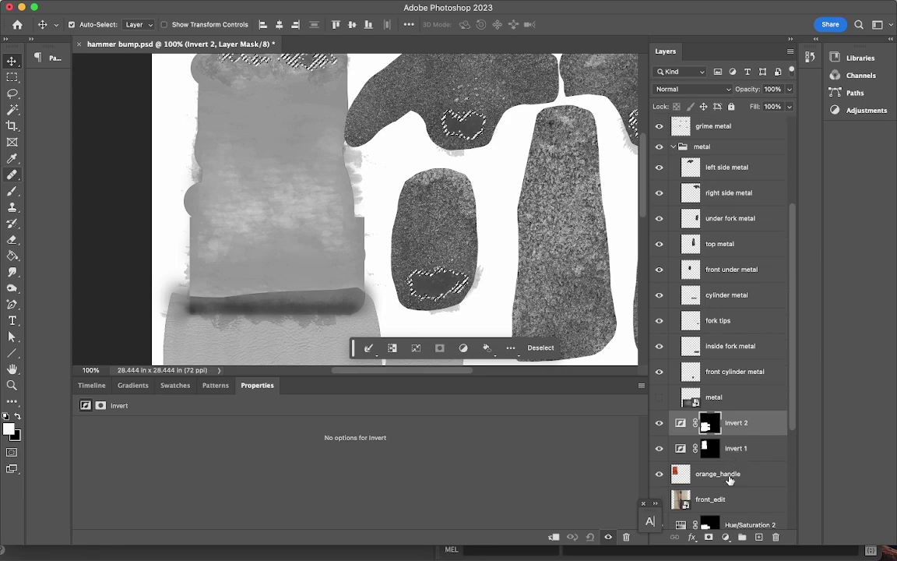
{"action": "left_click", "coordinate": [729, 480]}
{"action": "key", "text": "alt+bracketright"}
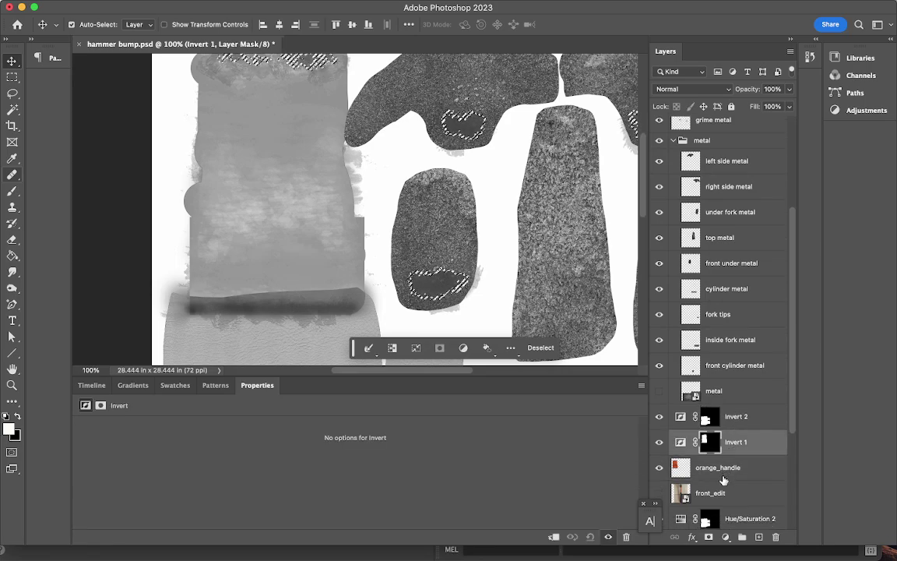
{"action": "scroll", "coordinate": [723, 480], "scroll_direction": "down", "scroll_amount": 2}
{"action": "left_click", "coordinate": [732, 468]}
{"action": "left_click", "coordinate": [745, 510]}
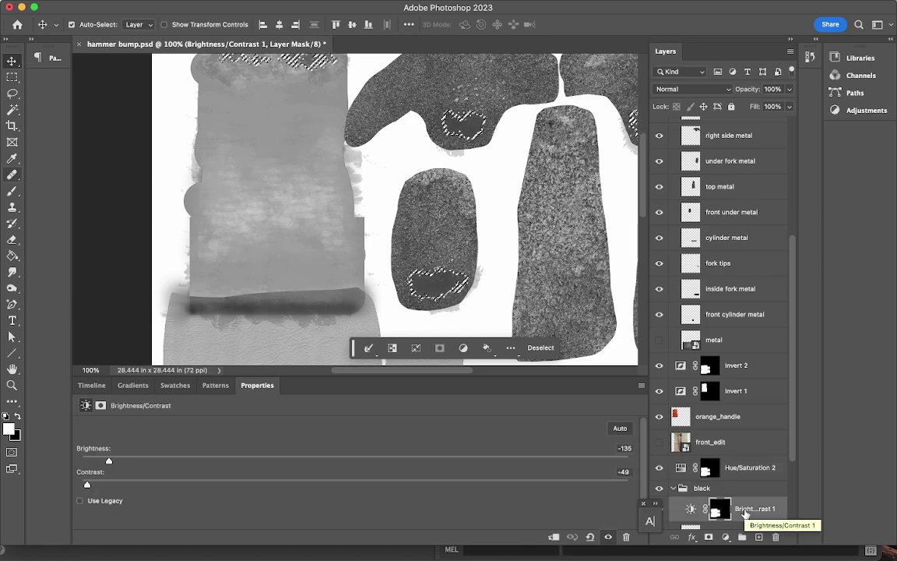
{"action": "left_click_drag", "start_coordinate": [323, 265], "coordinate": [412, 291]}
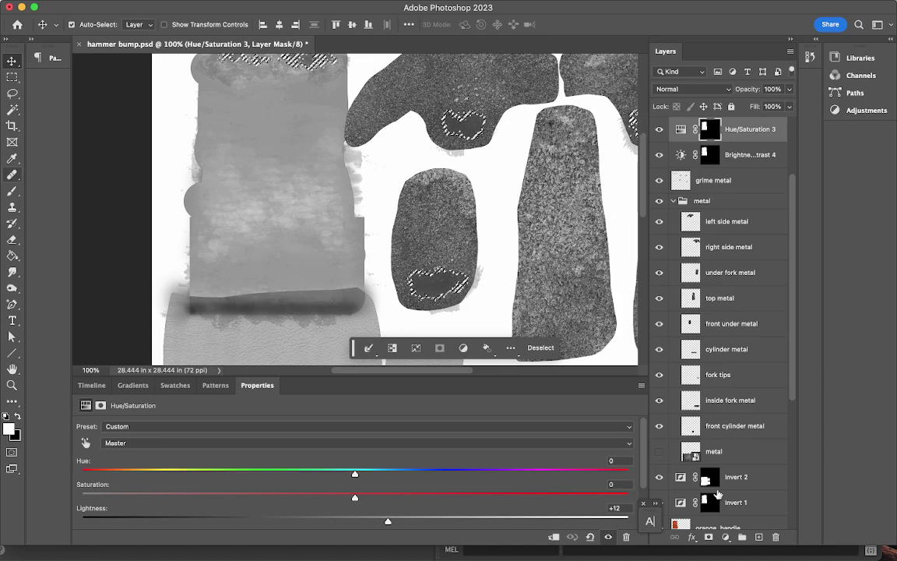
Step: Show the UVLayer wireframe, move the grime metal layer above Black & White 1, and clear the selection
{"action": "scroll", "coordinate": [665, 140], "scroll_direction": "up", "scroll_amount": 3}
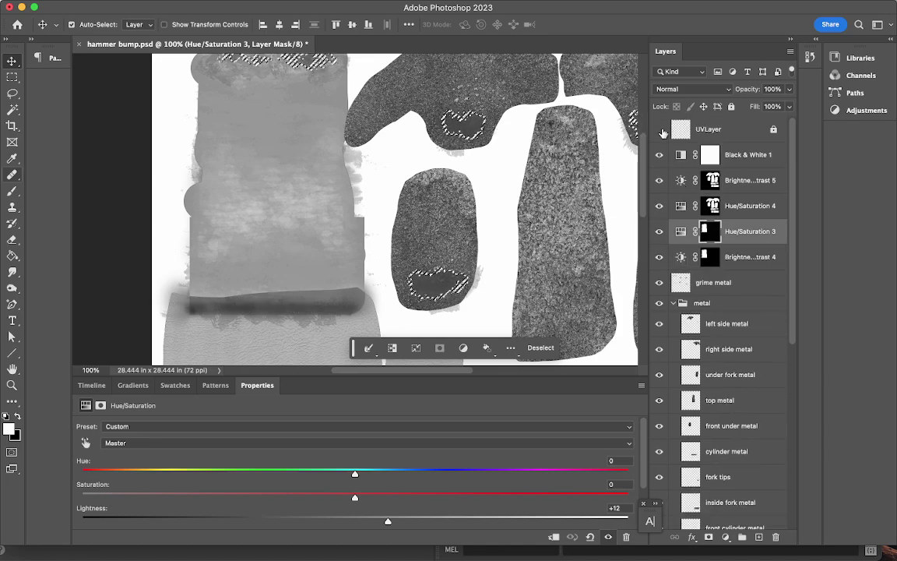
{"action": "left_click", "coordinate": [659, 131]}
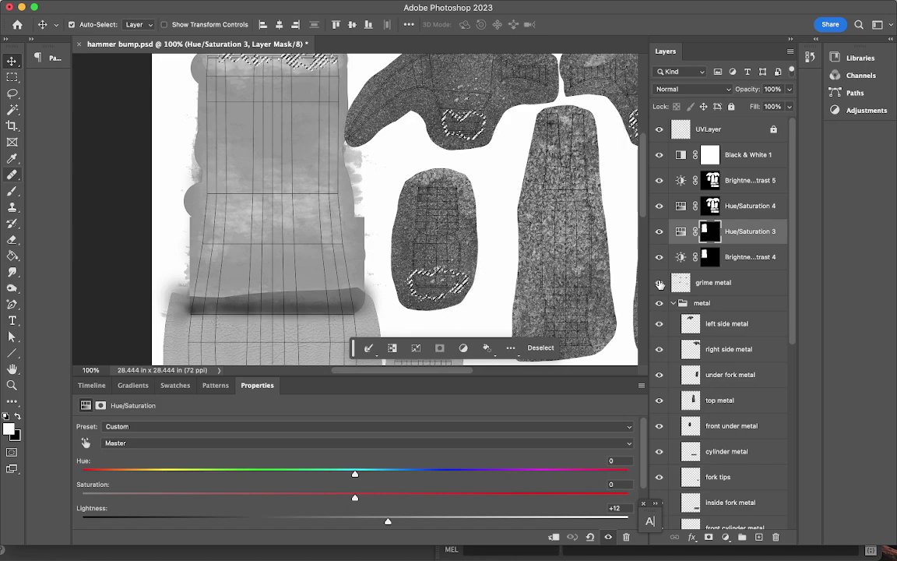
{"action": "left_click_drag", "start_coordinate": [704, 283], "coordinate": [712, 154]}
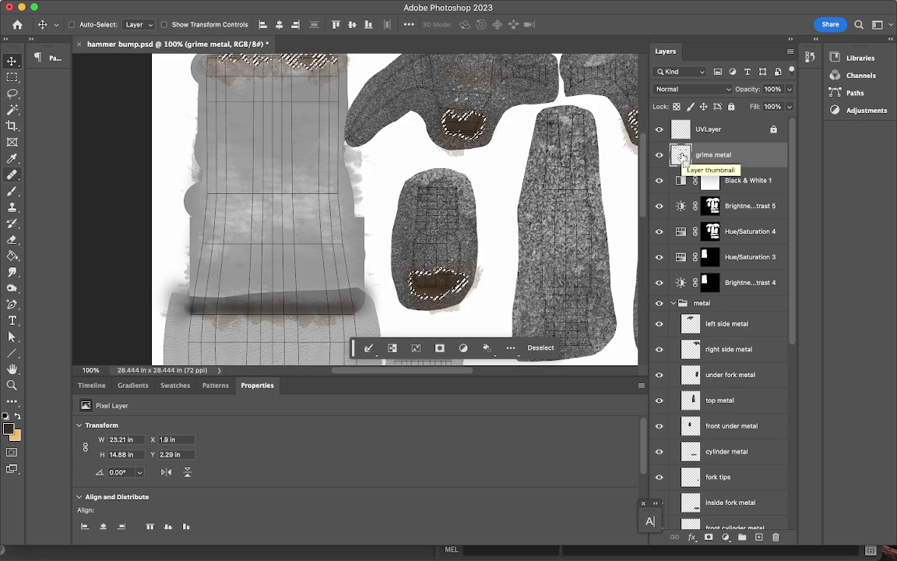
{"action": "key", "text": "space"}
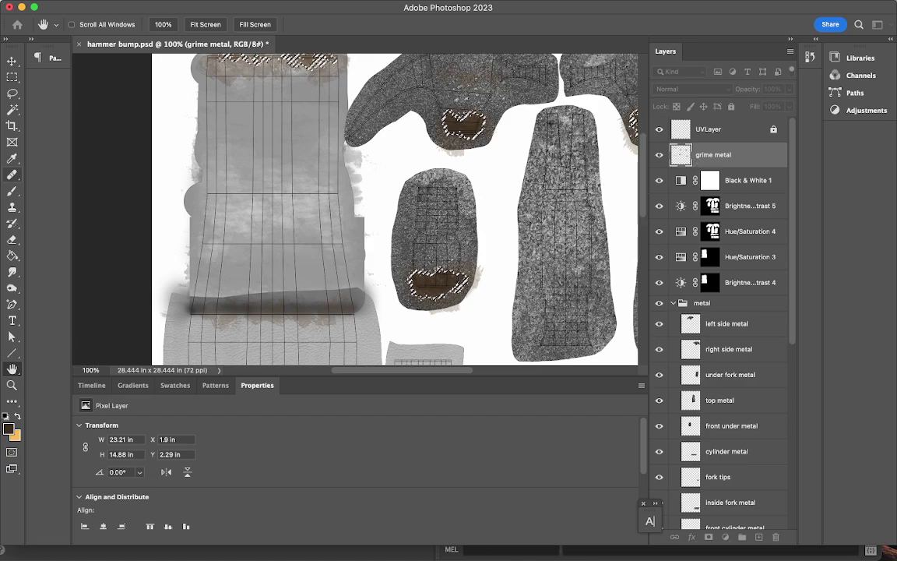
{"action": "key", "text": "super+d"}
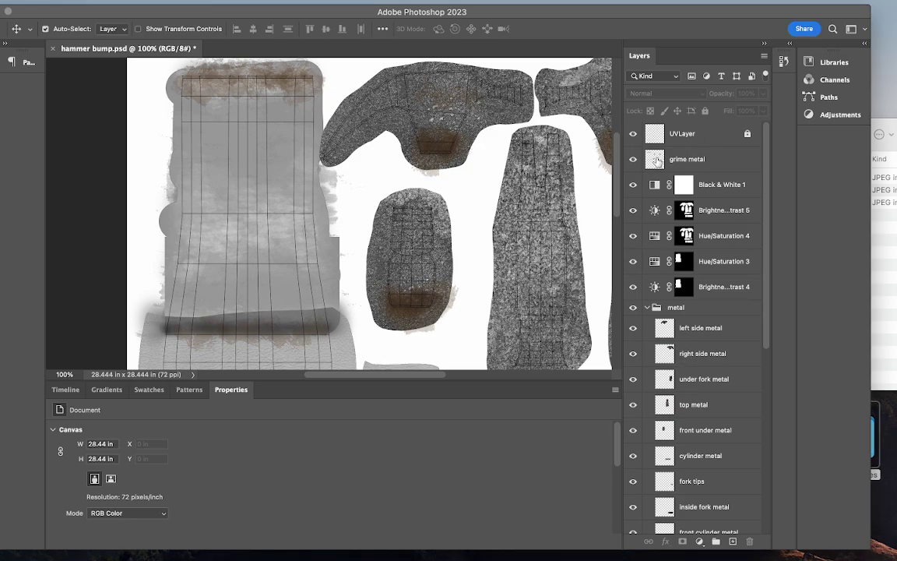
Step: Erase the grime along the handle's lower edge on the grime metal layer, and hide the Black & White 1 adjustment
{"action": "left_click", "coordinate": [687, 160]}
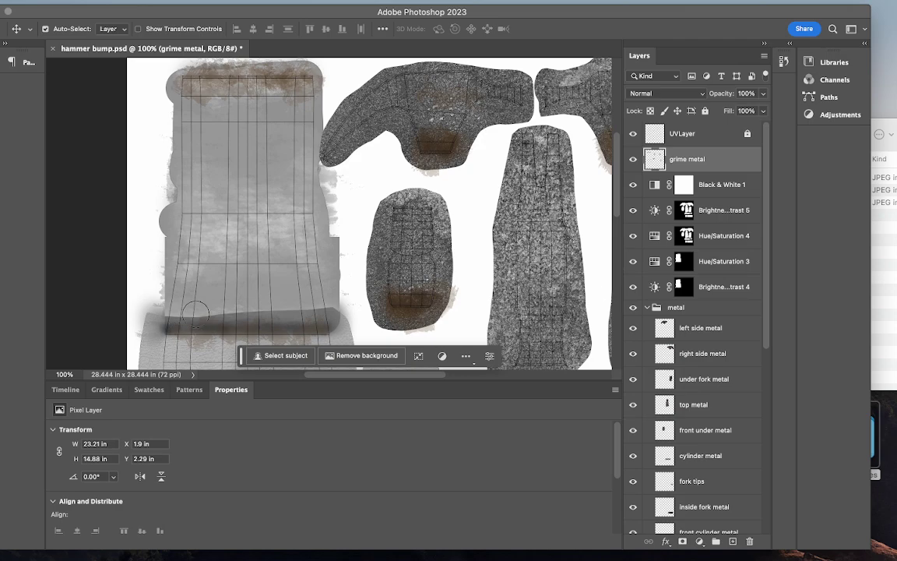
{"action": "key", "text": "e"}
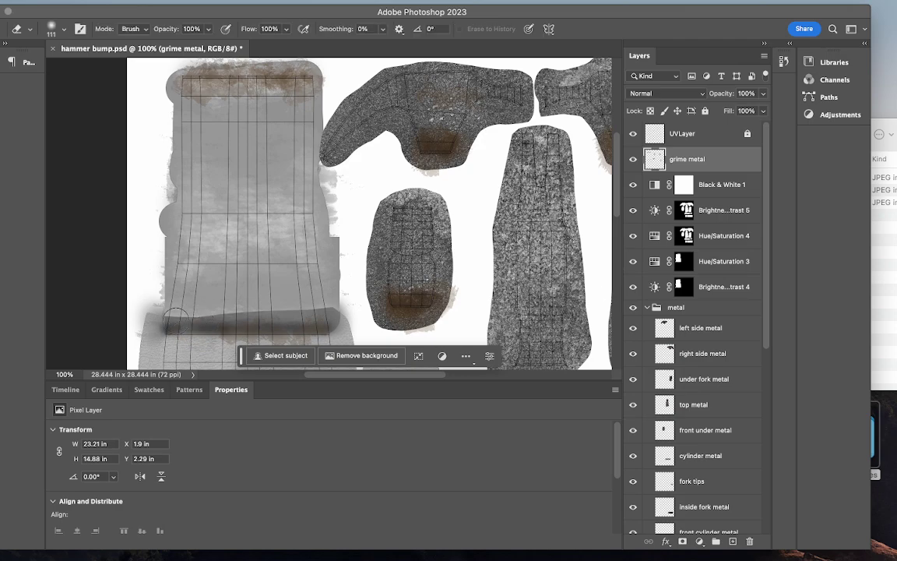
{"action": "left_click_drag", "start_coordinate": [230, 337], "coordinate": [332, 328]}
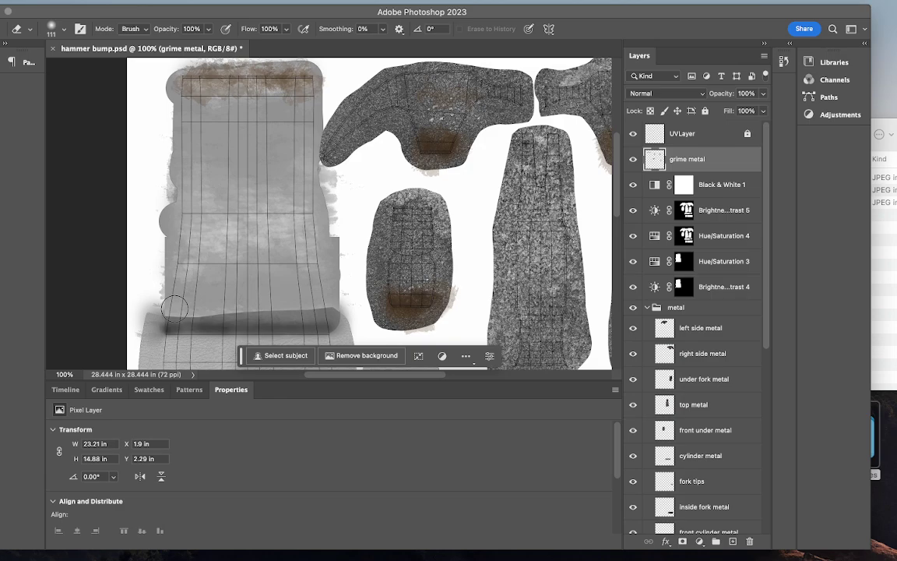
{"action": "left_click", "coordinate": [634, 188]}
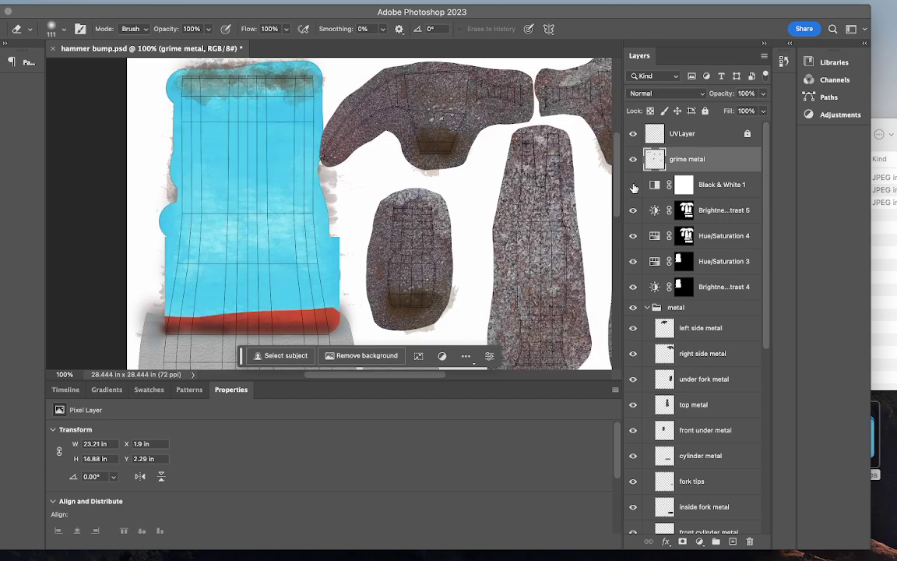
Step: Show the Black & White 1 adjustment and move the grime metal layer between Invert 1 and orange_handle
{"action": "left_click", "coordinate": [634, 187]}
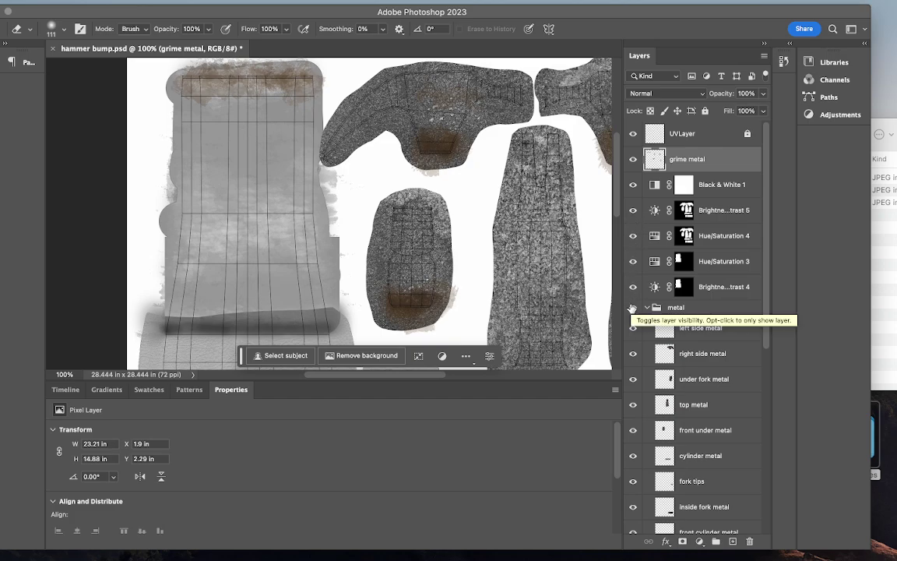
{"action": "scroll", "coordinate": [677, 390], "scroll_direction": "down", "scroll_amount": 3}
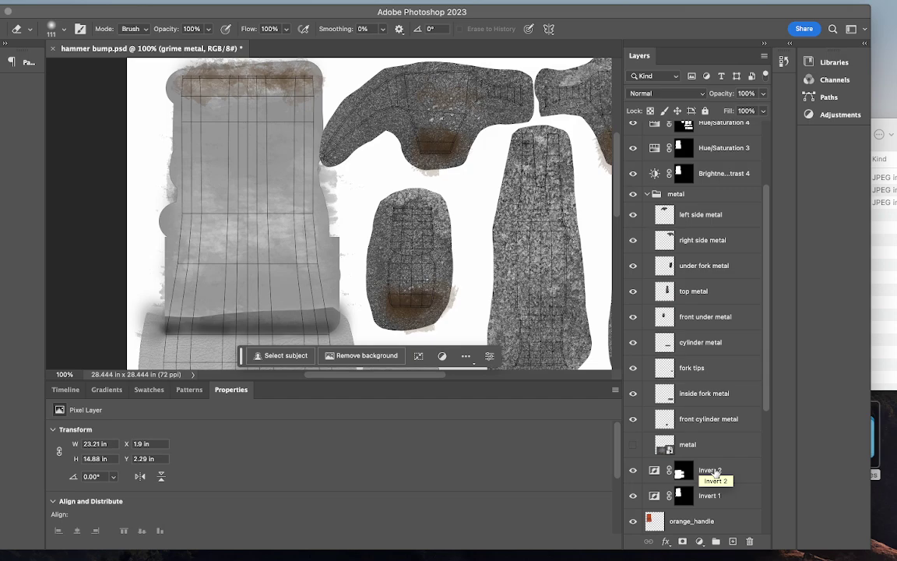
{"action": "key", "text": "super+z"}
{"action": "key", "text": "super+shift+z"}
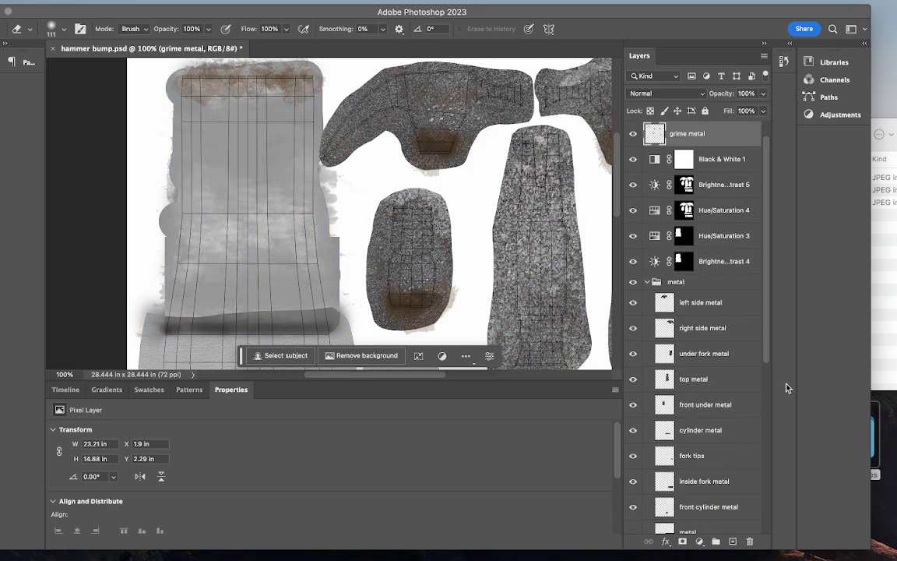
{"action": "key", "text": "super+shift+z"}
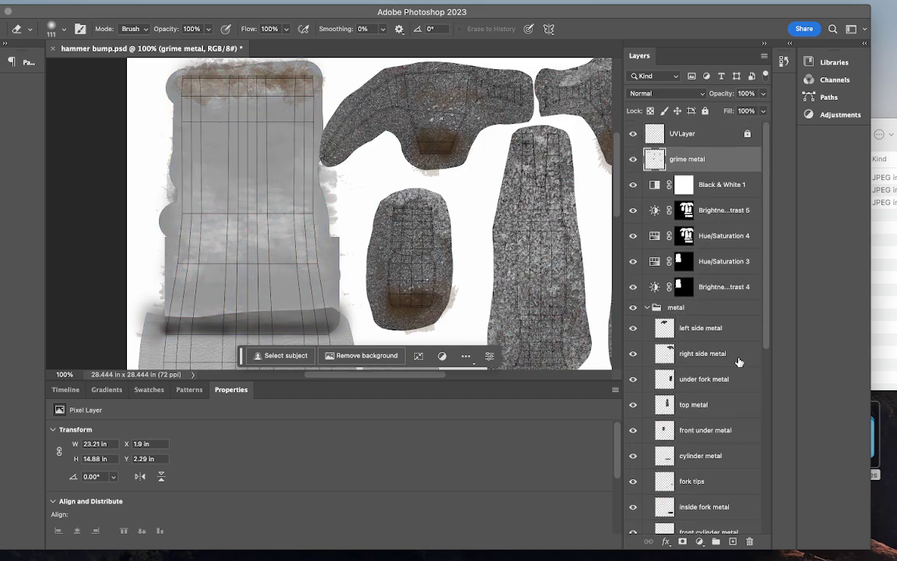
{"action": "left_click_drag", "start_coordinate": [683, 155], "coordinate": [703, 484]}
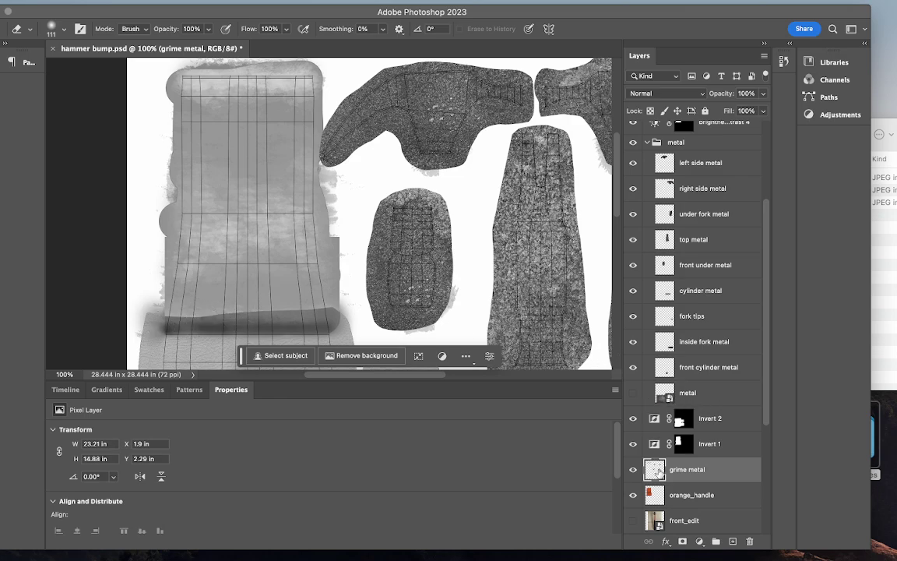
Step: Compare the map with the orange_handle and black_handle layers hidden and shown to examine the overlap at the handle joint
{"action": "left_click", "coordinate": [635, 497]}
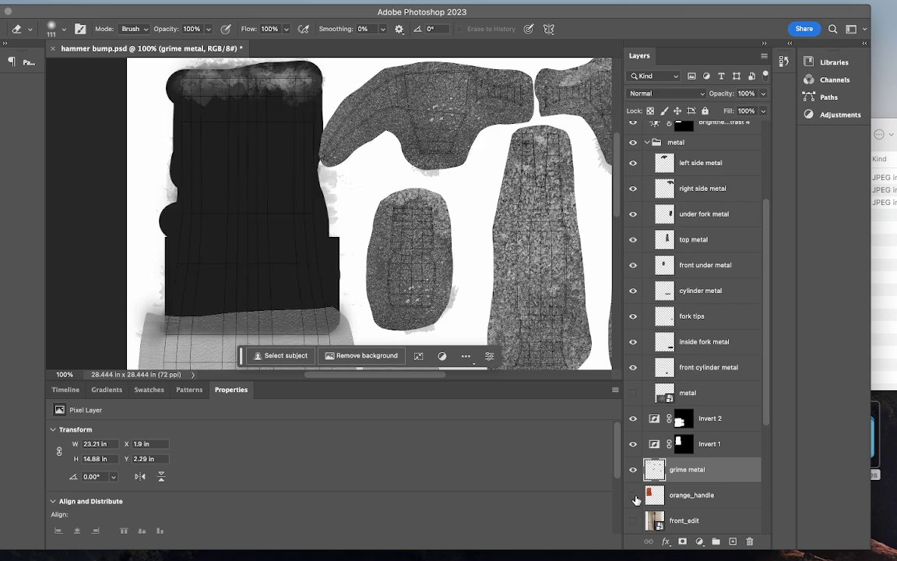
{"action": "left_click", "coordinate": [635, 497]}
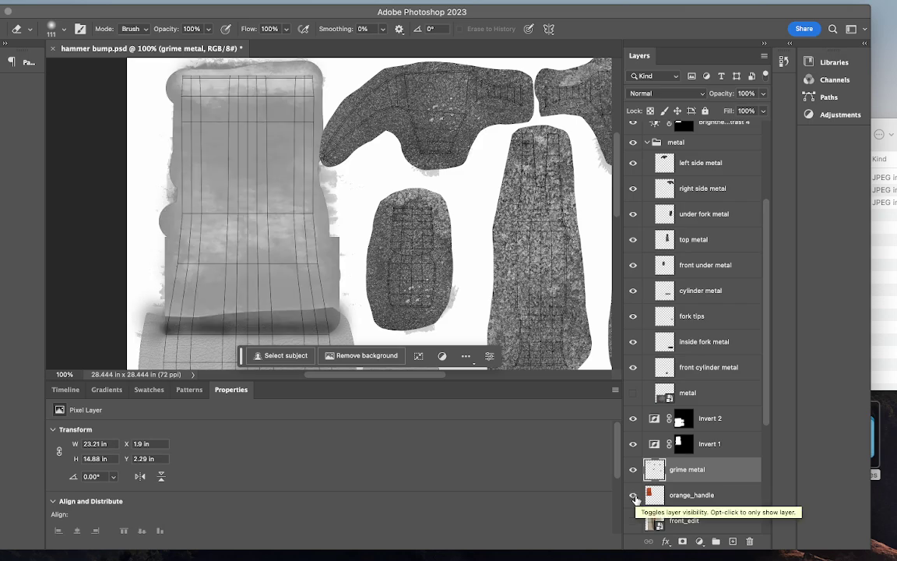
{"action": "scroll", "coordinate": [654, 495], "scroll_direction": "down", "scroll_amount": 5}
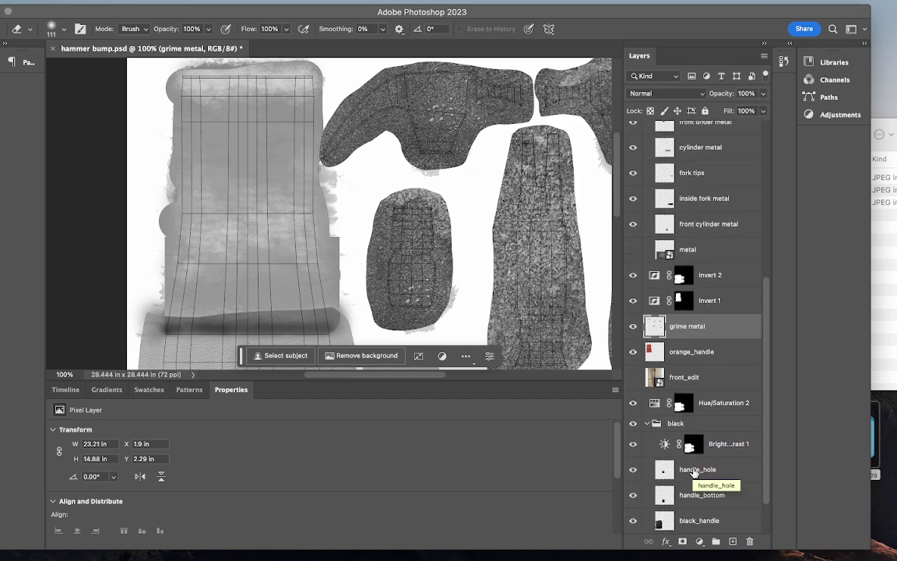
{"action": "left_click", "coordinate": [698, 524]}
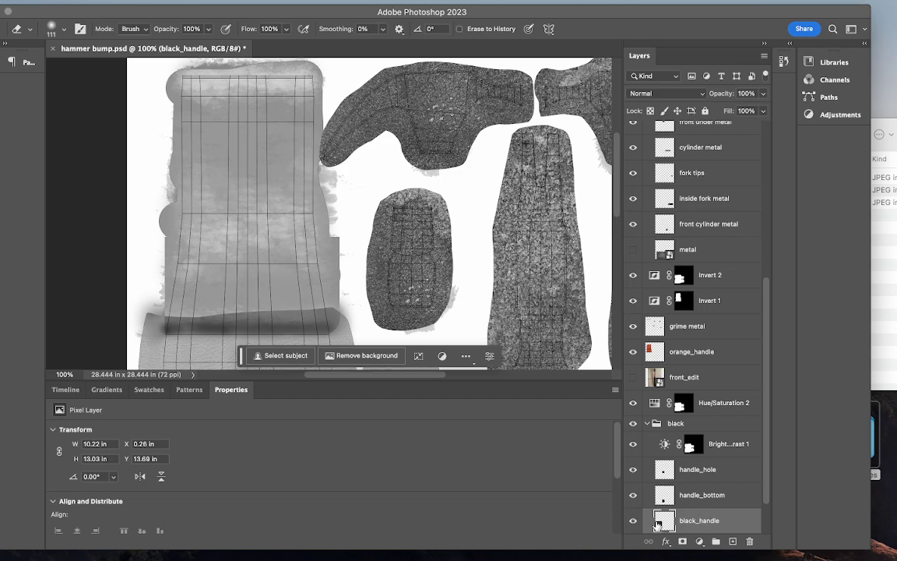
{"action": "left_click", "coordinate": [632, 521]}
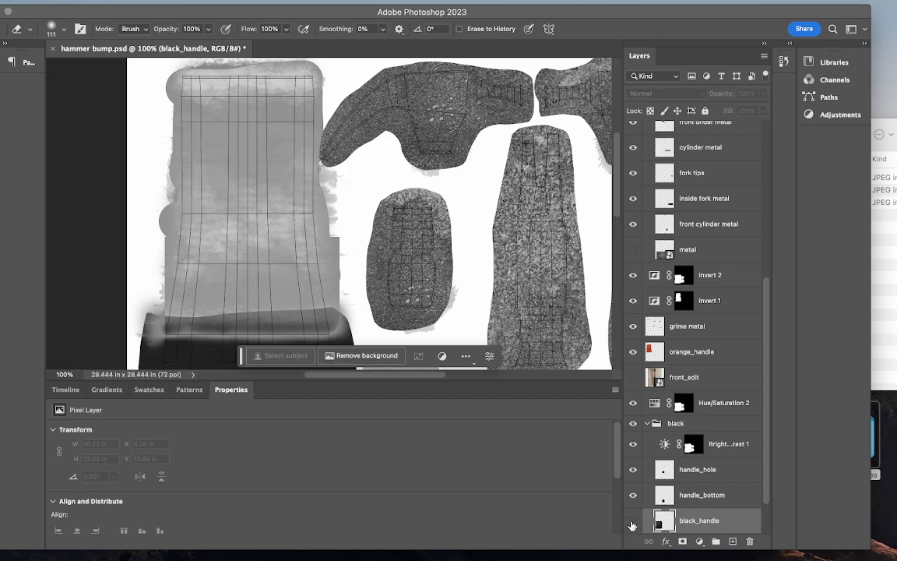
{"action": "left_click", "coordinate": [633, 522]}
{"action": "left_click", "coordinate": [632, 522]}
{"action": "left_click", "coordinate": [632, 522]}
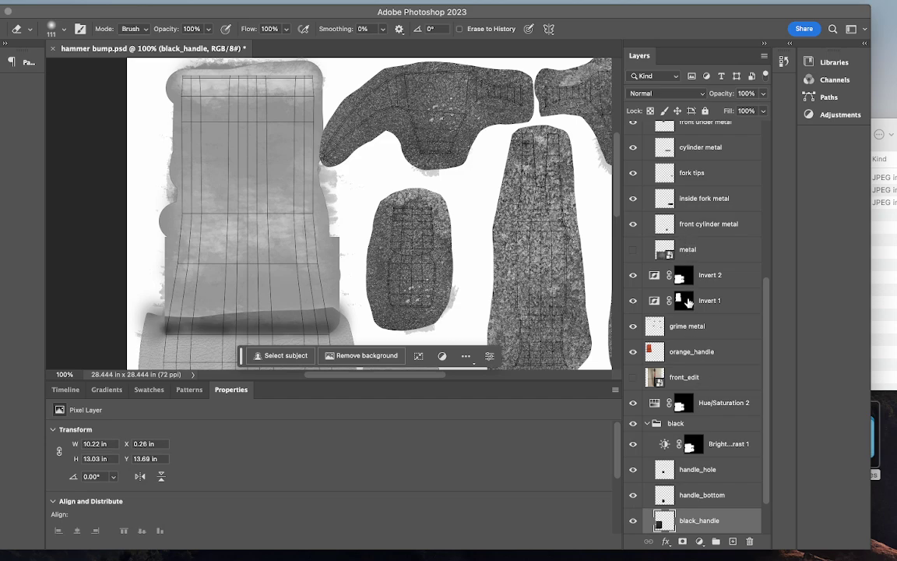
{"action": "left_click", "coordinate": [633, 351]}
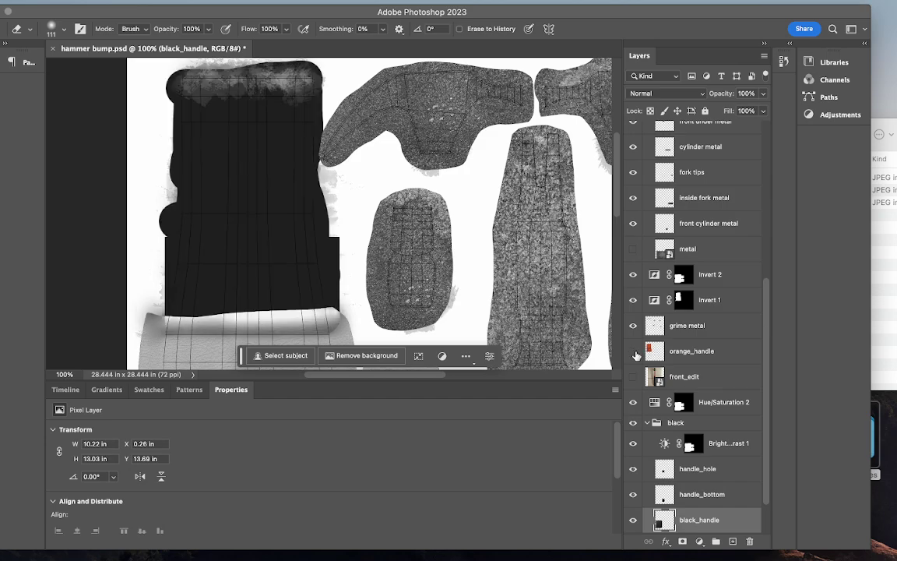
{"action": "left_click", "coordinate": [634, 352]}
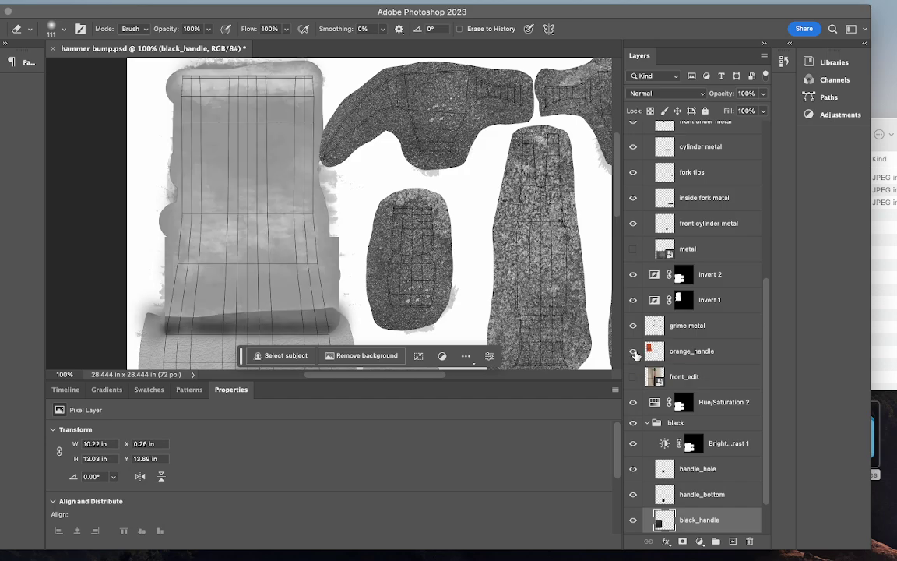
{"action": "left_click", "coordinate": [634, 352]}
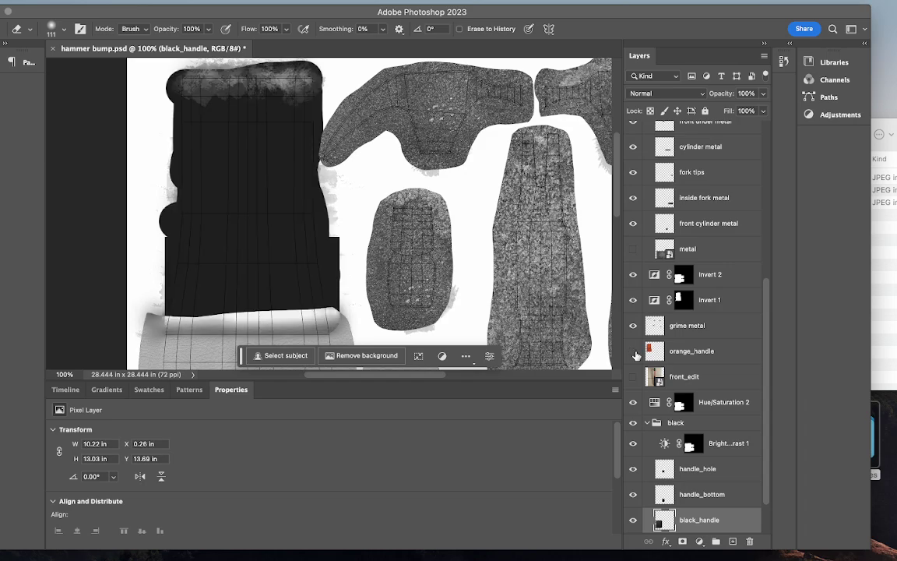
{"action": "left_click", "coordinate": [634, 352]}
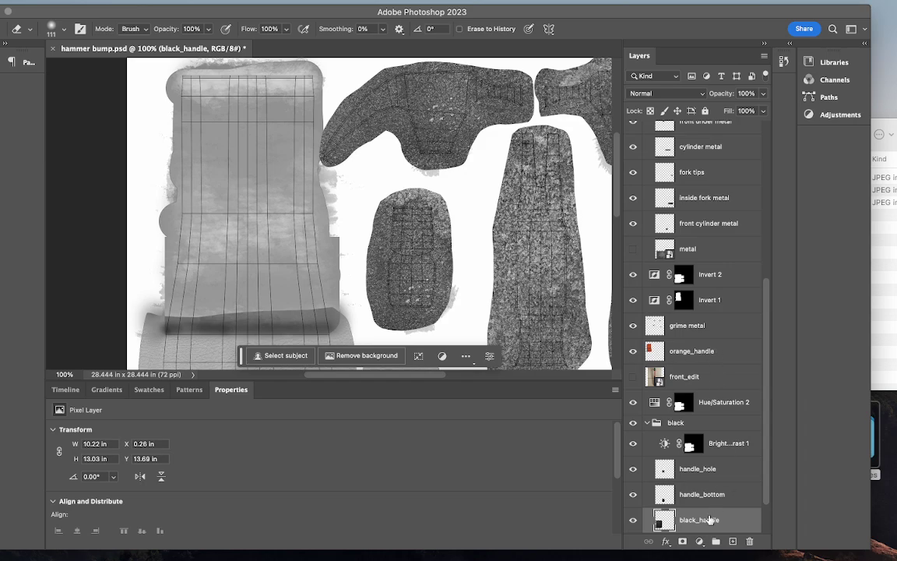
Step: Select a strip across the handle joint with the Rectangular Marquee and erase the dark overlap band on the Invert 2 mask
{"action": "mouse_move", "coordinate": [179, 14]}
{"action": "left_mouse_down"}
{"action": "mouse_move", "coordinate": [249, 14]}
{"action": "mouse_move", "coordinate": [205, 10]}
{"action": "left_mouse_up"}
{"action": "left_click", "coordinate": [10, 80]}
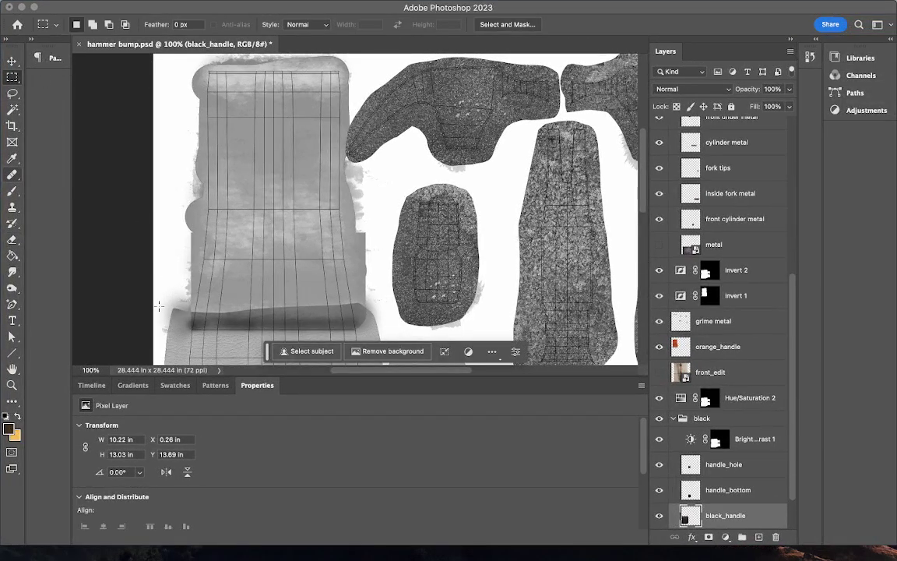
{"action": "mouse_move", "coordinate": [159, 307]}
{"action": "left_mouse_down"}
{"action": "mouse_move", "coordinate": [252, 335]}
{"action": "mouse_move", "coordinate": [381, 330]}
{"action": "left_mouse_up"}
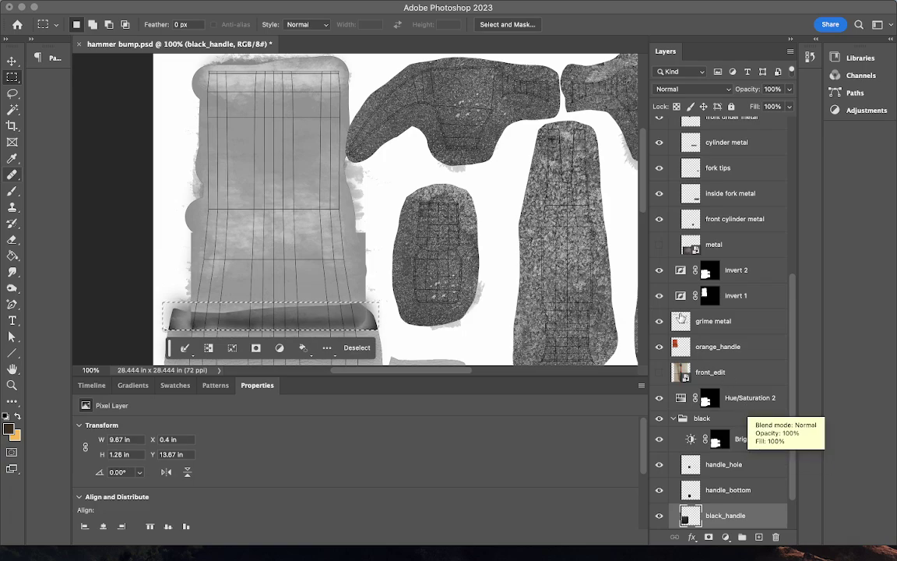
{"action": "left_click", "coordinate": [732, 273]}
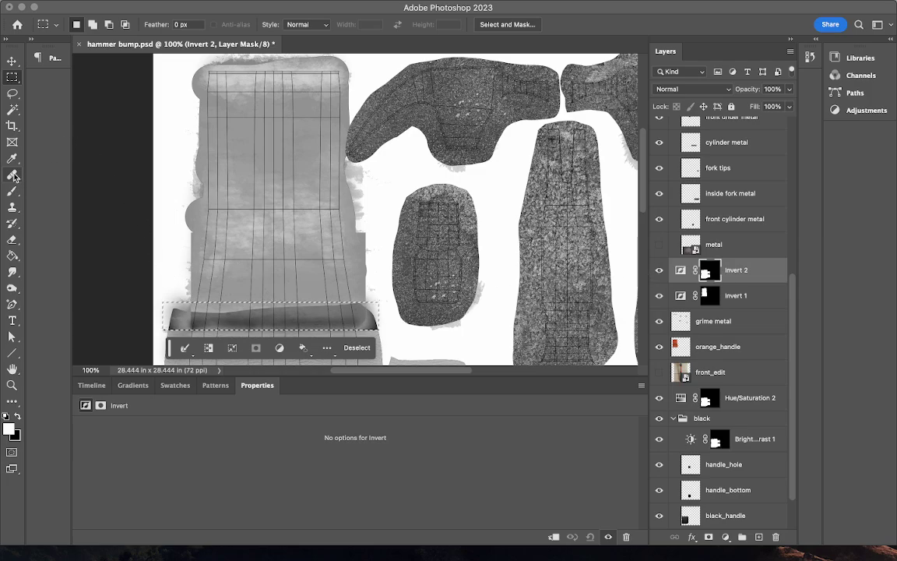
{"action": "left_click", "coordinate": [11, 238]}
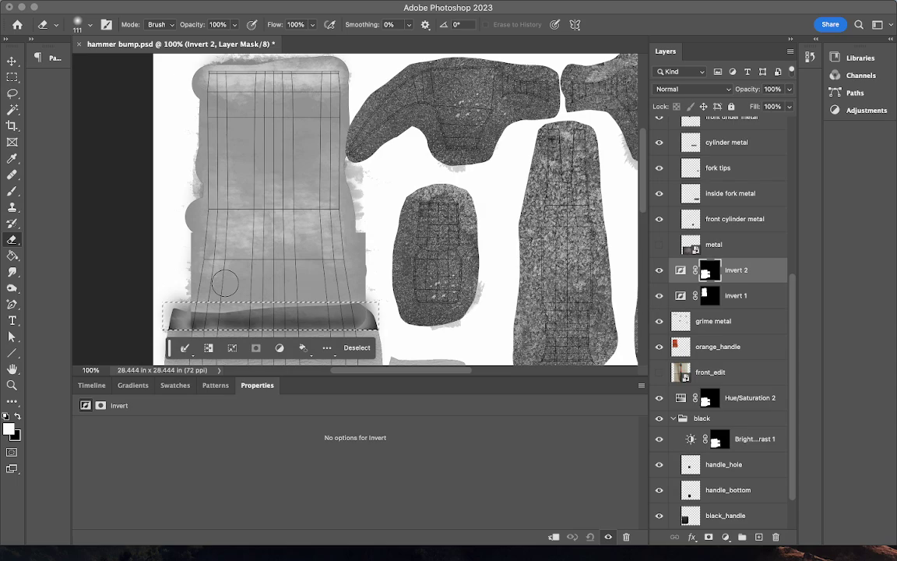
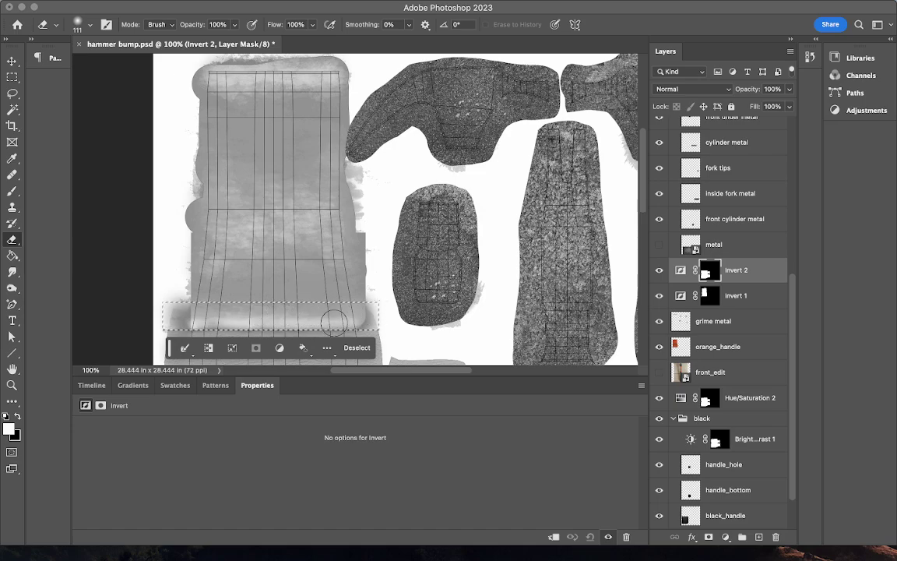
Step: Target the Invert 1 mask and marquee the strip of the black handle just below the joint
{"action": "left_click", "coordinate": [734, 300]}
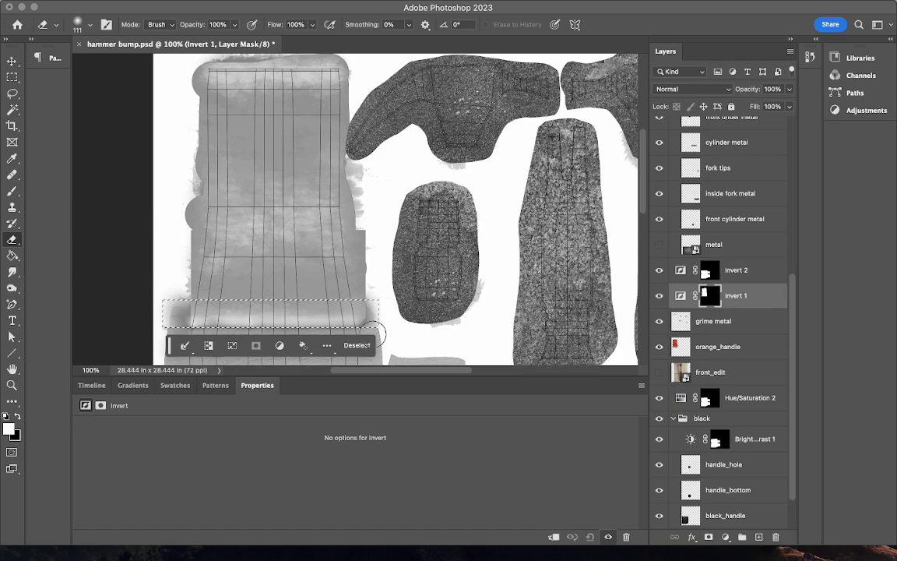
{"action": "scroll", "coordinate": [351, 295], "scroll_direction": "down", "scroll_amount": 2}
{"action": "scroll", "coordinate": [297, 324], "scroll_direction": "down", "scroll_amount": 3}
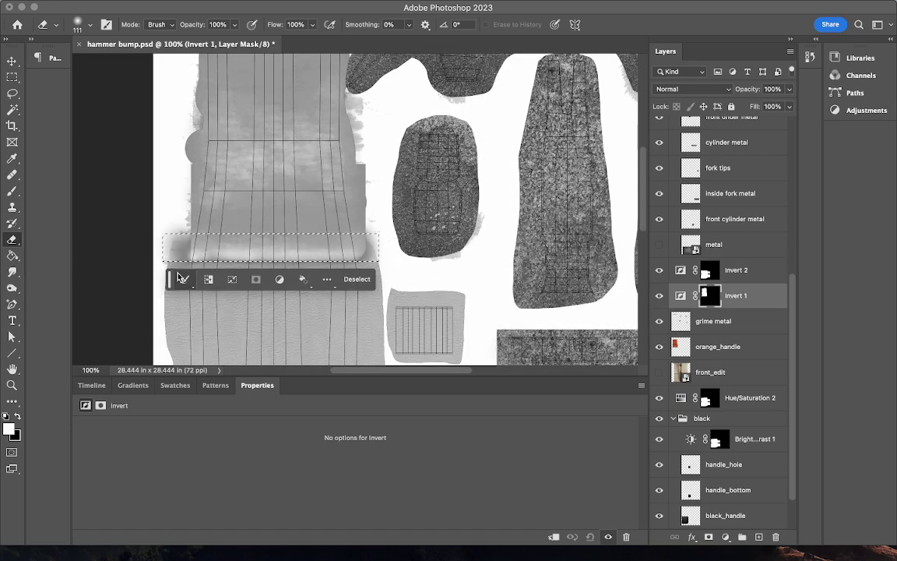
{"action": "left_click", "coordinate": [12, 77]}
{"action": "left_click_drag", "start_coordinate": [177, 312], "coordinate": [377, 264]}
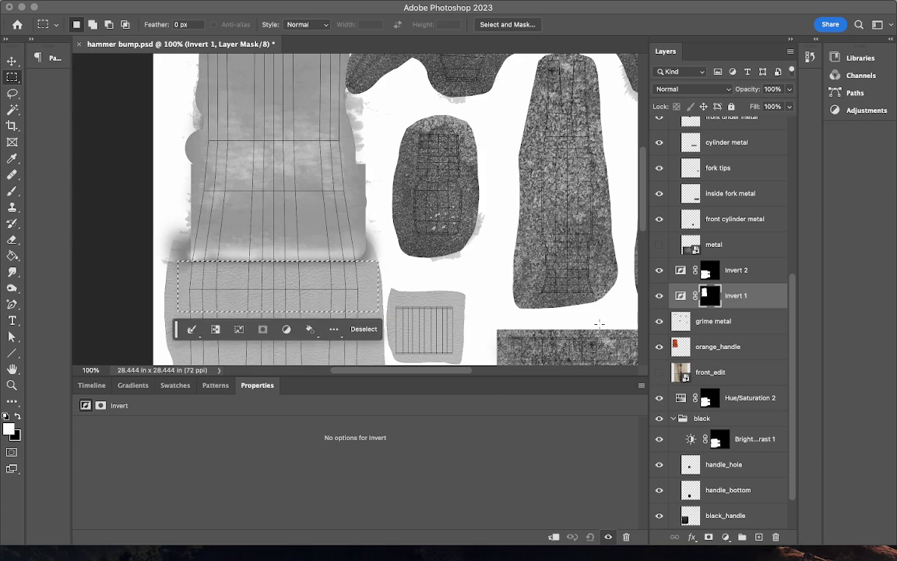
{"action": "scroll", "coordinate": [601, 327], "scroll_direction": "up", "scroll_amount": 4}
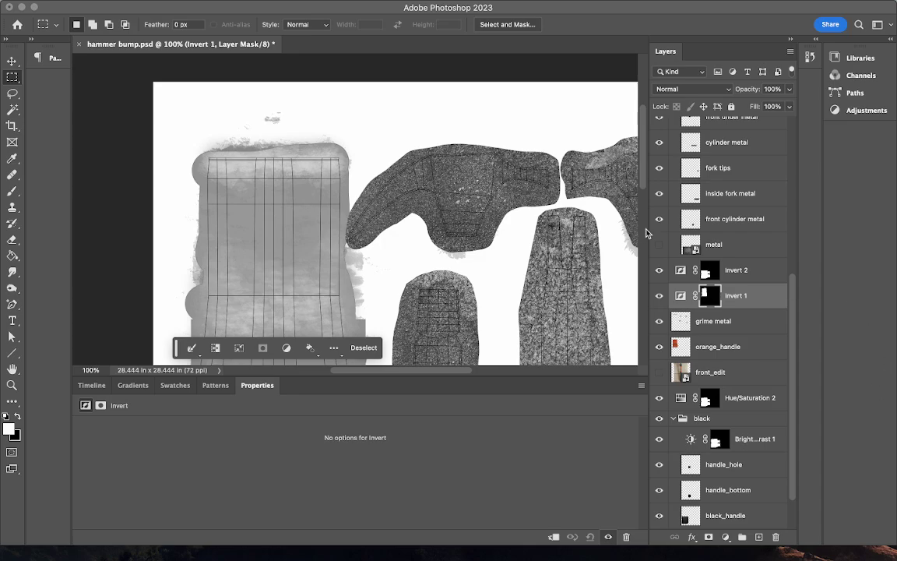
{"action": "left_click", "coordinate": [685, 244]}
{"action": "scroll", "coordinate": [698, 230], "scroll_direction": "up", "scroll_amount": 1}
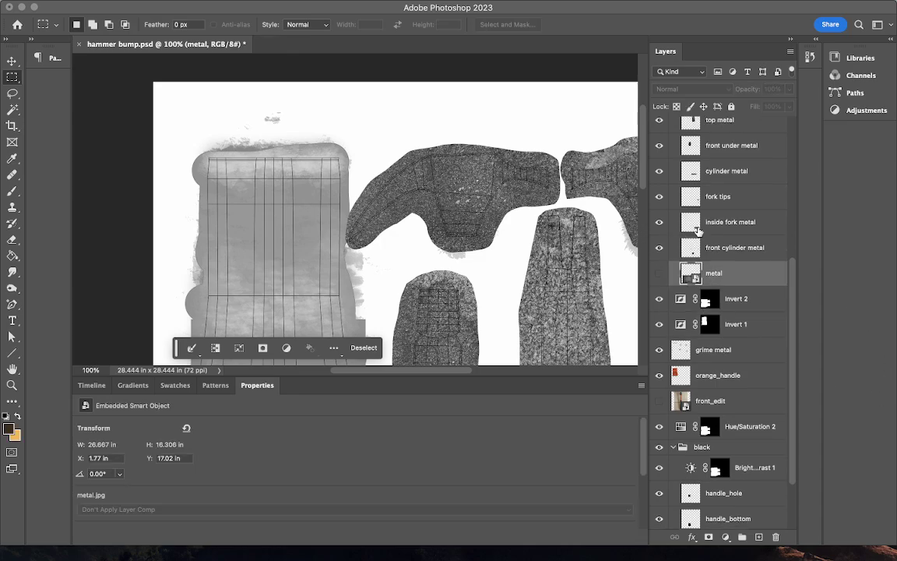
{"action": "left_click", "coordinate": [690, 249]}
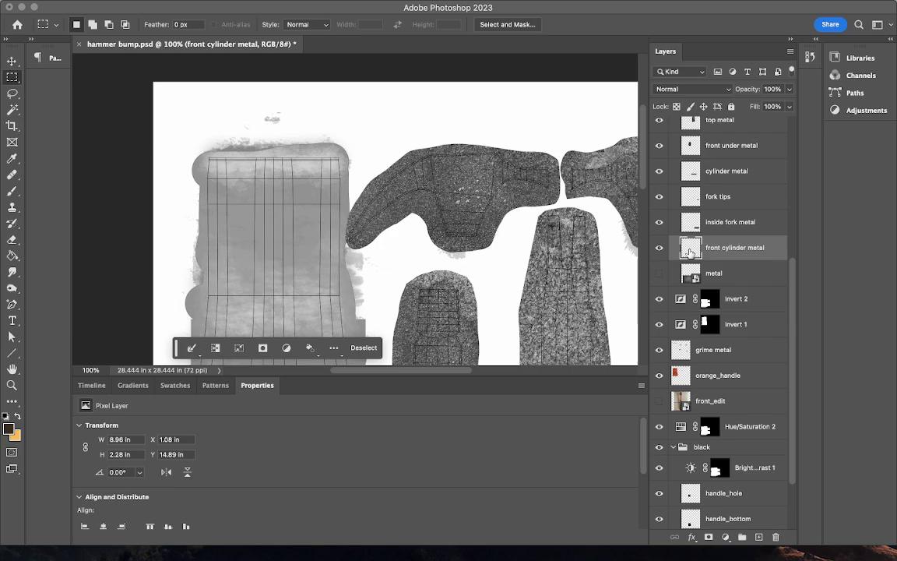
{"action": "left_click", "coordinate": [691, 197], "text": "super"}
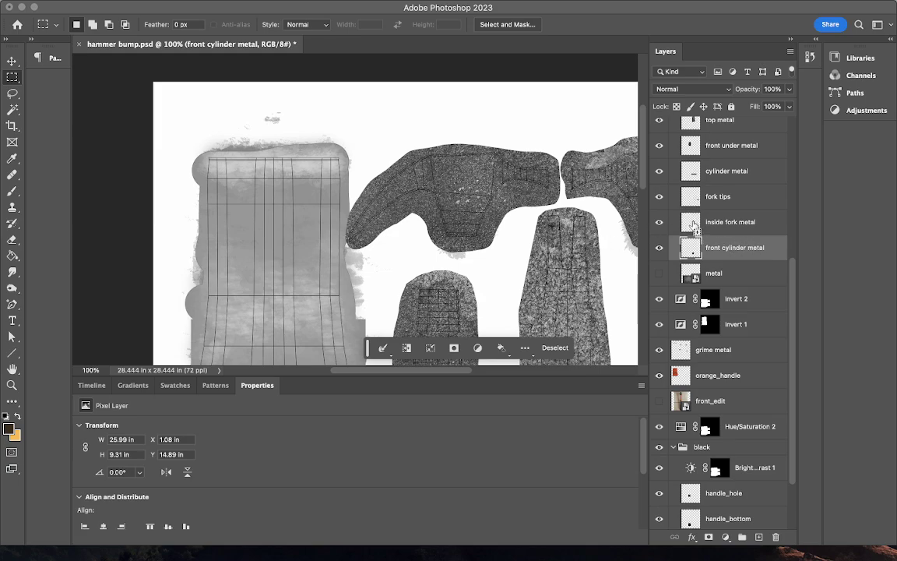
{"action": "left_click", "coordinate": [11, 66]}
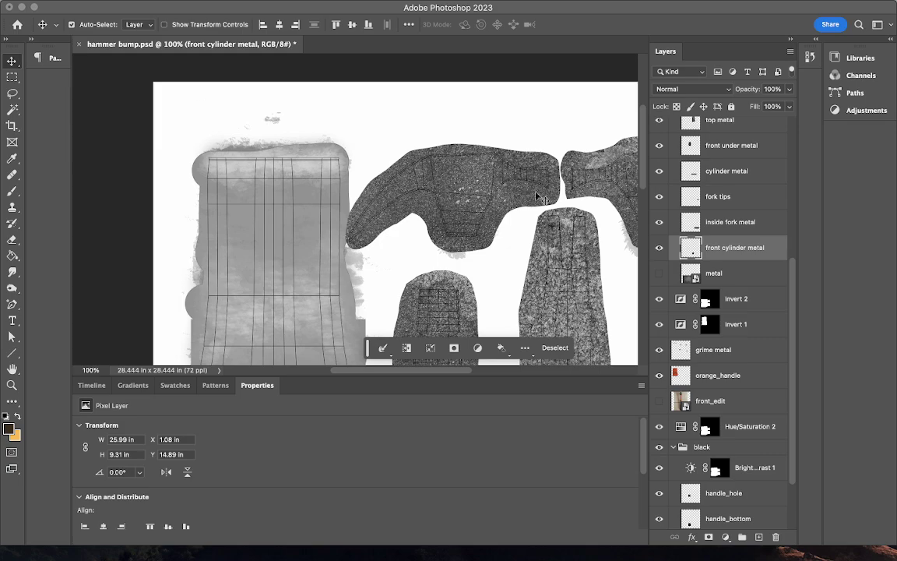
Step: Load the areas of the metal layers from front cylinder metal up to right side metal as one combined selection
{"action": "left_click", "coordinate": [691, 250], "text": "super"}
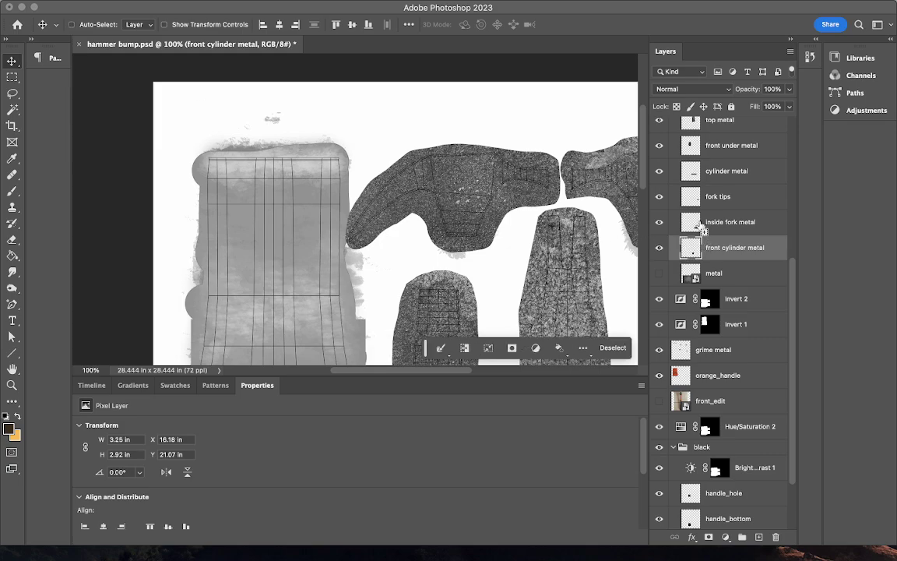
{"action": "left_click", "coordinate": [692, 167], "text": "super"}
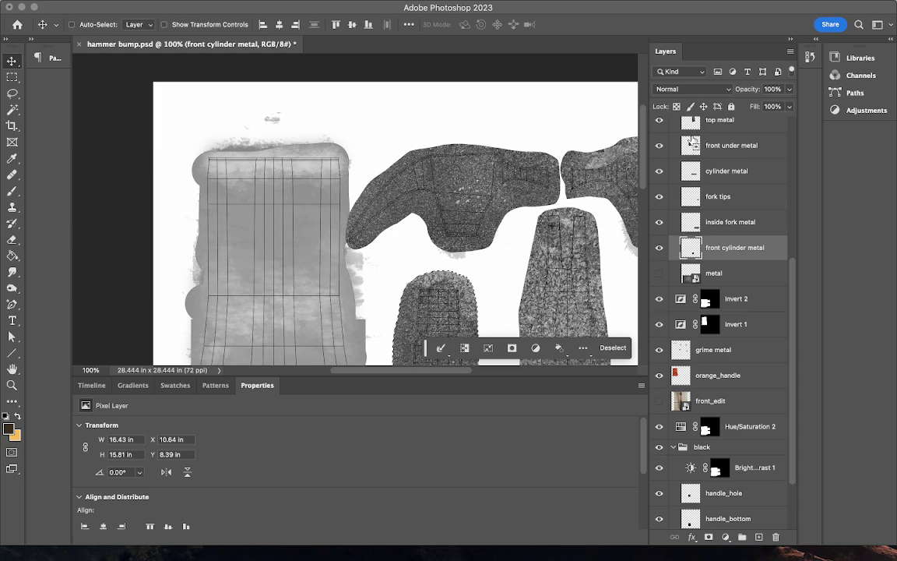
{"action": "left_click", "coordinate": [691, 129], "text": "super"}
{"action": "left_click", "coordinate": [693, 131], "text": "shift+super"}
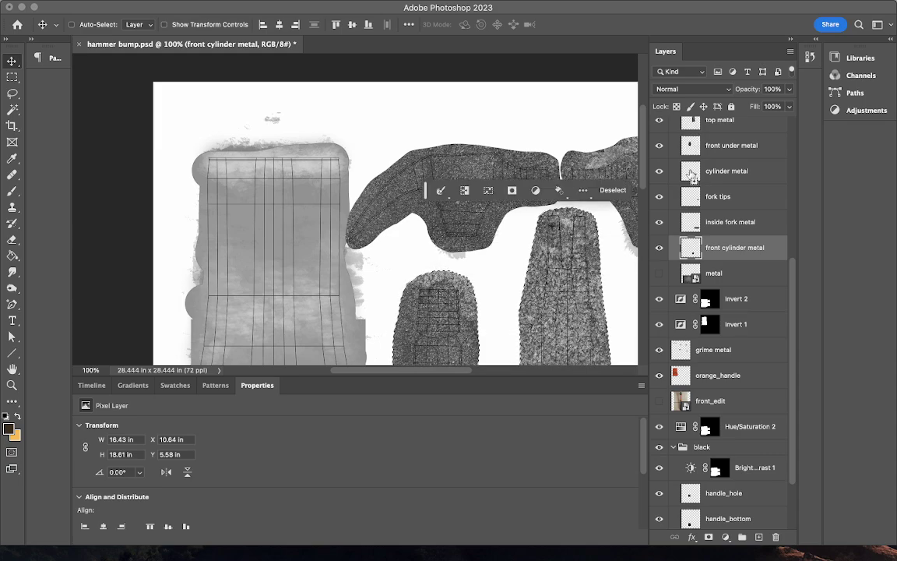
{"action": "left_click_drag", "start_coordinate": [796, 276], "coordinate": [796, 249]}
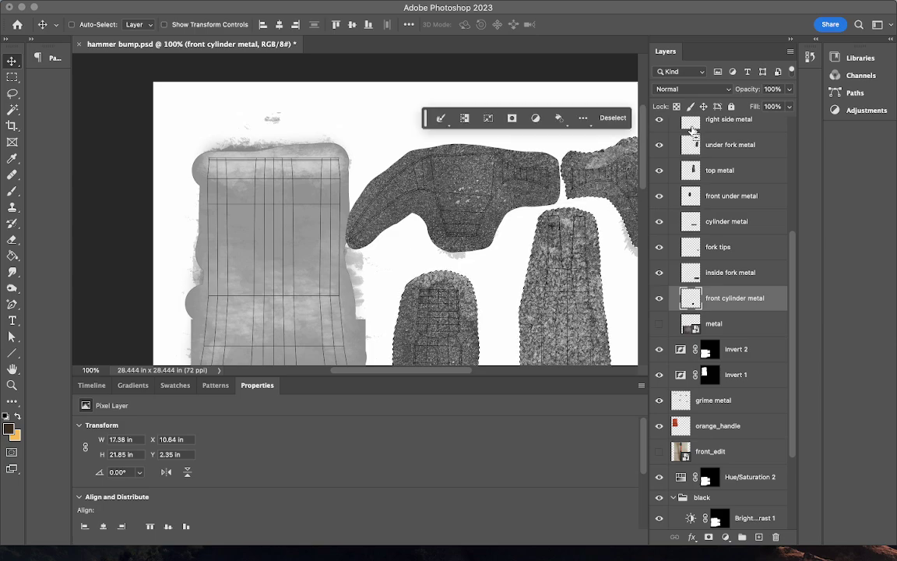
{"action": "left_click_drag", "start_coordinate": [565, 346], "coordinate": [559, 187]}
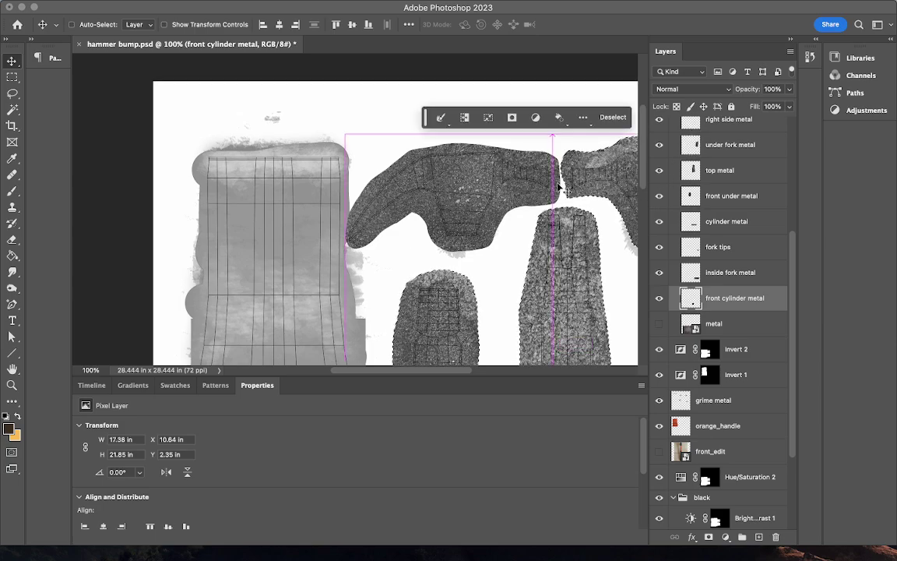
{"action": "key", "text": "super+minus"}
{"action": "key", "text": "super+minus"}
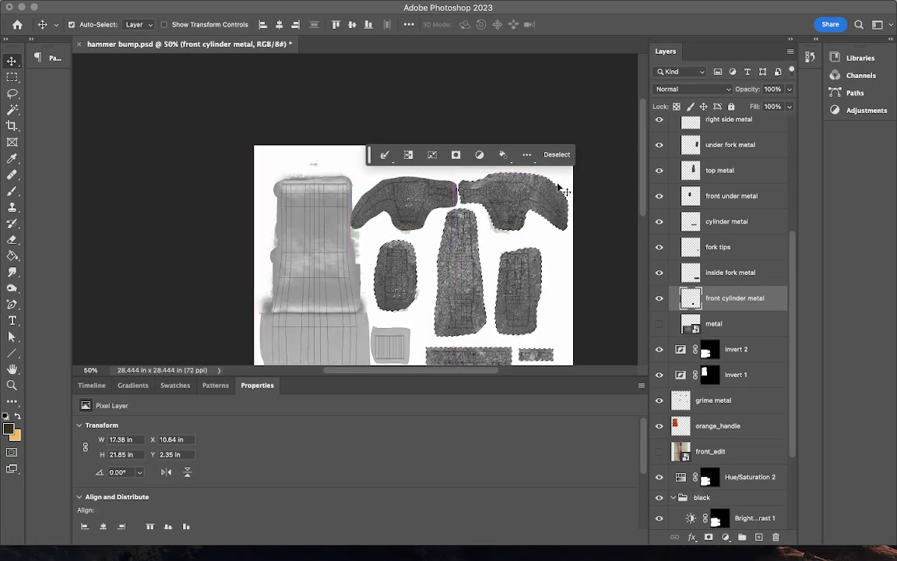
{"action": "scroll", "coordinate": [548, 212], "scroll_direction": "down", "scroll_amount": 5}
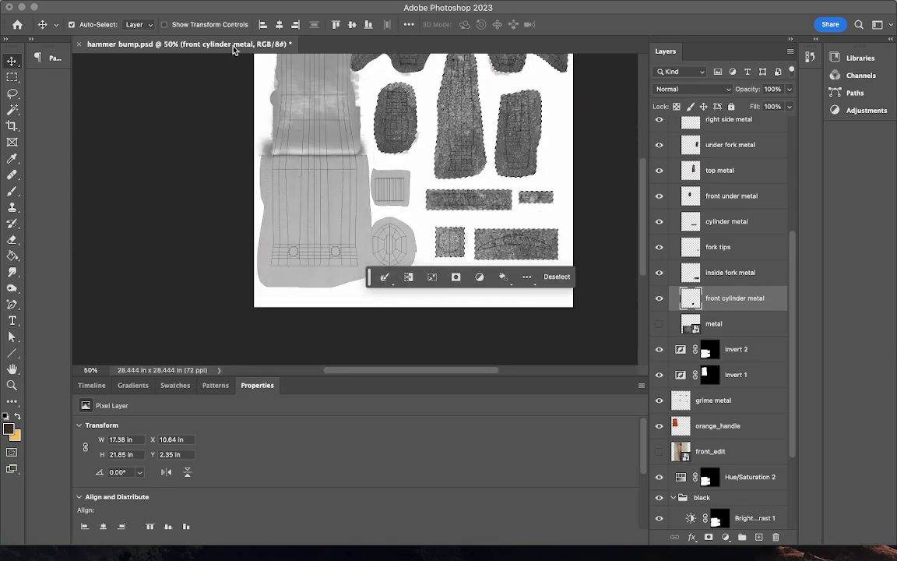
{"action": "left_click", "coordinate": [214, 7]}
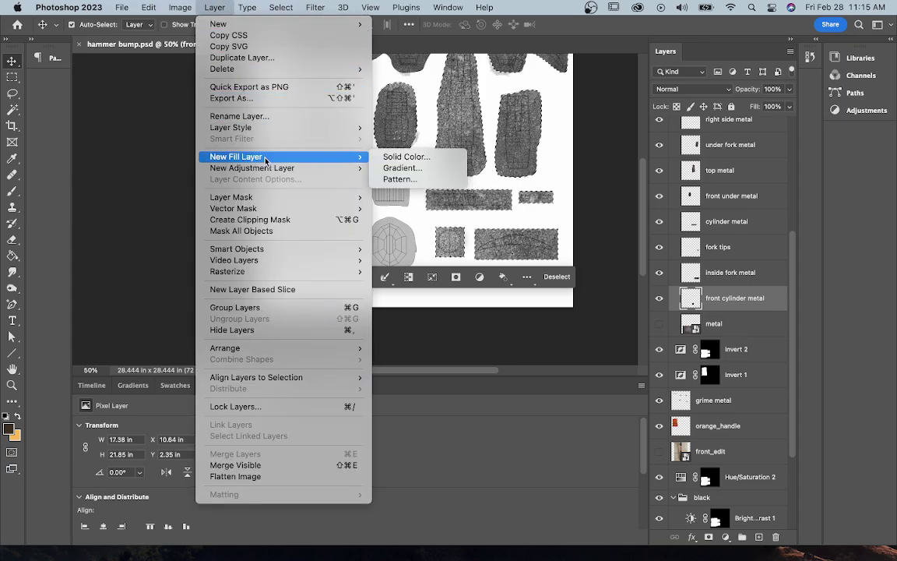
{"action": "mouse_move", "coordinate": [257, 168]}
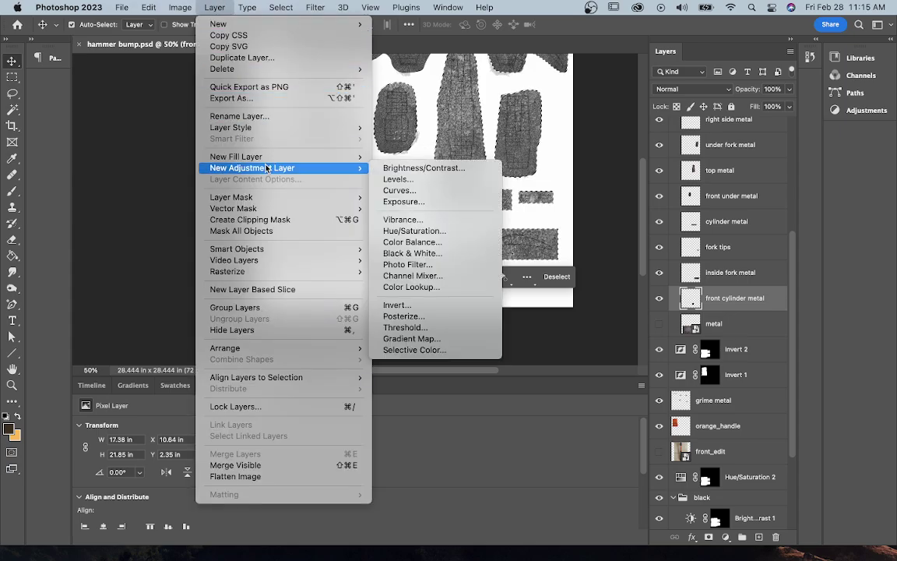
{"action": "left_click", "coordinate": [450, 304]}
{"action": "left_click", "coordinate": [772, 300]}
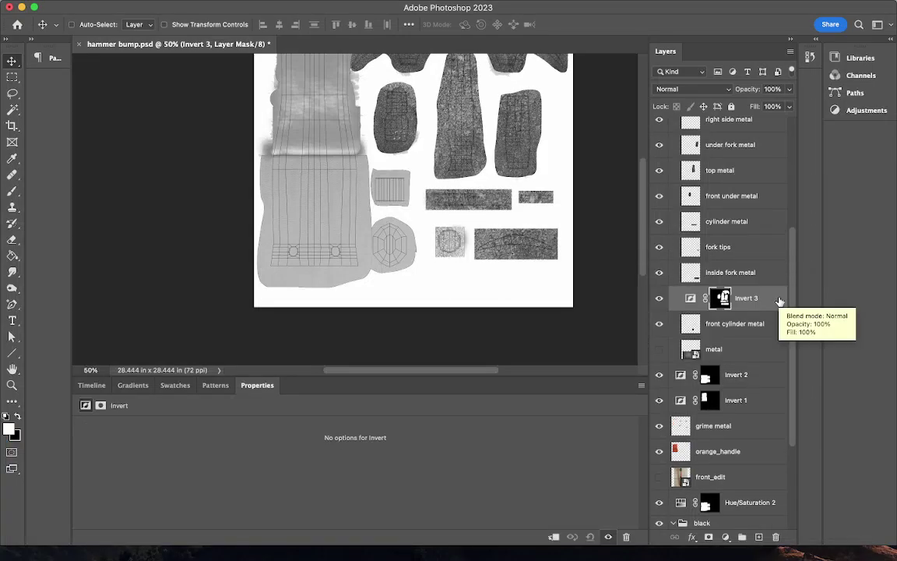
{"action": "key", "text": "super+z"}
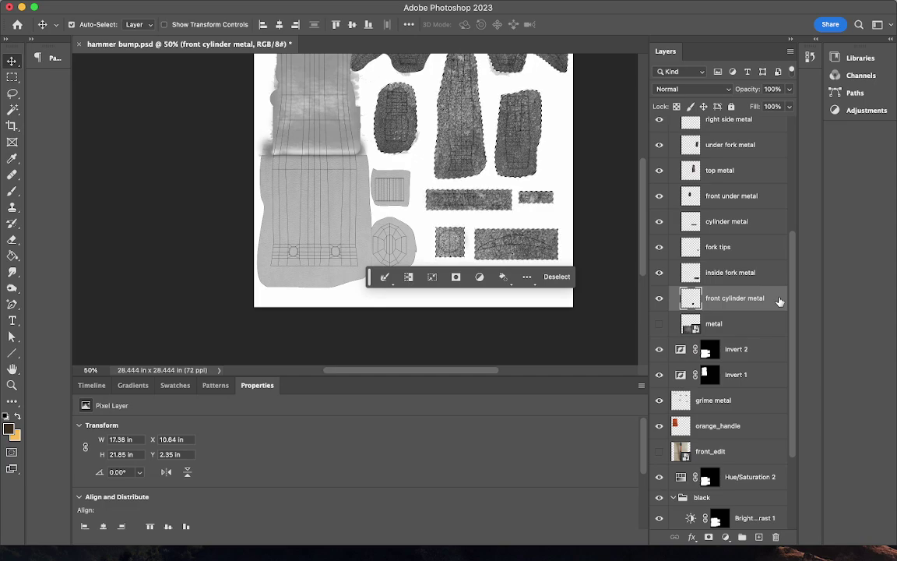
Step: Add an Invert adjustment layer above front cylinder metal, masked to the combined metal selection
{"action": "scroll", "coordinate": [740, 234], "scroll_direction": "up", "scroll_amount": 3}
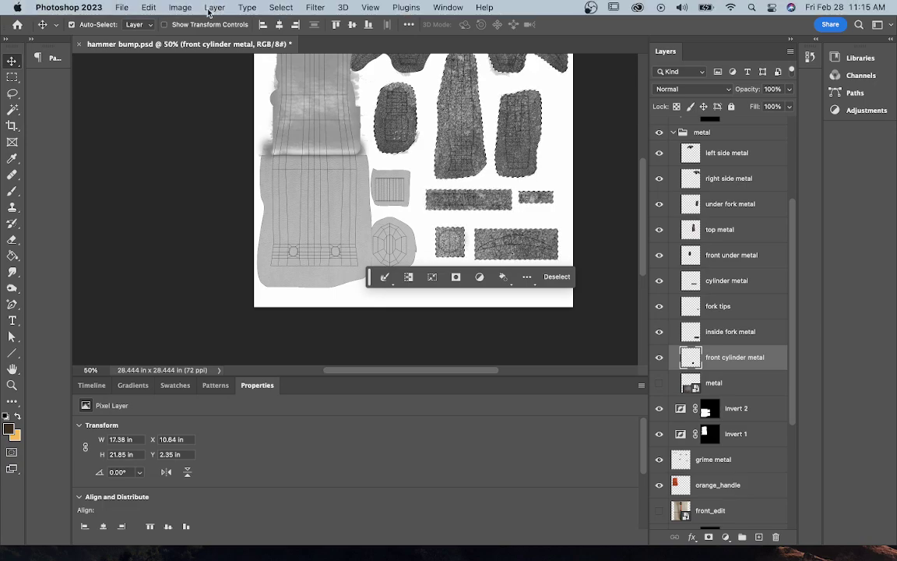
{"action": "left_click", "coordinate": [210, 10]}
{"action": "mouse_move", "coordinate": [288, 168]}
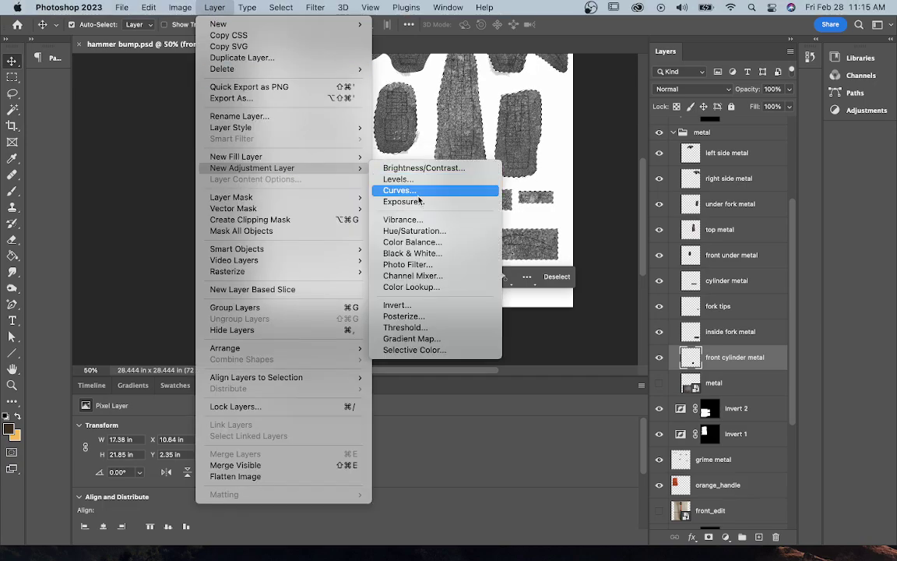
{"action": "left_click", "coordinate": [405, 305]}
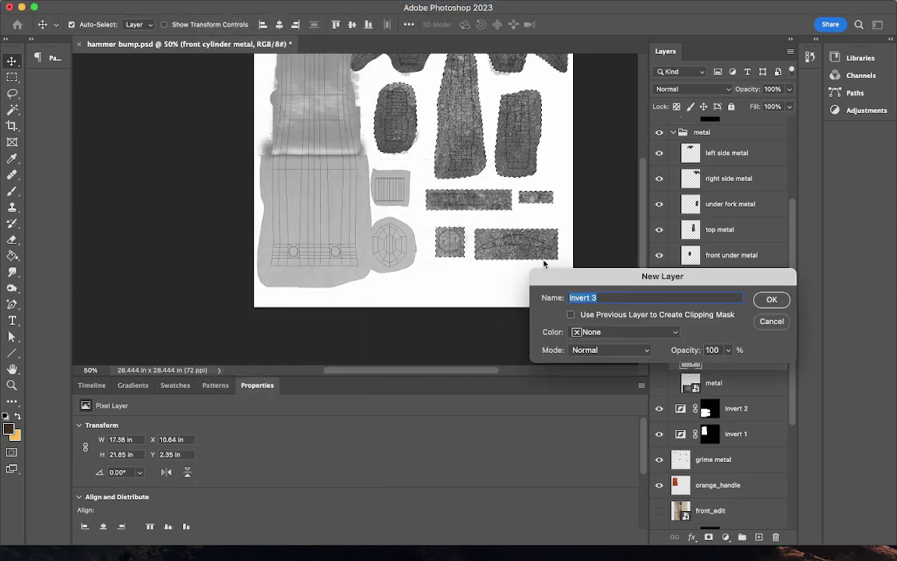
{"action": "left_click", "coordinate": [769, 299]}
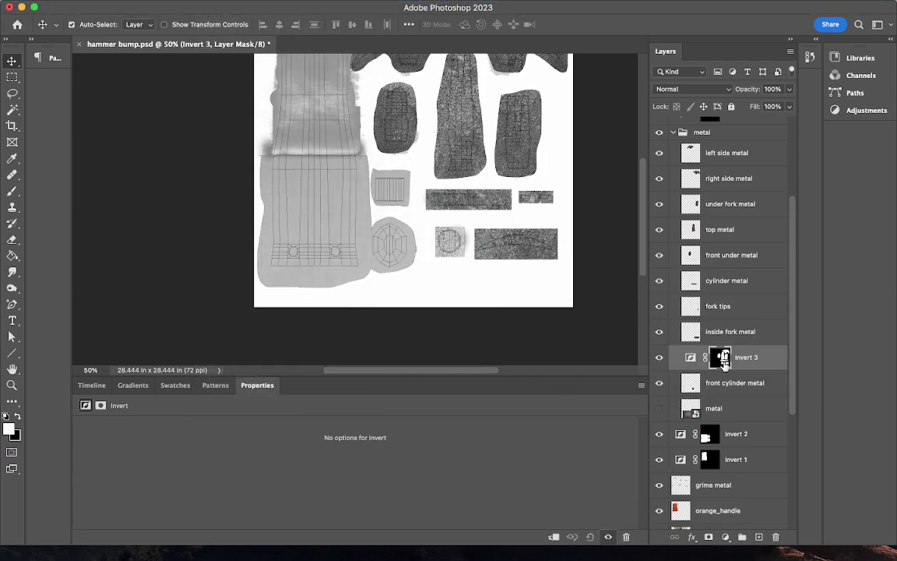
Step: Move the Invert 3 layer to the top of the metal group, above left side metal
{"action": "left_click_drag", "start_coordinate": [723, 362], "coordinate": [726, 204]}
{"action": "left_click_drag", "start_coordinate": [724, 145], "coordinate": [723, 150]}
{"action": "scroll", "coordinate": [450, 204], "scroll_direction": "up", "scroll_amount": 2}
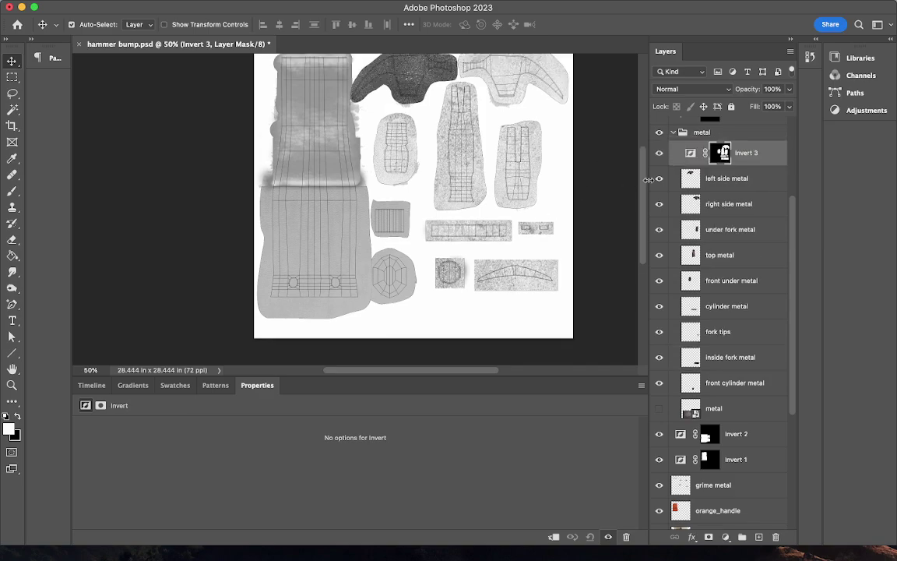
{"action": "scroll", "coordinate": [592, 168], "scroll_direction": "up", "scroll_amount": 3}
{"action": "scroll", "coordinate": [743, 256], "scroll_direction": "up", "scroll_amount": 1}
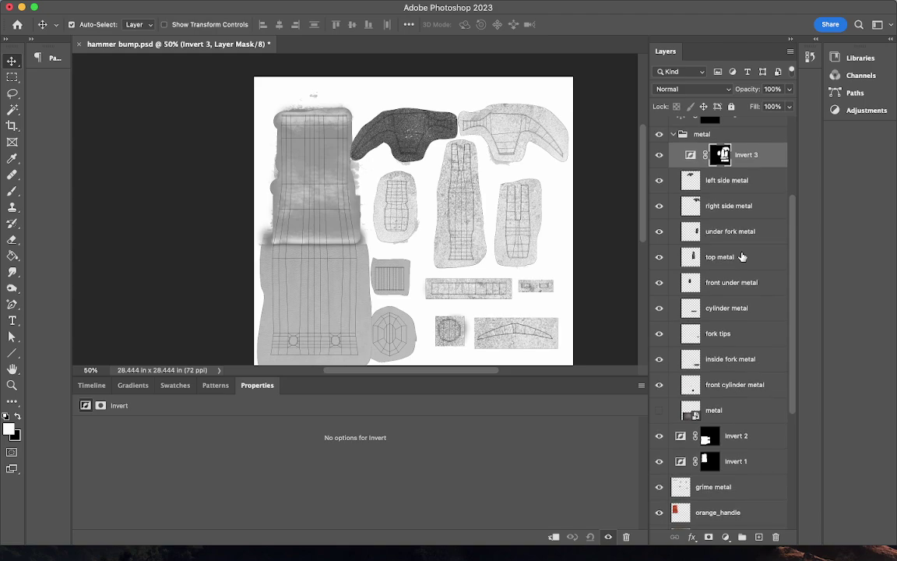
{"action": "scroll", "coordinate": [697, 189], "scroll_direction": "up", "scroll_amount": 3}
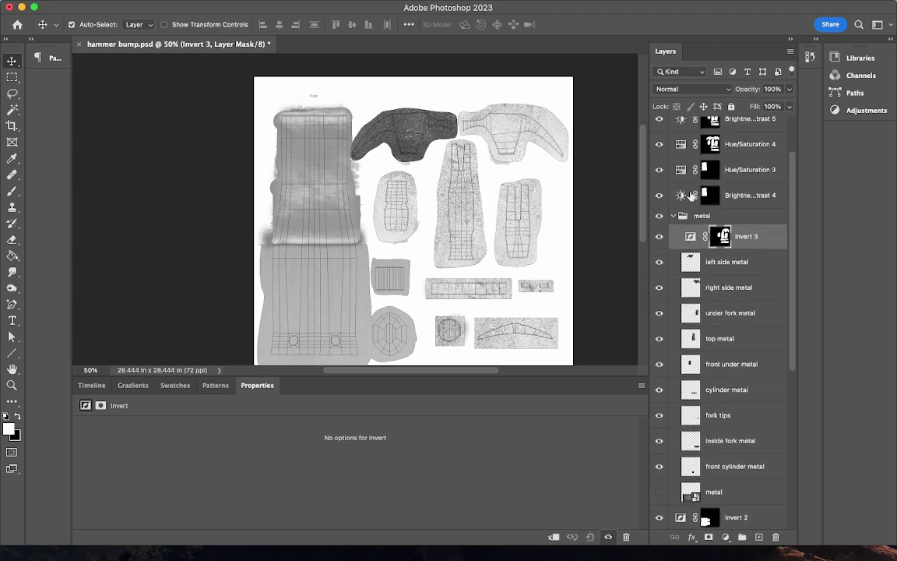
Step: Toggle the visibility of left side metal and try to replace another adjustment layer's mask with the Invert 3 mask
{"action": "mouse_move", "coordinate": [718, 242]}
{"action": "left_mouse_down"}
{"action": "mouse_move", "coordinate": [705, 211]}
{"action": "mouse_move", "coordinate": [724, 221]}
{"action": "mouse_move", "coordinate": [735, 207]}
{"action": "mouse_move", "coordinate": [721, 200]}
{"action": "mouse_move", "coordinate": [737, 202]}
{"action": "mouse_move", "coordinate": [725, 232]}
{"action": "mouse_move", "coordinate": [732, 220]}
{"action": "mouse_move", "coordinate": [745, 285]}
{"action": "mouse_move", "coordinate": [736, 242]}
{"action": "mouse_move", "coordinate": [740, 222]}
{"action": "mouse_move", "coordinate": [749, 226]}
{"action": "mouse_move", "coordinate": [715, 212]}
{"action": "mouse_move", "coordinate": [715, 237]}
{"action": "mouse_move", "coordinate": [715, 216]}
{"action": "mouse_move", "coordinate": [726, 224]}
{"action": "mouse_move", "coordinate": [710, 248]}
{"action": "left_mouse_up"}
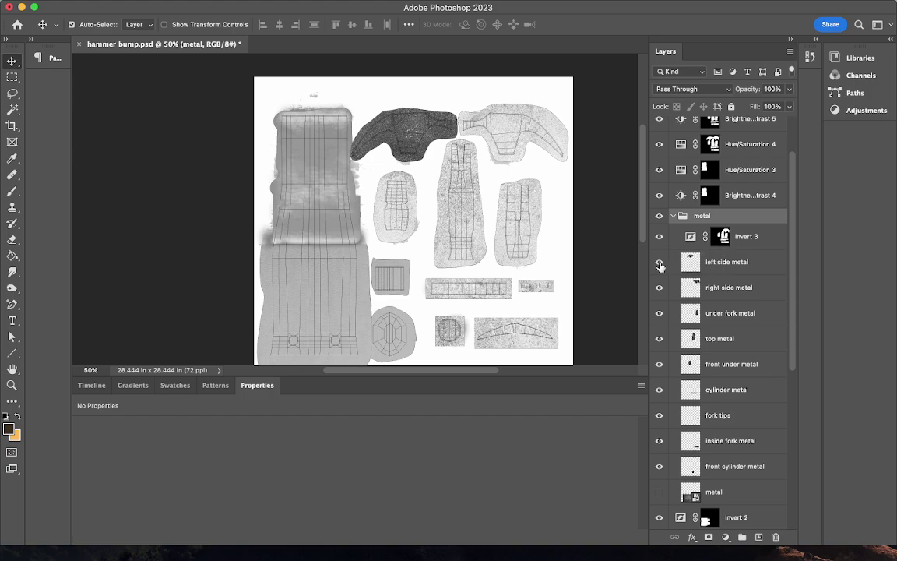
{"action": "left_click", "coordinate": [659, 265]}
{"action": "left_click", "coordinate": [660, 266]}
{"action": "left_click_drag", "start_coordinate": [726, 236], "coordinate": [692, 168]}
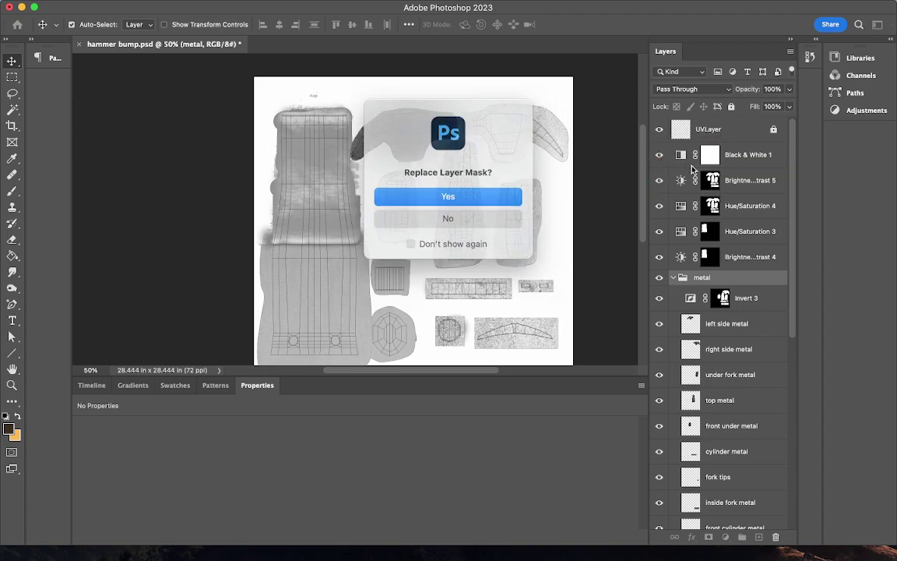
{"action": "left_click", "coordinate": [456, 197]}
{"action": "key", "text": "super+z"}
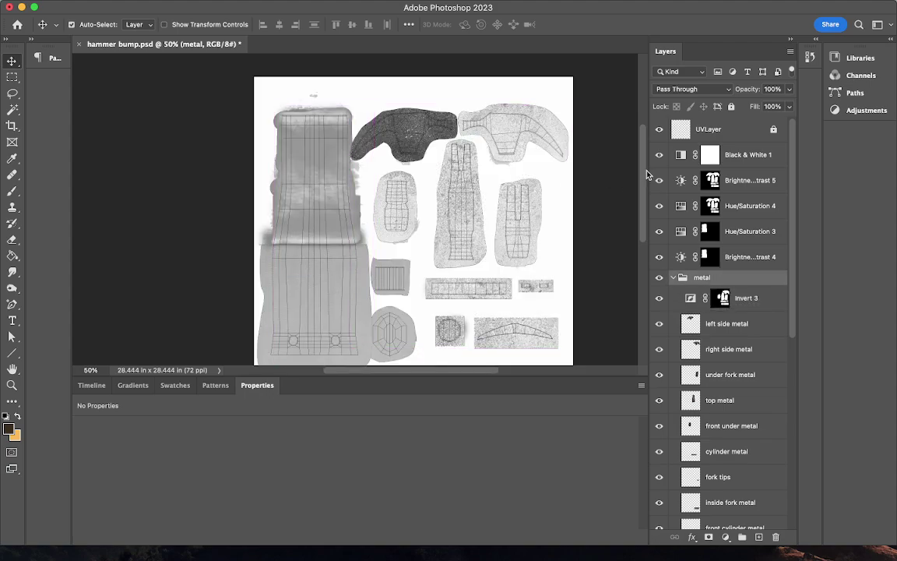
Step: Move the Invert 3 layer out of the metal group to just above Black & White 1 and delete it
{"action": "left_click", "coordinate": [724, 296]}
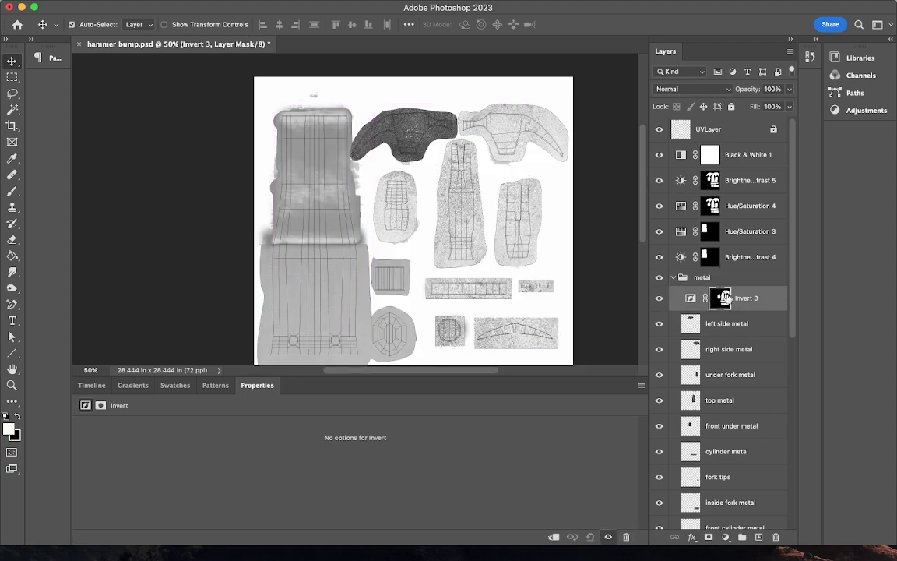
{"action": "right_click", "coordinate": [723, 296]}
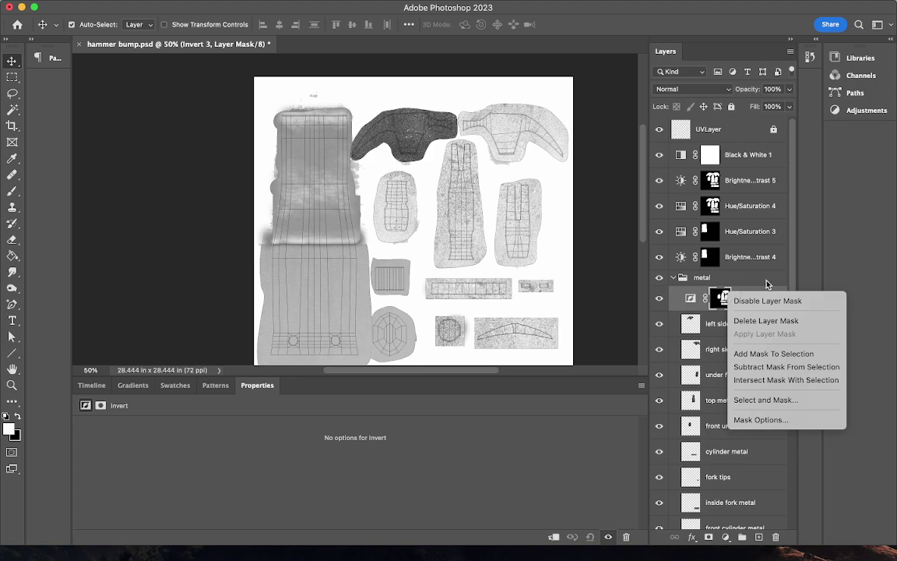
{"action": "left_click", "coordinate": [786, 211]}
{"action": "left_click_drag", "start_coordinate": [760, 289], "coordinate": [742, 149]}
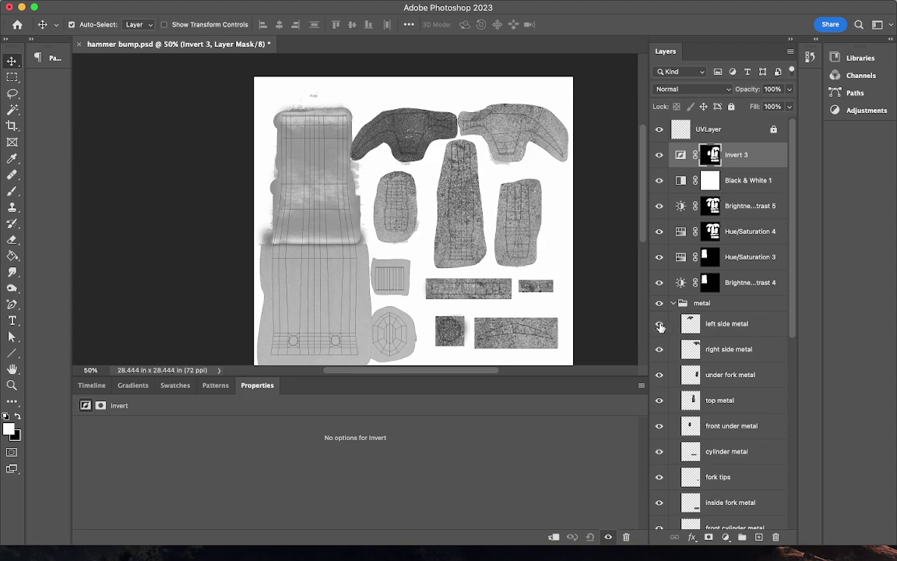
{"action": "left_click", "coordinate": [740, 155]}
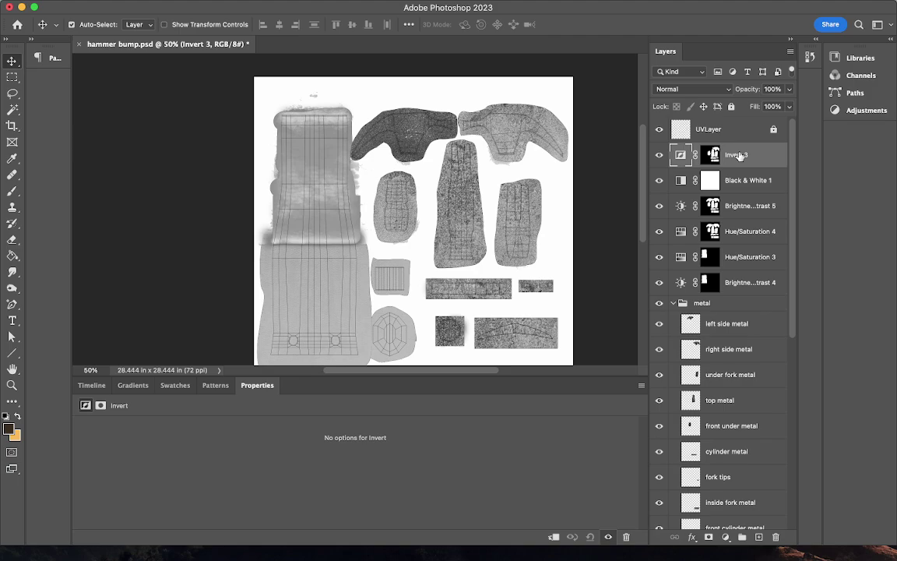
{"action": "key", "text": "Delete"}
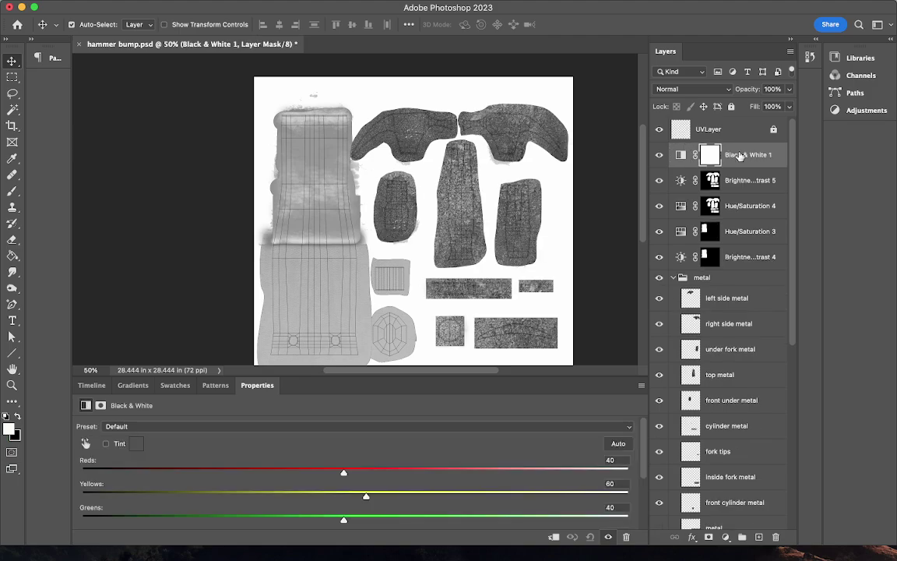
Step: Load the areas of all metal layers from left side metal down to front cylinder metal as one combined selection
{"action": "left_click", "coordinate": [691, 300]}
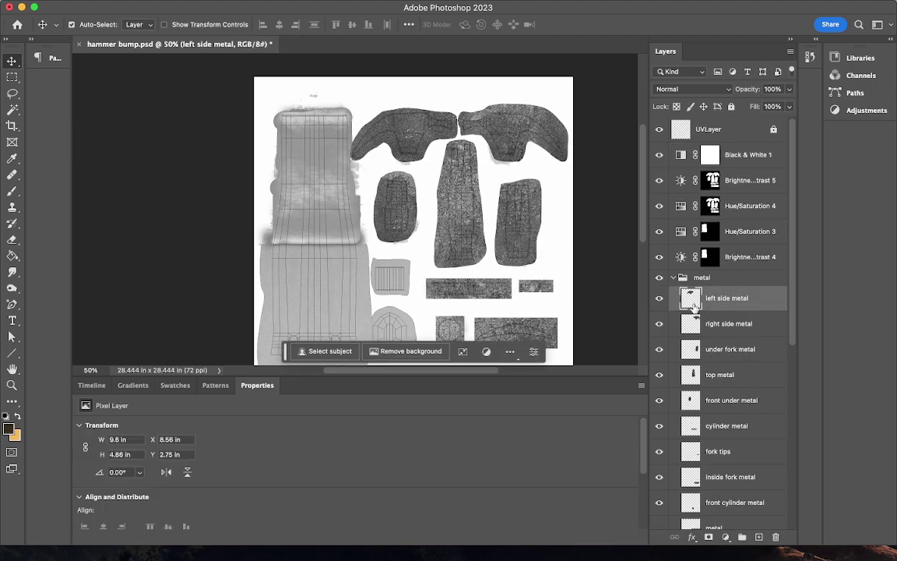
{"action": "key", "text": "super"}
{"action": "left_click", "coordinate": [691, 296], "text": "super"}
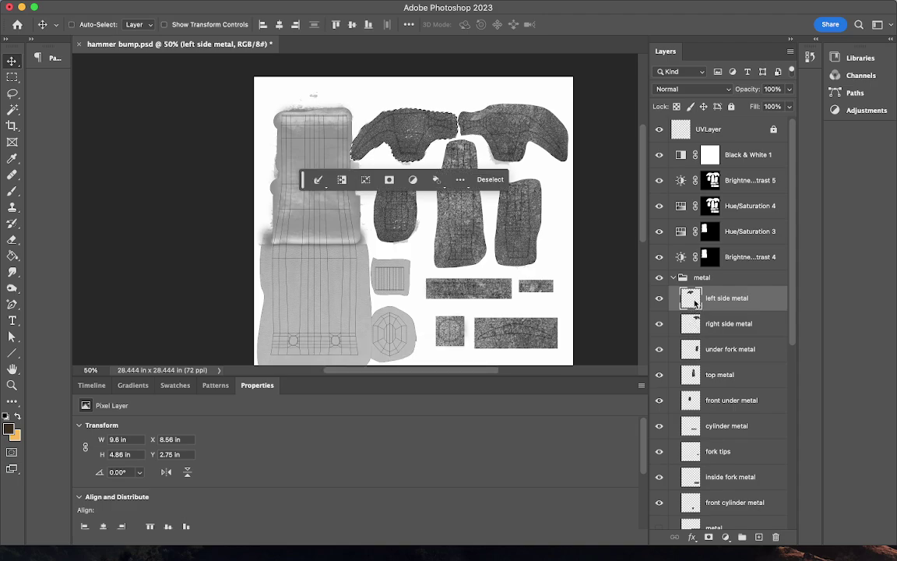
{"action": "left_click", "coordinate": [692, 355], "text": "shift+super"}
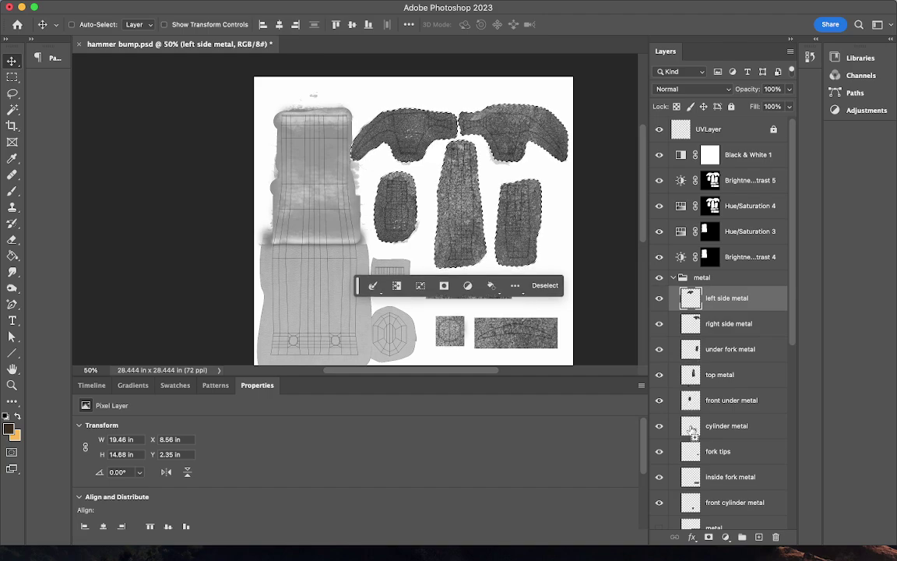
{"action": "left_click", "coordinate": [691, 402], "text": "shift+super"}
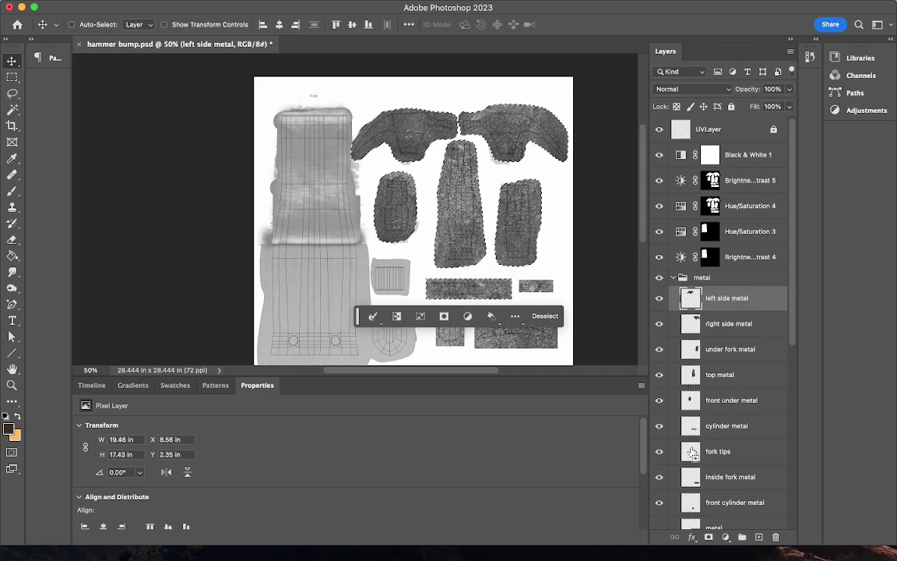
{"action": "left_click", "coordinate": [689, 503], "text": "shift+super"}
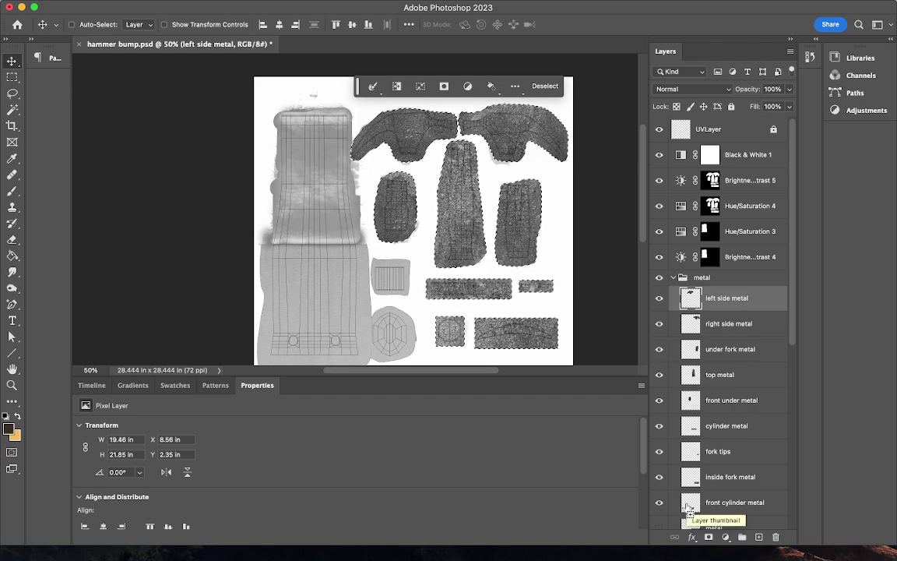
{"action": "scroll", "coordinate": [580, 302], "scroll_direction": "left", "scroll_amount": 2}
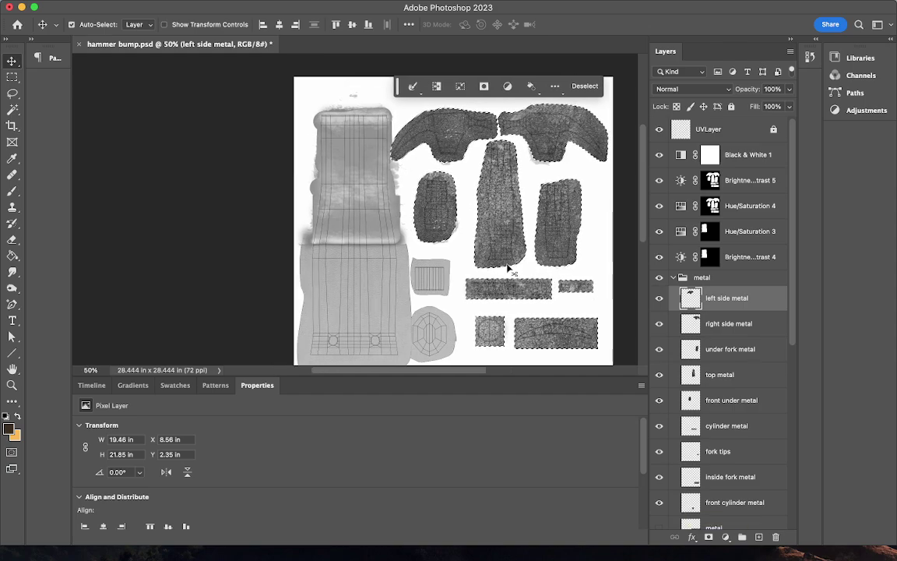
Step: Add an Invert adjustment layer masked to the metal selection and place it directly beneath UVLayer, above Black & White 1
{"action": "left_click", "coordinate": [265, 98], "text": "super"}
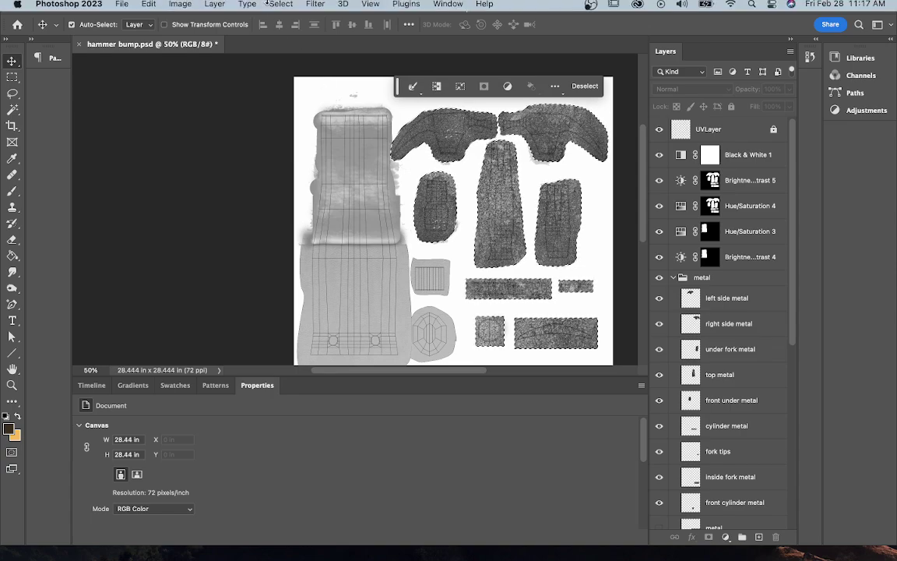
{"action": "left_click", "coordinate": [215, 7]}
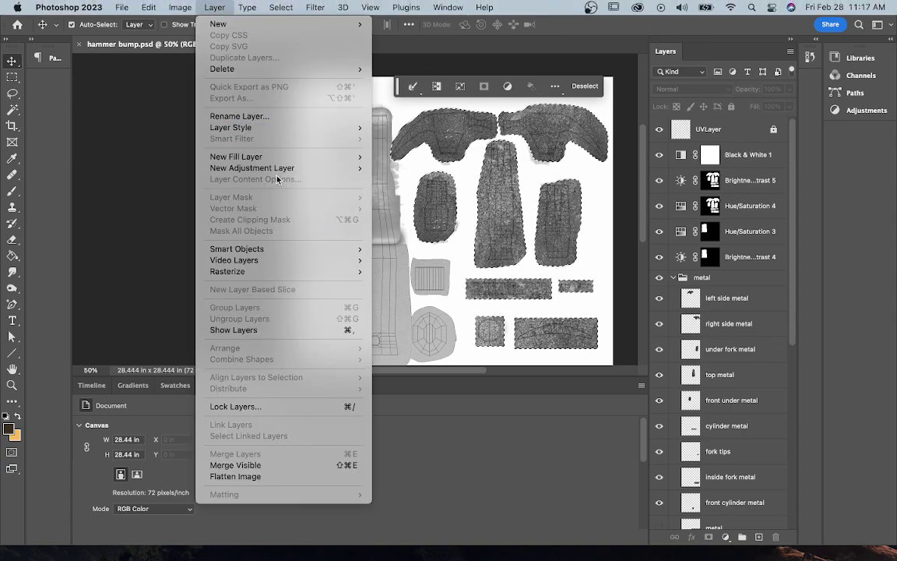
{"action": "mouse_move", "coordinate": [306, 168]}
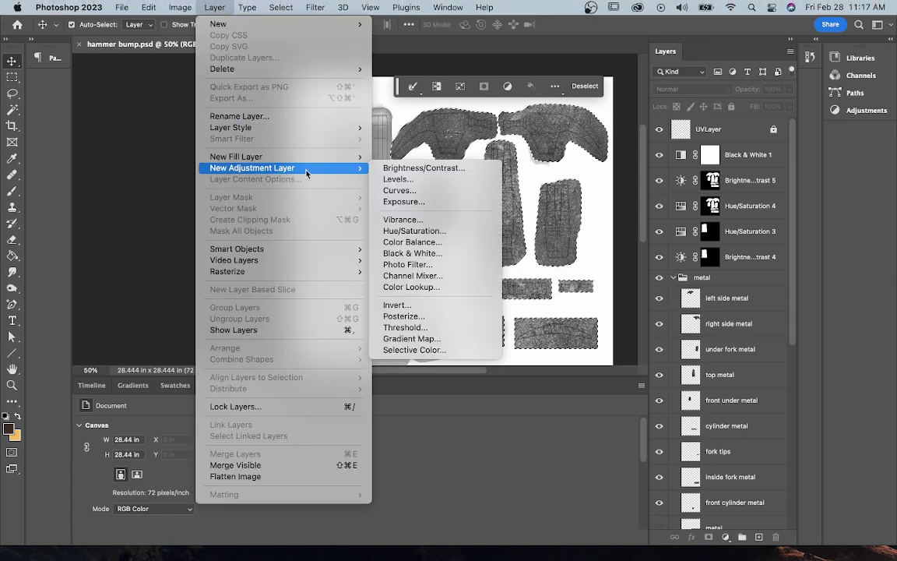
{"action": "left_click", "coordinate": [422, 310]}
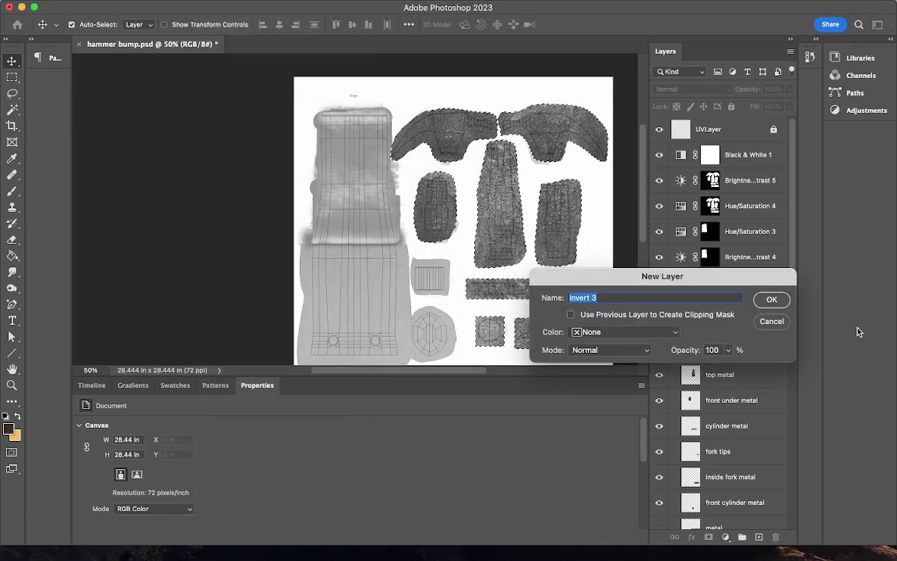
{"action": "left_click", "coordinate": [770, 300]}
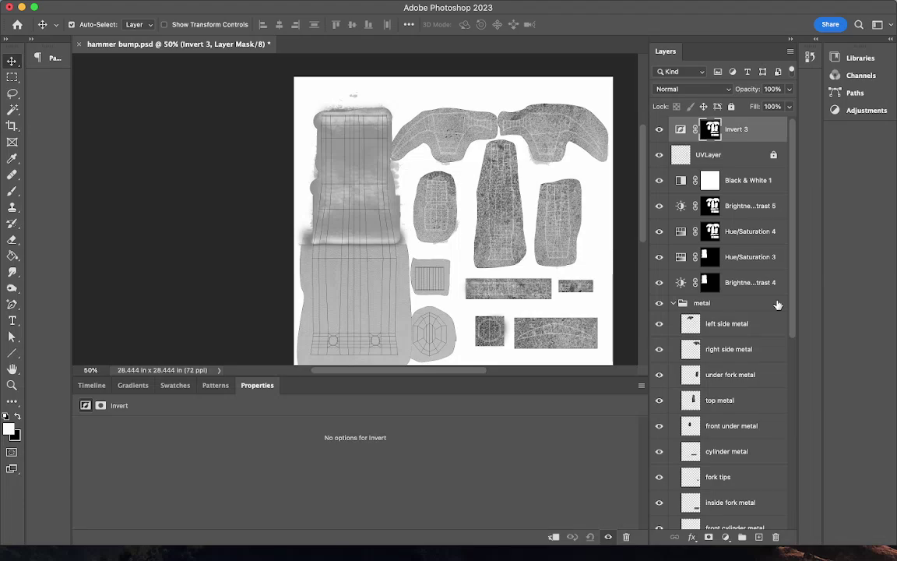
{"action": "mouse_move", "coordinate": [712, 129]}
{"action": "left_mouse_down"}
{"action": "mouse_move", "coordinate": [710, 204]}
{"action": "mouse_move", "coordinate": [713, 125]}
{"action": "left_mouse_up"}
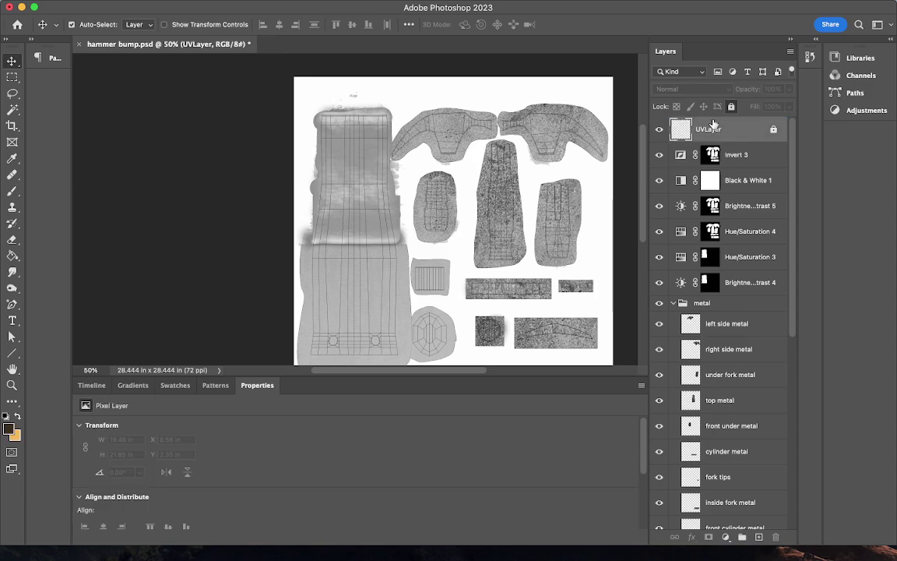
Step: Add a Brightness/Contrast adjustment layer above Invert 3, masked to the same metal areas, and set its contrast to -41
{"action": "scroll", "coordinate": [599, 244], "scroll_direction": "down", "scroll_amount": 1}
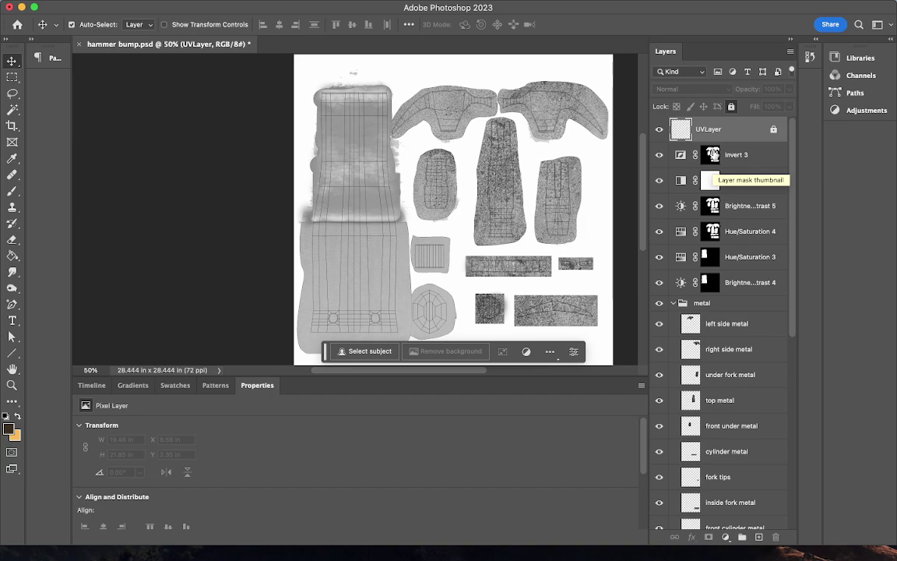
{"action": "left_click", "coordinate": [714, 155]}
{"action": "left_click", "coordinate": [714, 155], "text": "super"}
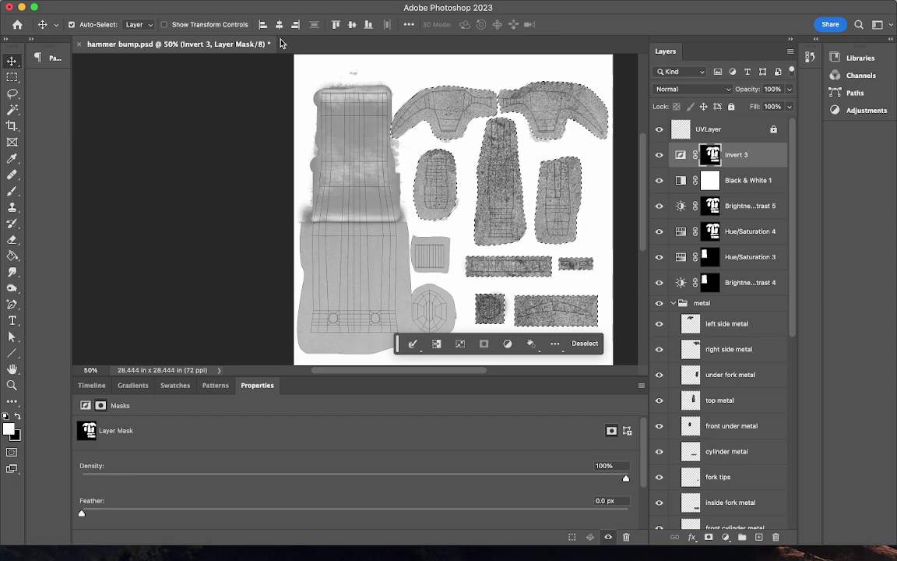
{"action": "mouse_move", "coordinate": [241, 7]}
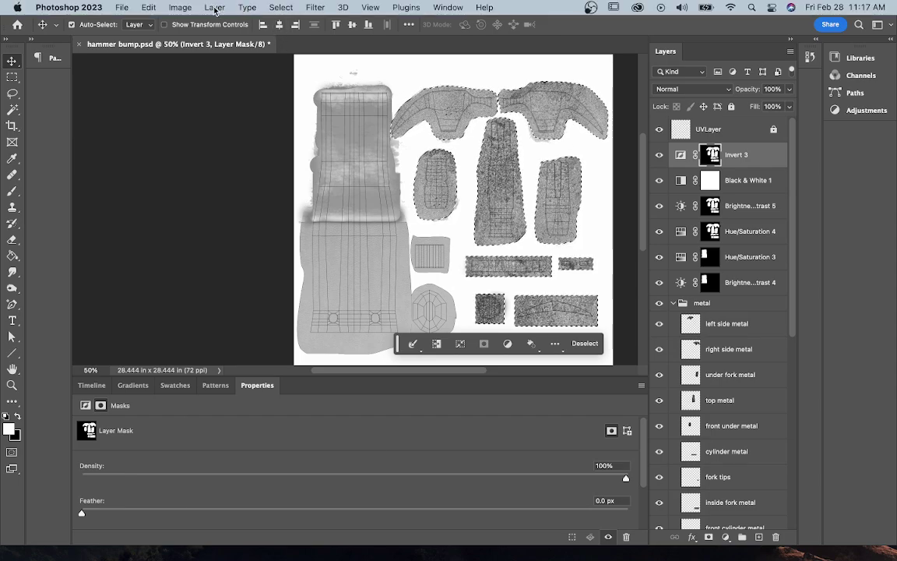
{"action": "left_click", "coordinate": [212, 8]}
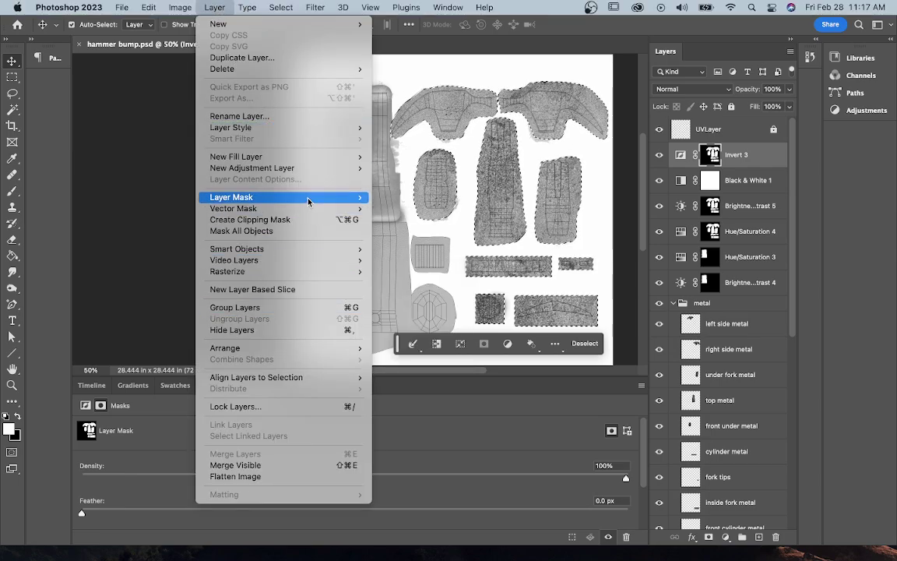
{"action": "mouse_move", "coordinate": [343, 168]}
{"action": "left_click", "coordinate": [405, 168]}
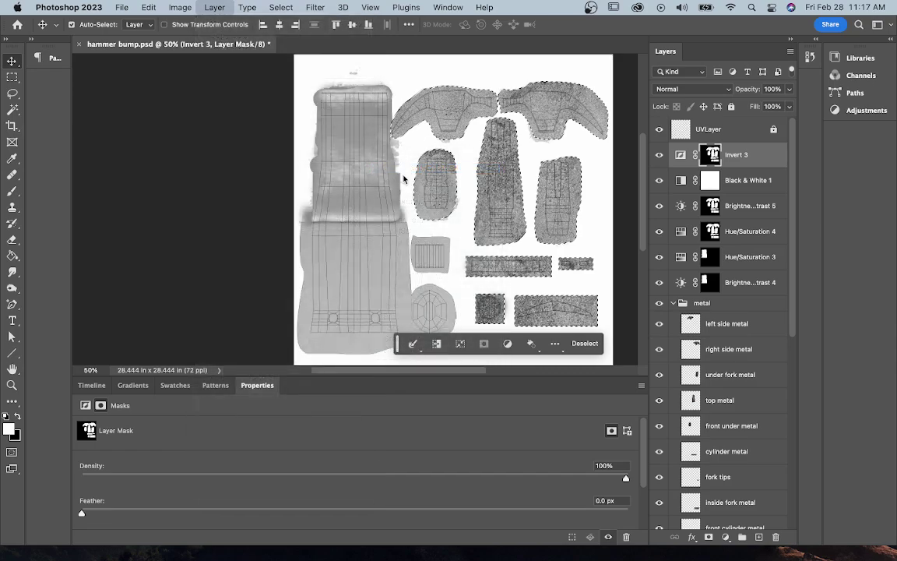
{"action": "left_click", "coordinate": [770, 299]}
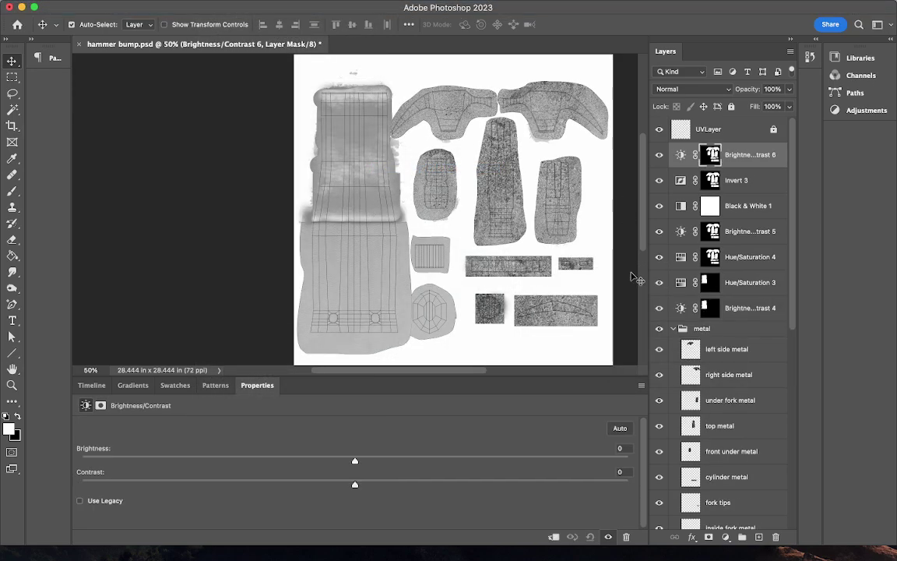
{"action": "left_click", "coordinate": [738, 155]}
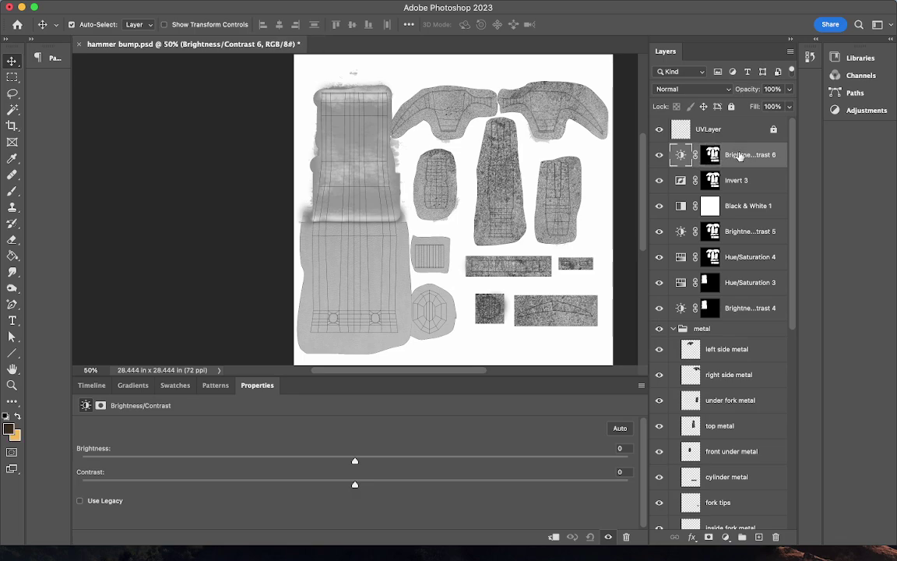
{"action": "double_click", "coordinate": [738, 154]}
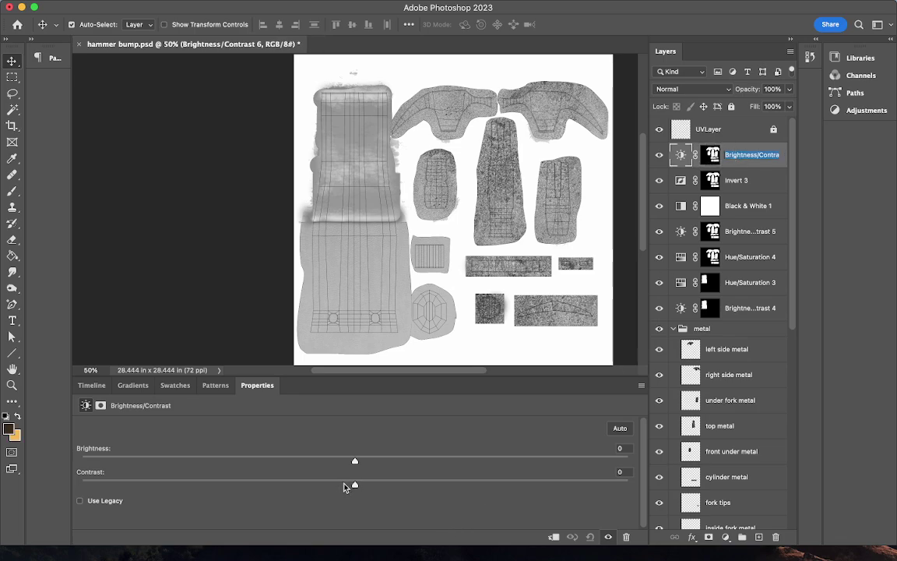
{"action": "left_click_drag", "start_coordinate": [355, 485], "coordinate": [130, 488]}
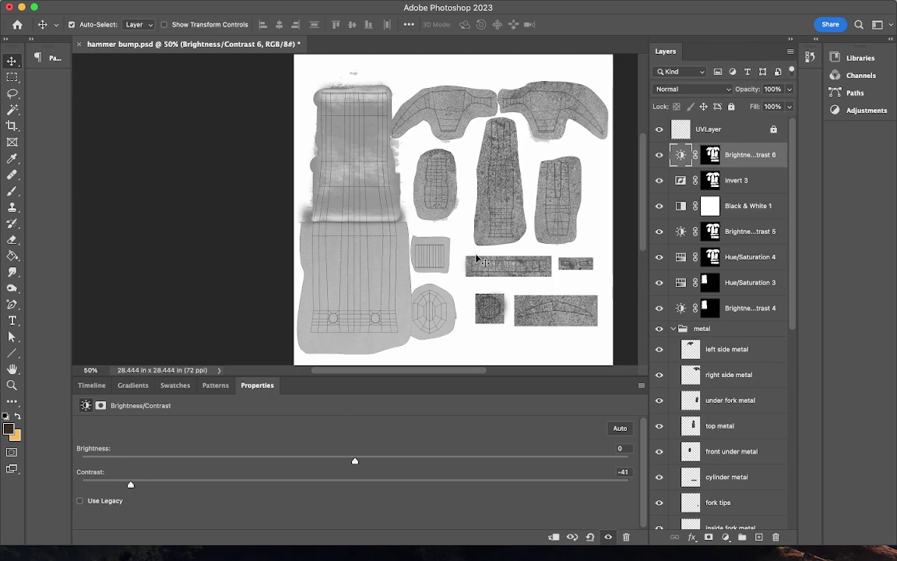
Step: Add a Hue/Saturation adjustment layer above Brightness/Contrast 6 with the same metal mask and set its lightness to +16
{"action": "left_click", "coordinate": [712, 154], "text": "super"}
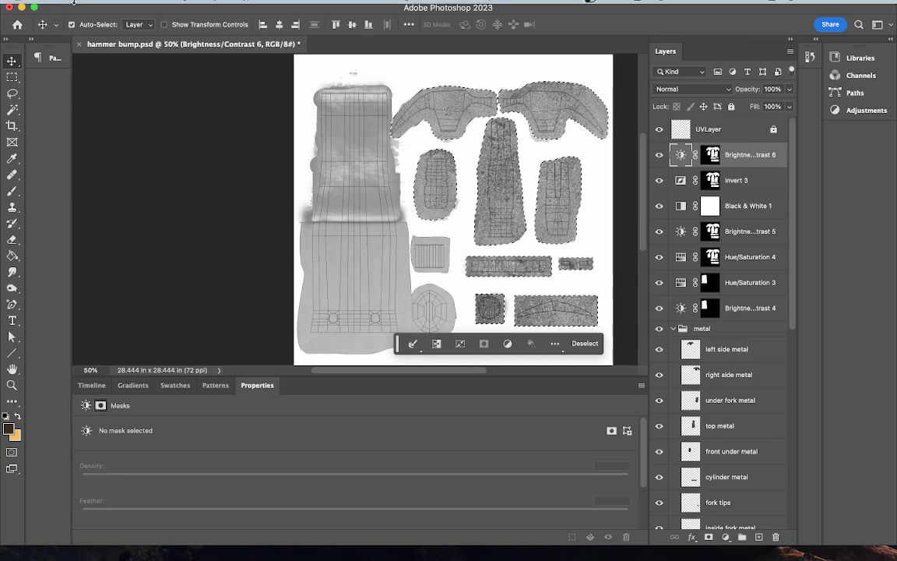
{"action": "left_click", "coordinate": [214, 8]}
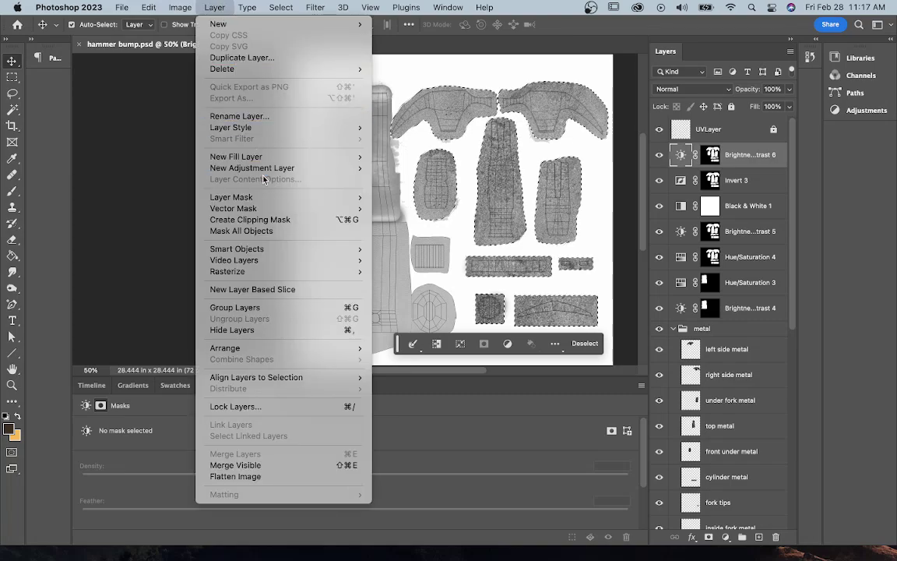
{"action": "mouse_move", "coordinate": [249, 168]}
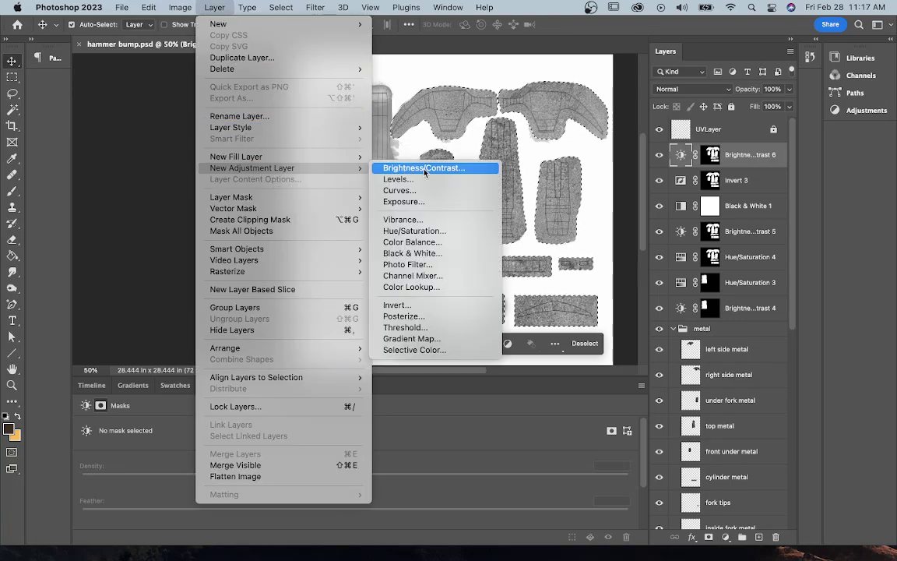
{"action": "left_click", "coordinate": [416, 231]}
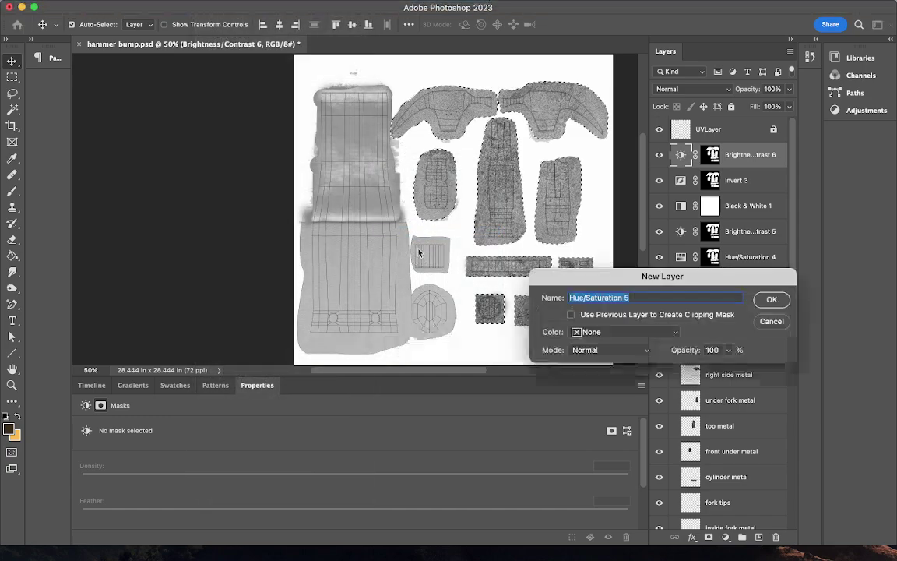
{"action": "left_click", "coordinate": [765, 299]}
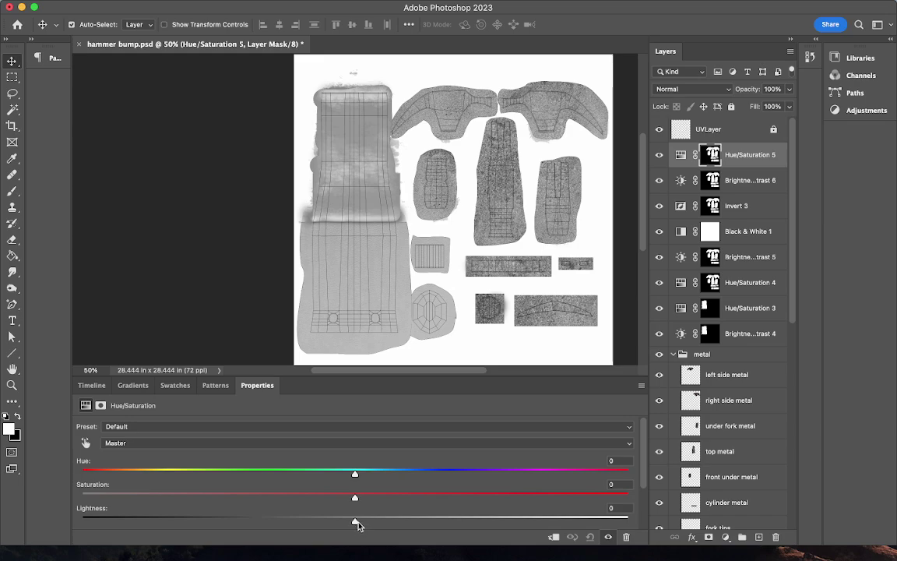
{"action": "left_click_drag", "start_coordinate": [357, 525], "coordinate": [437, 531]}
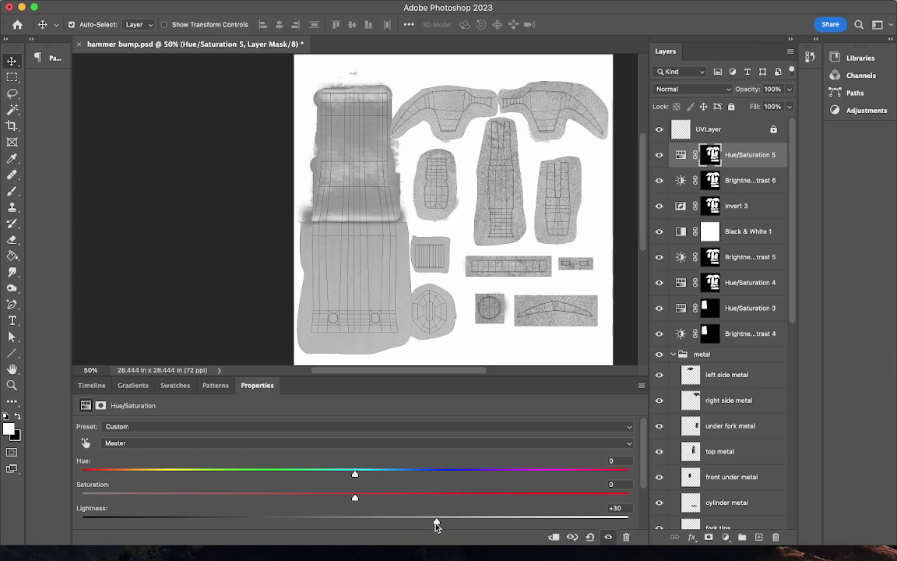
{"action": "left_click_drag", "start_coordinate": [436, 525], "coordinate": [400, 535]}
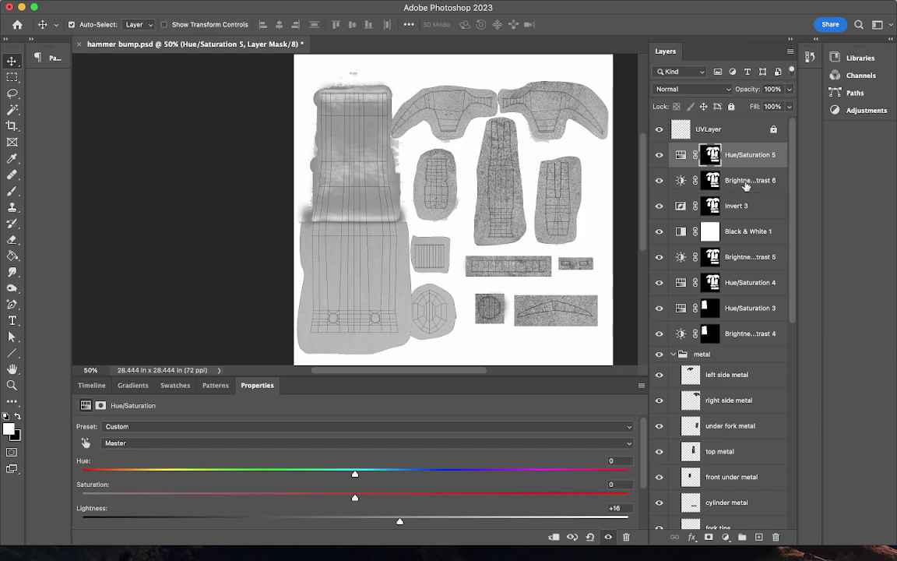
Step: Set the contrast of Brightness/Contrast 6 to -50 and save hammer bump.psd
{"action": "left_click", "coordinate": [671, 174]}
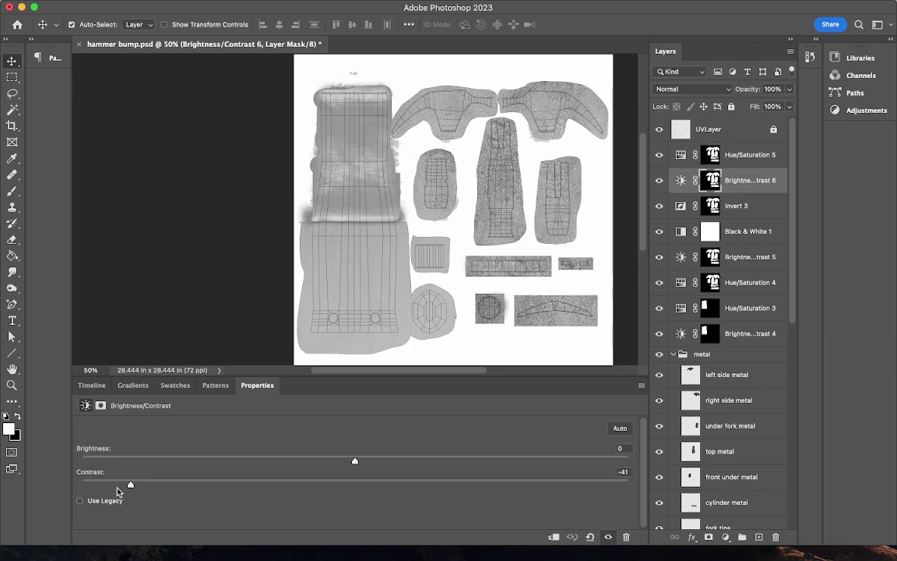
{"action": "left_click_drag", "start_coordinate": [118, 490], "coordinate": [86, 485]}
{"action": "left_click", "coordinate": [121, 7]}
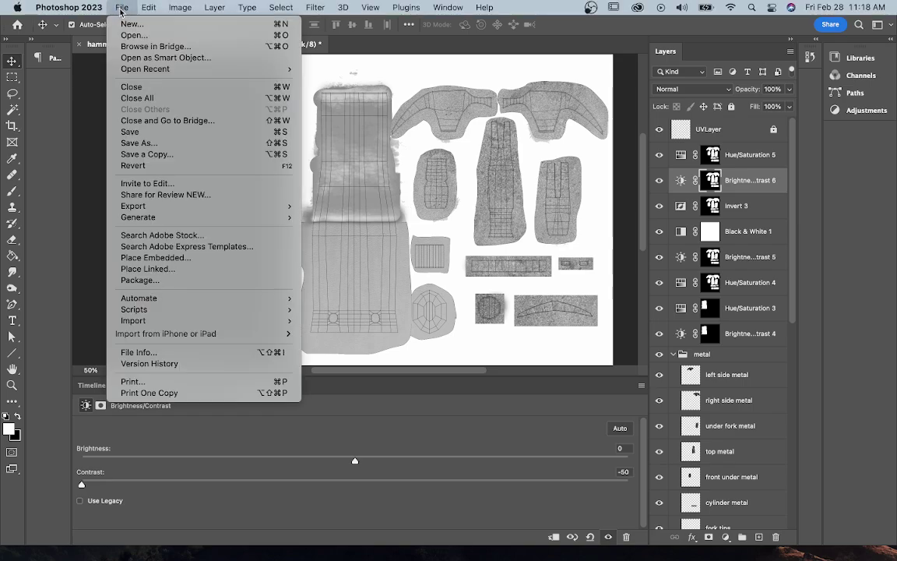
{"action": "left_click", "coordinate": [177, 135]}
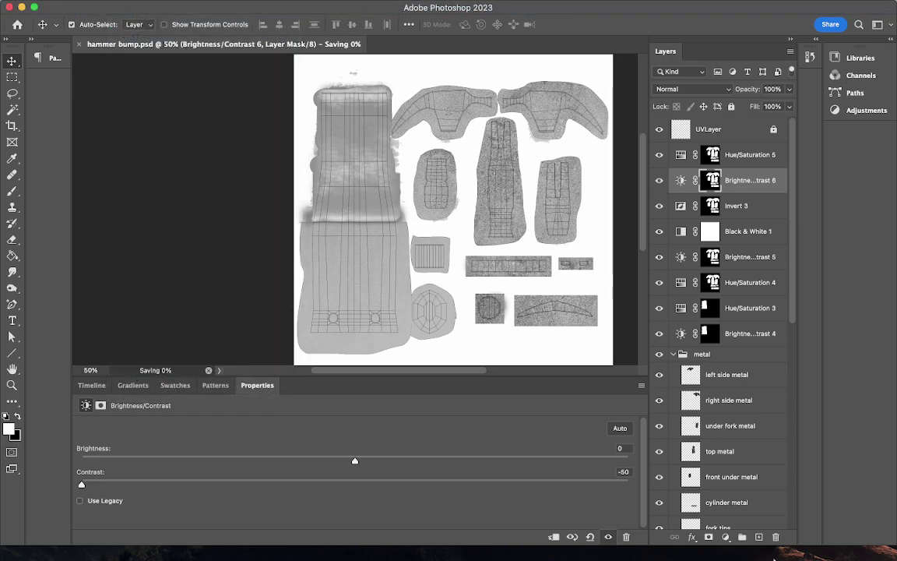
Step: Hide the UVLayer wireframe and save hammer bump.psd again
{"action": "left_click", "coordinate": [660, 129]}
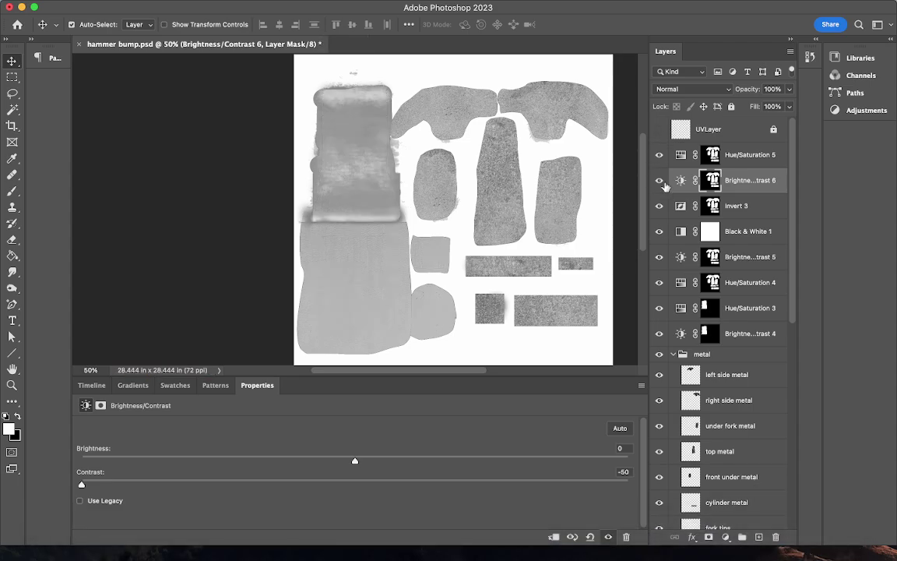
{"action": "mouse_move", "coordinate": [747, 555]}
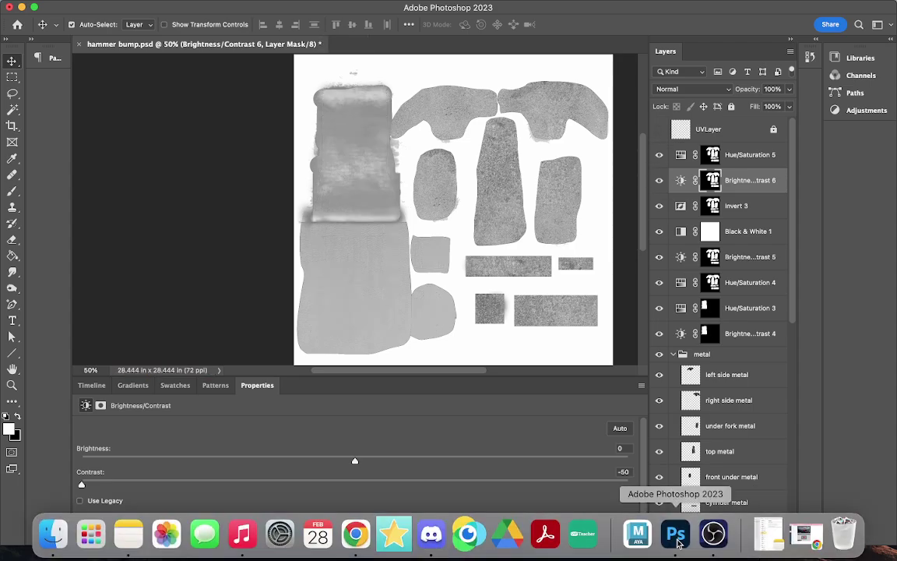
{"action": "left_click", "coordinate": [638, 536]}
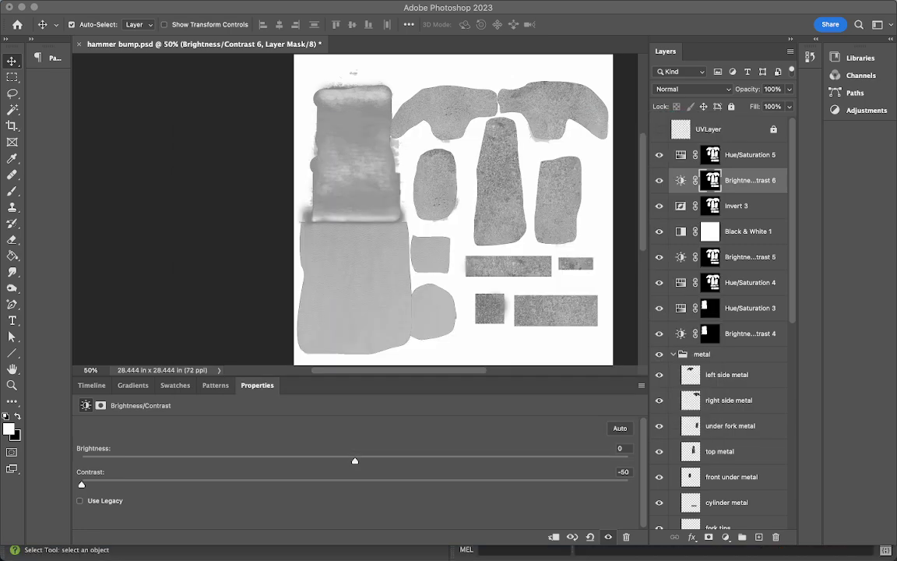
{"action": "left_click", "coordinate": [82, 4]}
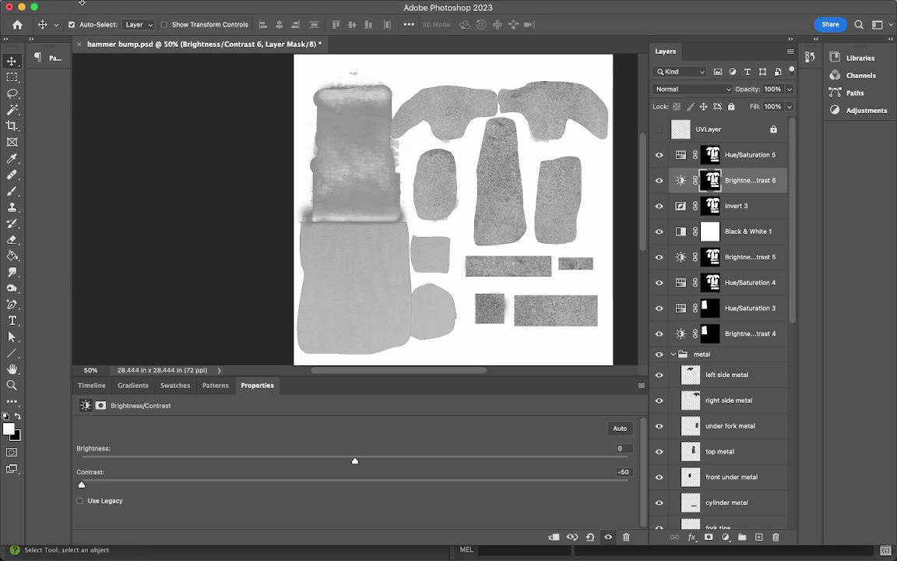
{"action": "mouse_move", "coordinate": [89, 6]}
{"action": "left_click", "coordinate": [124, 7]}
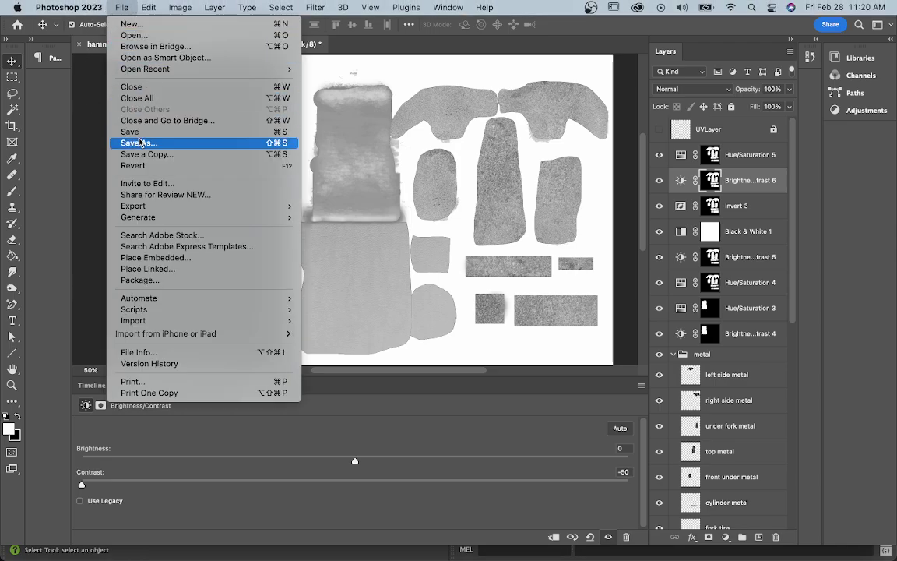
{"action": "left_click", "coordinate": [137, 73]}
Step: Switch to Maya and open the file4 texture node connected to the bump mapping of the hammer's blinn1 material
{"action": "mouse_move", "coordinate": [676, 545]}
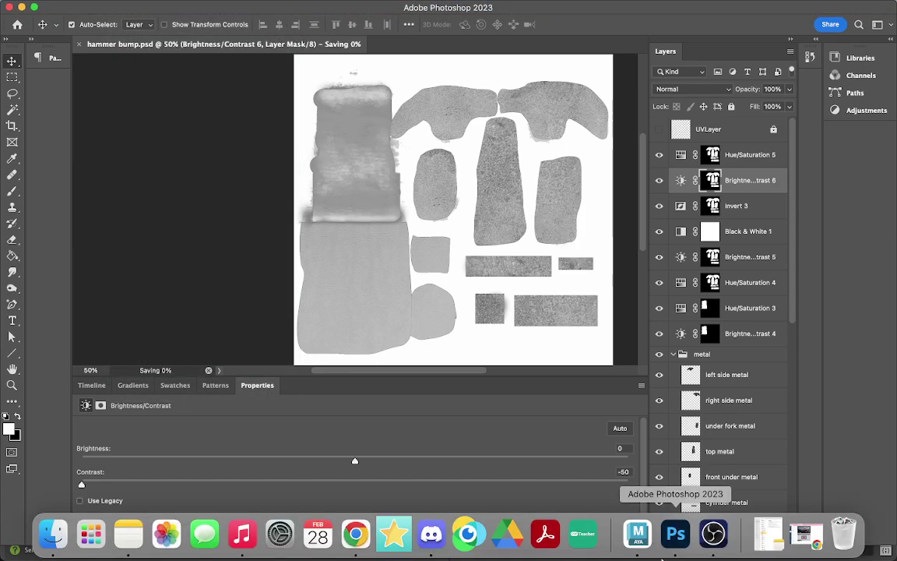
{"action": "left_click", "coordinate": [637, 533]}
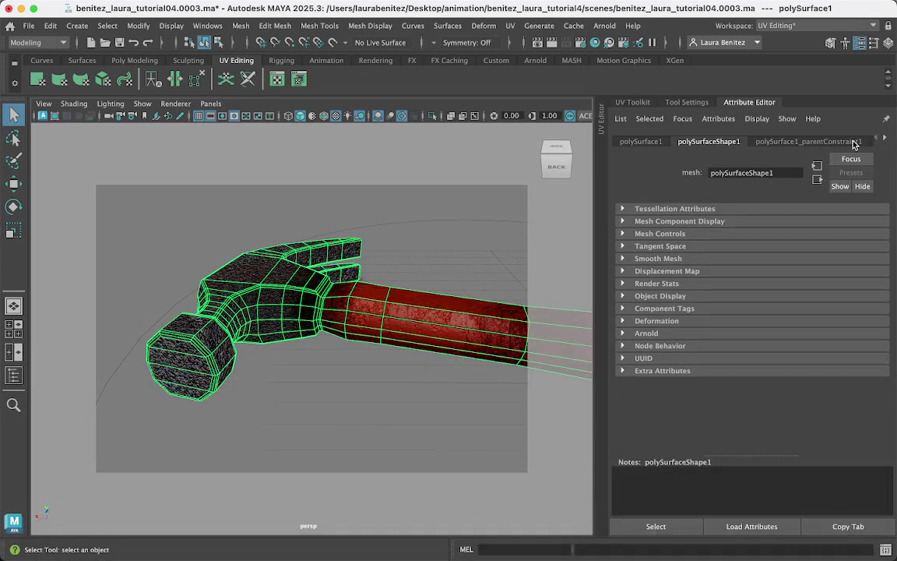
{"action": "left_click", "coordinate": [885, 140]}
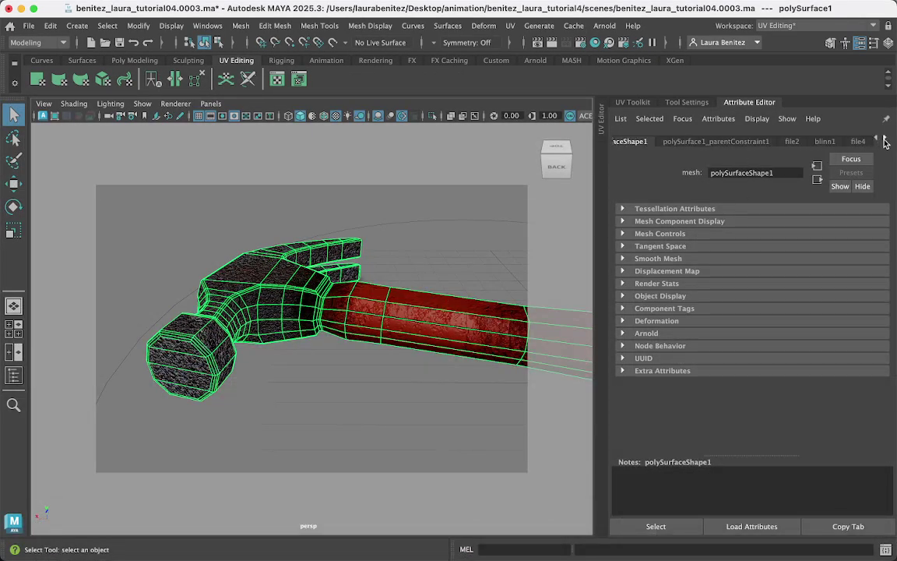
{"action": "left_click", "coordinate": [824, 143]}
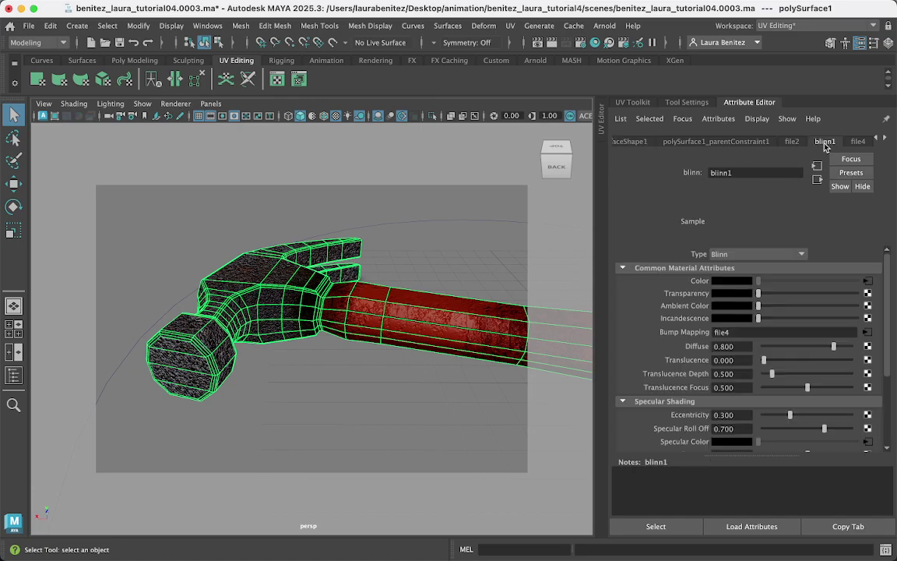
{"action": "left_click", "coordinate": [867, 333]}
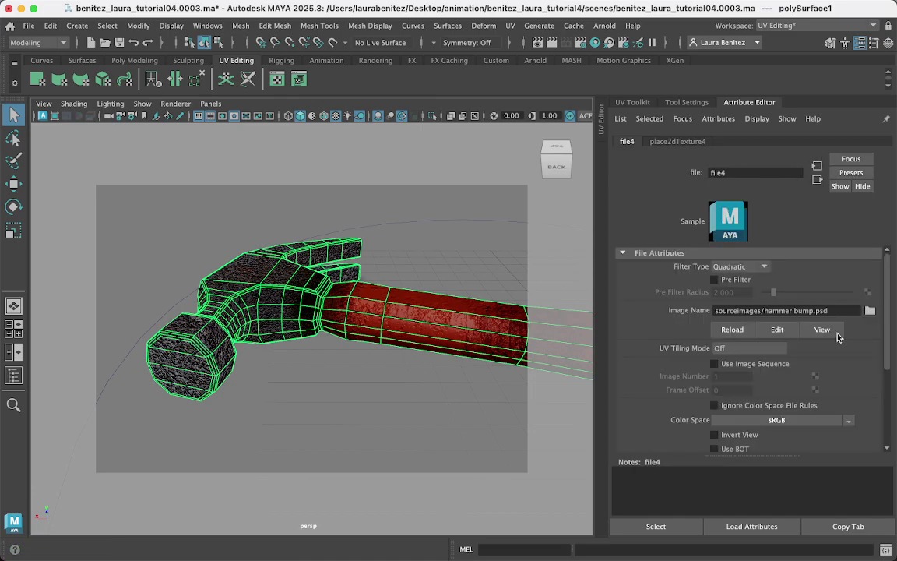
Step: Deselect the hammer and inspect the bump effect on its head, red handle and black grip from several angles
{"action": "left_click", "coordinate": [408, 401]}
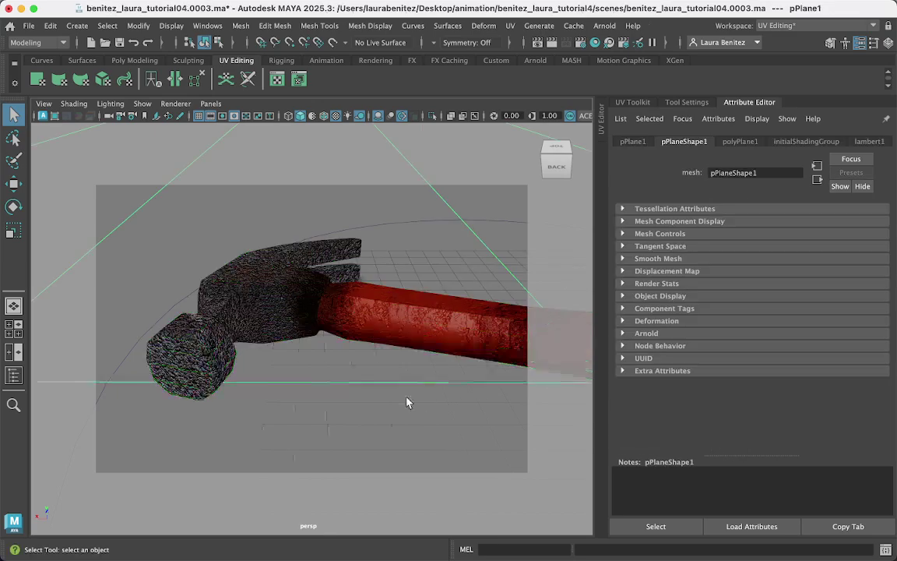
{"action": "left_click", "coordinate": [416, 322]}
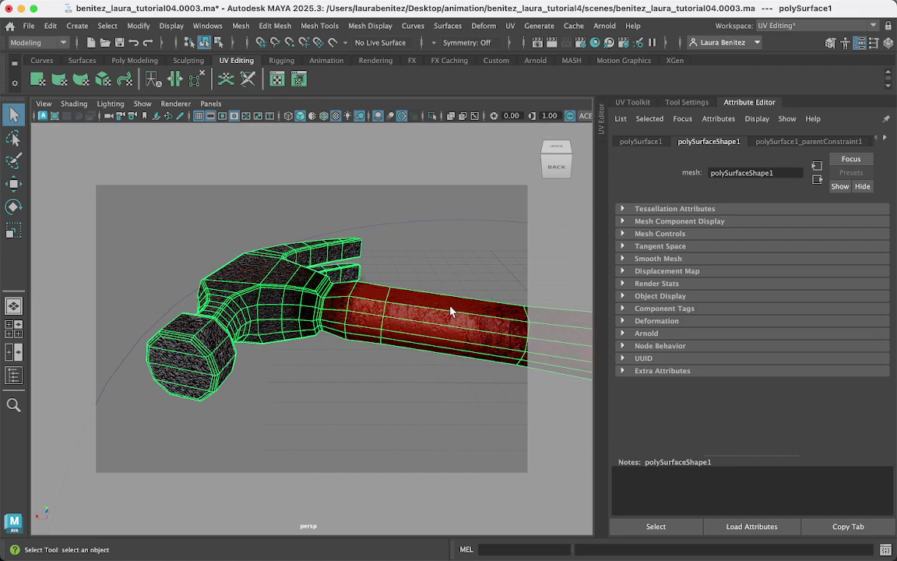
{"action": "left_click", "coordinate": [427, 375]}
{"action": "left_click_drag", "start_coordinate": [427, 374], "coordinate": [272, 358]}
{"action": "left_click_drag", "start_coordinate": [419, 345], "coordinate": [286, 320]}
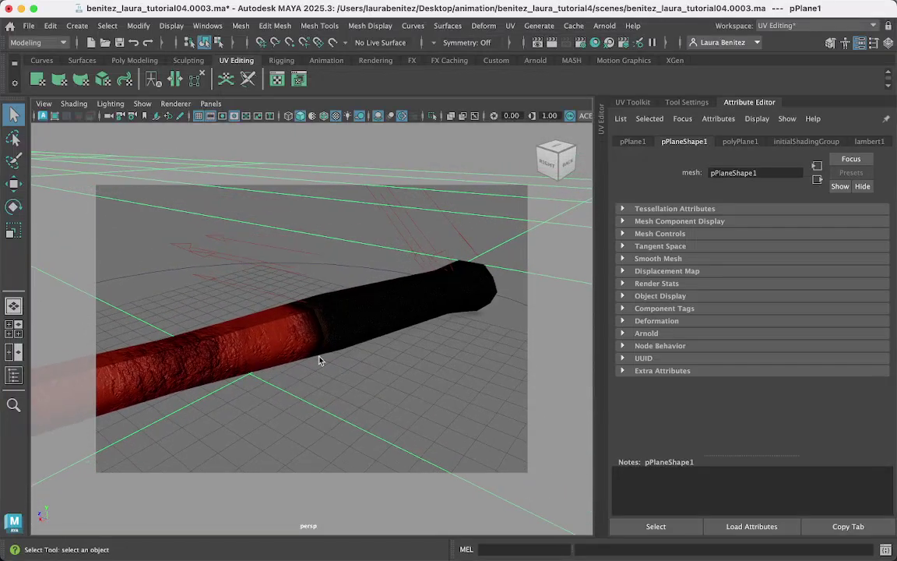
{"action": "left_click_drag", "start_coordinate": [420, 320], "coordinate": [392, 342]}
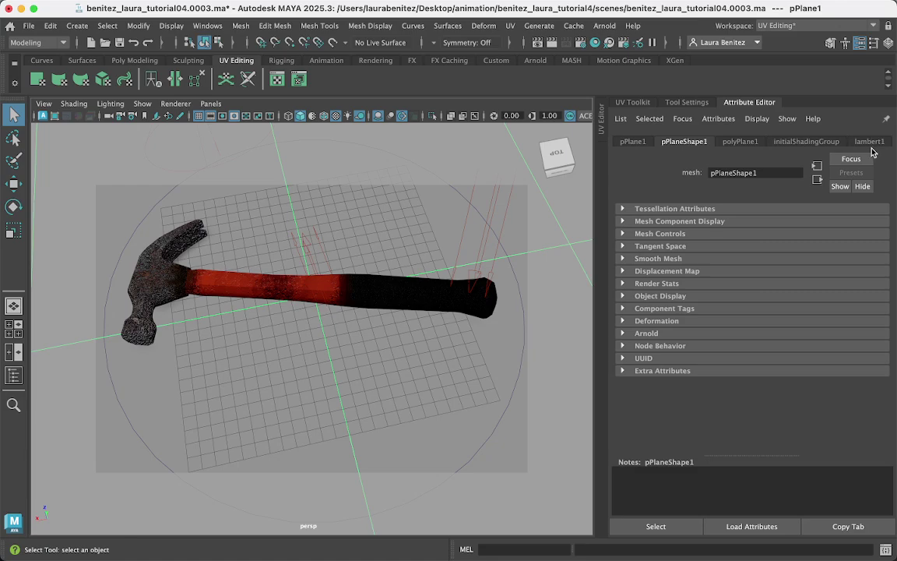
Step: Select the hammer and open the bump2d1 node through the file4 texture connected to blinn1's bump mapping
{"action": "left_click", "coordinate": [424, 311]}
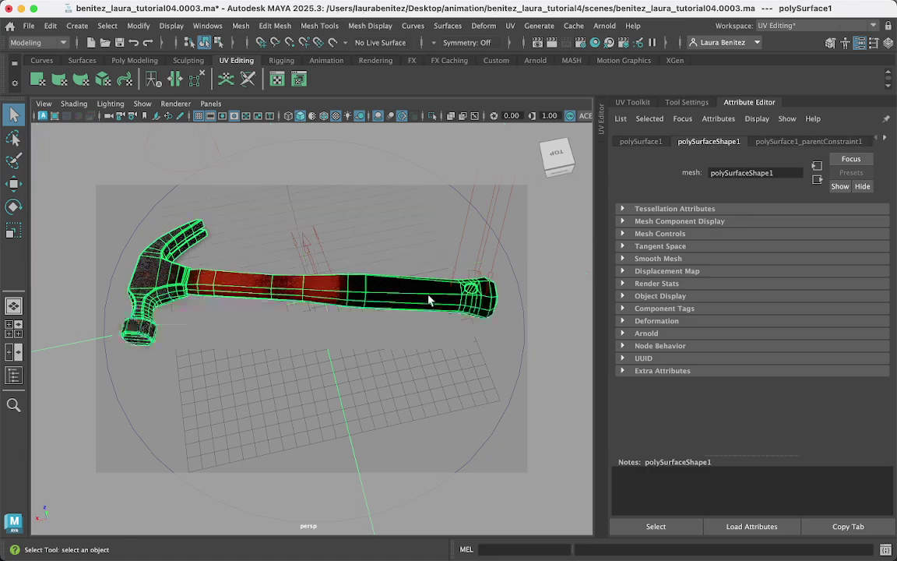
{"action": "left_click", "coordinate": [884, 138]}
{"action": "left_click", "coordinate": [885, 138]}
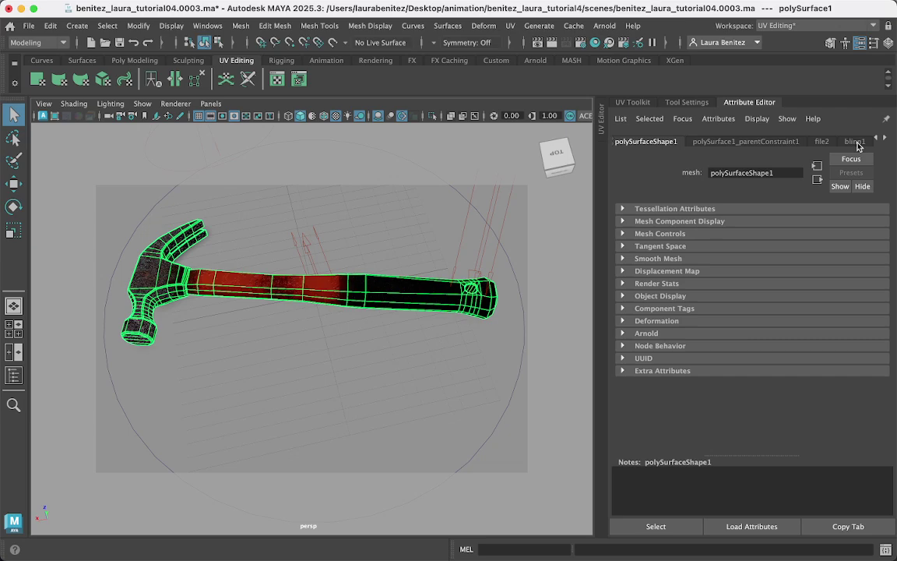
{"action": "left_click", "coordinate": [857, 146]}
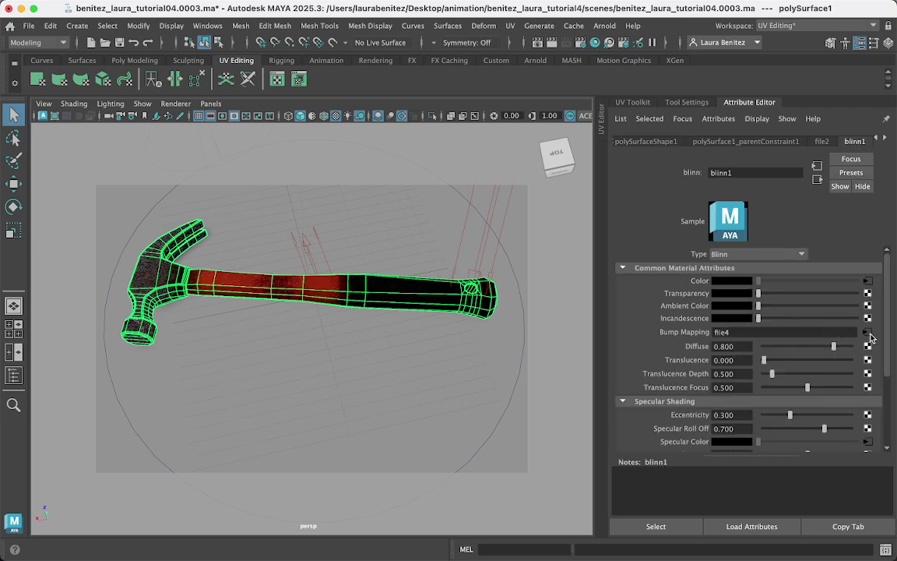
{"action": "left_click", "coordinate": [866, 290]}
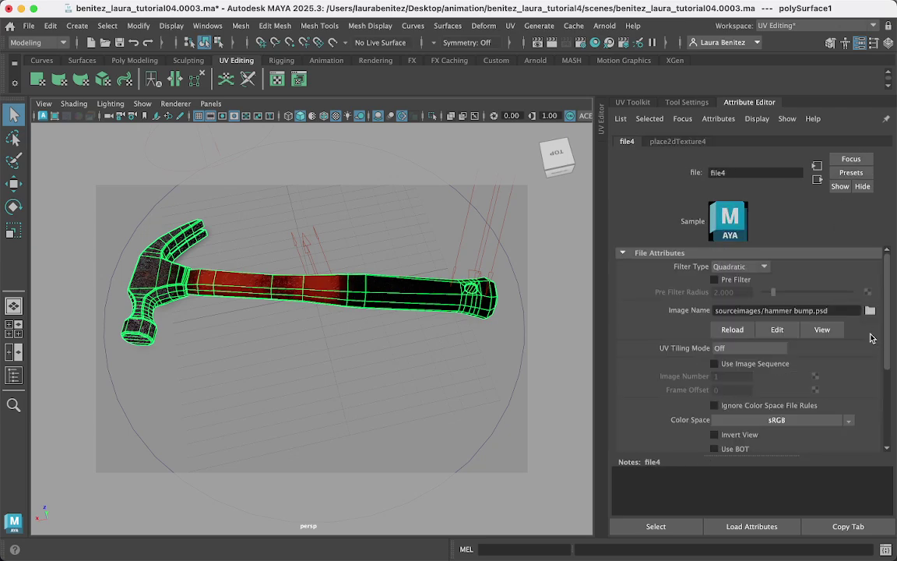
{"action": "left_click", "coordinate": [818, 183]}
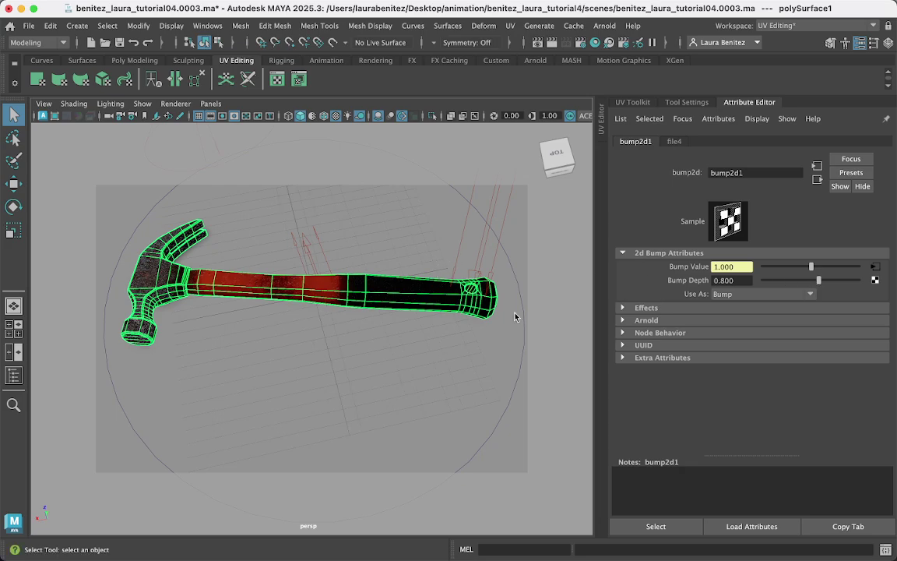
Step: Lower the Bump Depth of bump2d1 to about 0.2, judging the effect on a close view of the red handle
{"action": "left_click_drag", "start_coordinate": [268, 306], "coordinate": [292, 321], "text": "alt"}
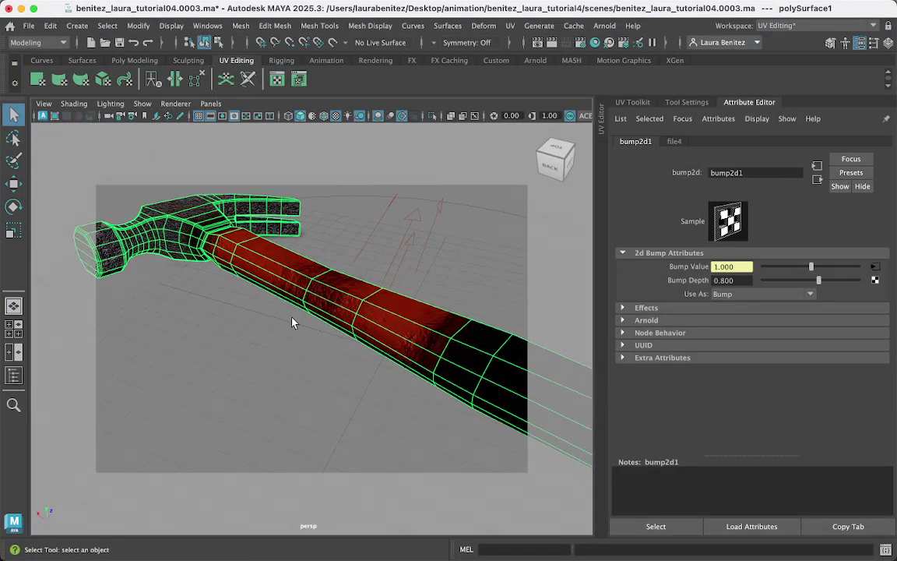
{"action": "left_click", "coordinate": [819, 283]}
{"action": "left_click_drag", "start_coordinate": [819, 285], "coordinate": [816, 285]}
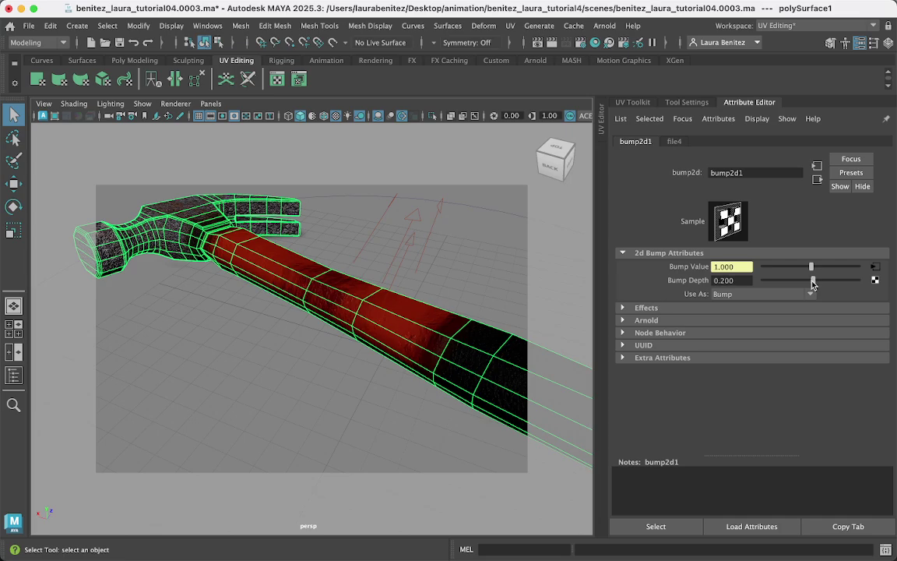
{"action": "left_click_drag", "start_coordinate": [811, 285], "coordinate": [813, 285]}
Step: Deselect the hammer and examine how the shallower bump looks on the head, handle and grip, close up and from above
{"action": "left_click", "coordinate": [347, 388]}
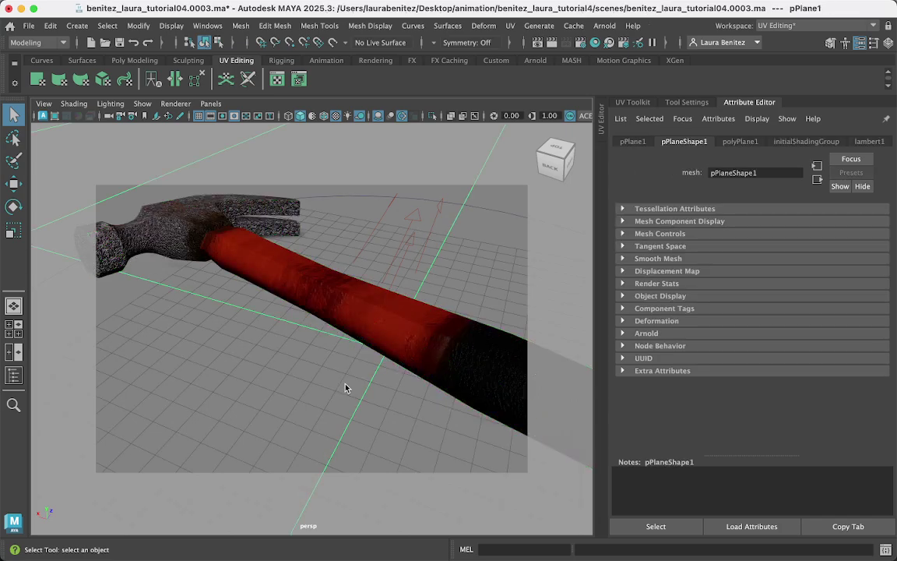
{"action": "left_click_drag", "start_coordinate": [378, 325], "coordinate": [401, 376]}
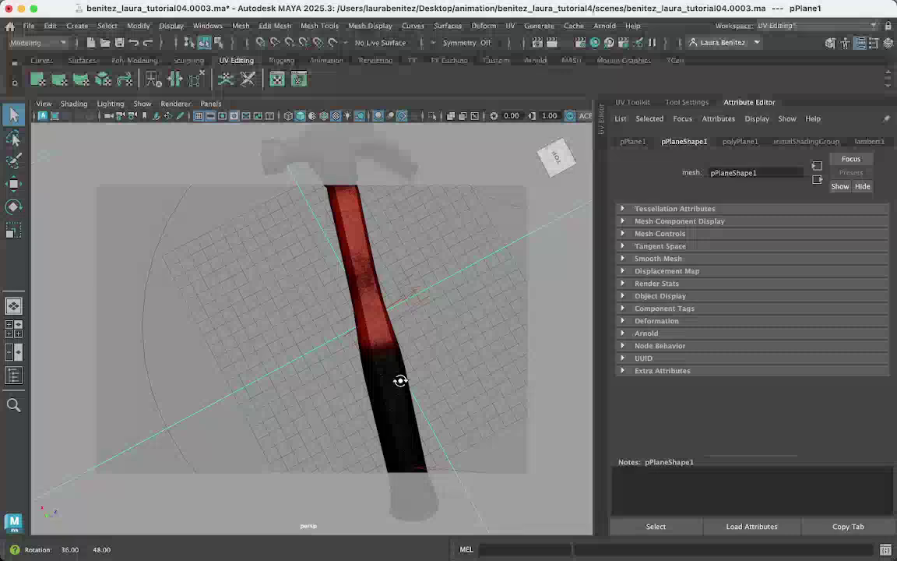
{"action": "scroll", "coordinate": [385, 344], "scroll_direction": "down", "scroll_amount": 3}
{"action": "left_click_drag", "start_coordinate": [390, 419], "coordinate": [390, 425]}
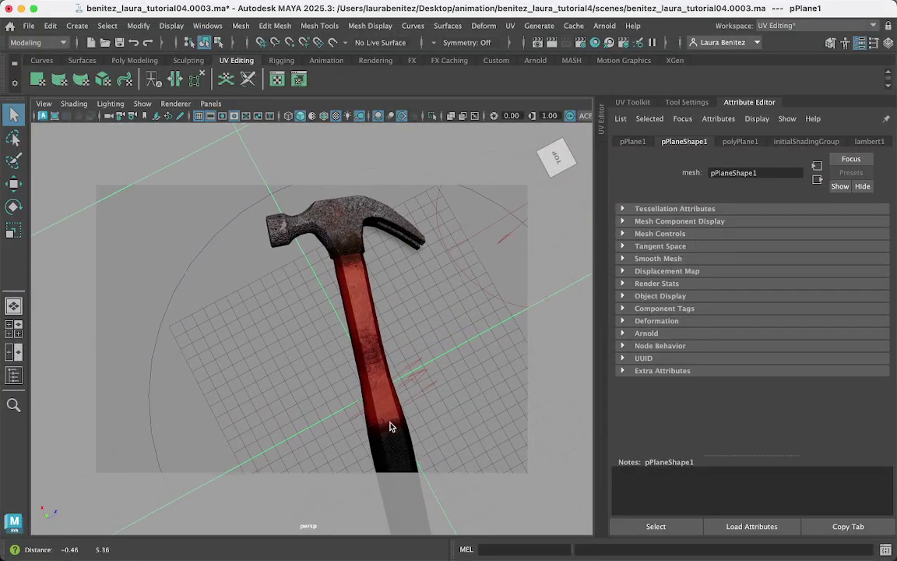
{"action": "left_click_drag", "start_coordinate": [374, 362], "coordinate": [417, 346]}
{"action": "scroll", "coordinate": [397, 341], "scroll_direction": "up", "scroll_amount": 3}
{"action": "scroll", "coordinate": [342, 331], "scroll_direction": "up", "scroll_amount": 2}
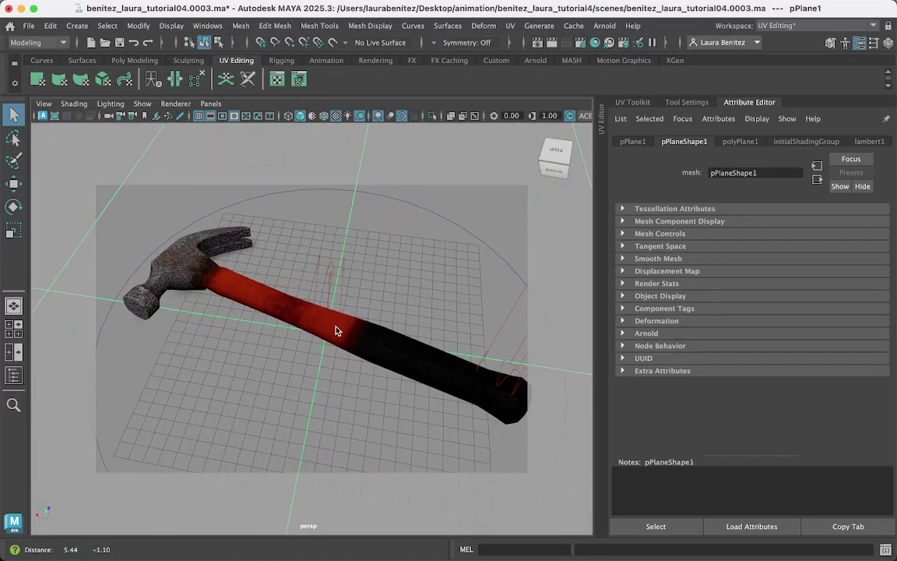
{"action": "scroll", "coordinate": [336, 330], "scroll_direction": "down", "scroll_amount": 5}
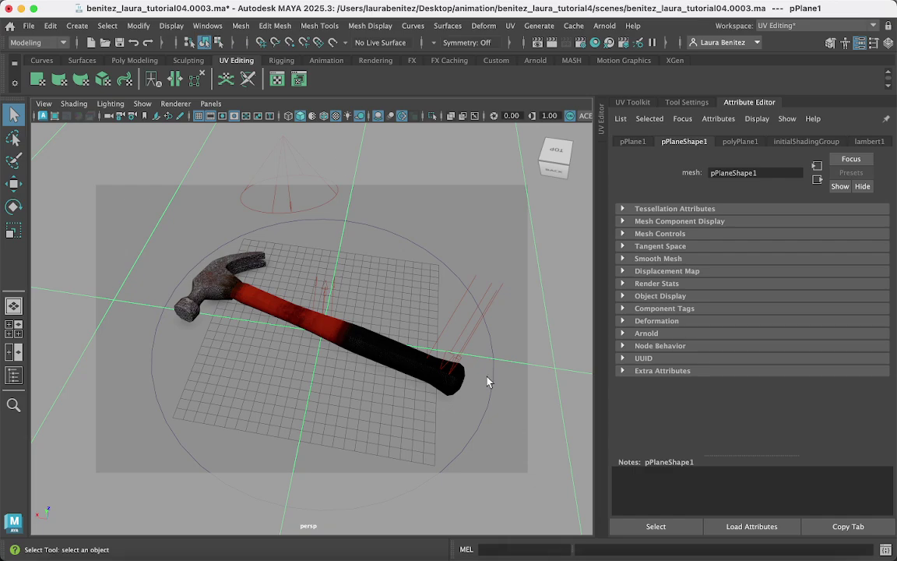
Step: Save the scene as the next incremental version, number 0004
{"action": "left_click", "coordinate": [28, 26]}
{"action": "left_click", "coordinate": [70, 103]}
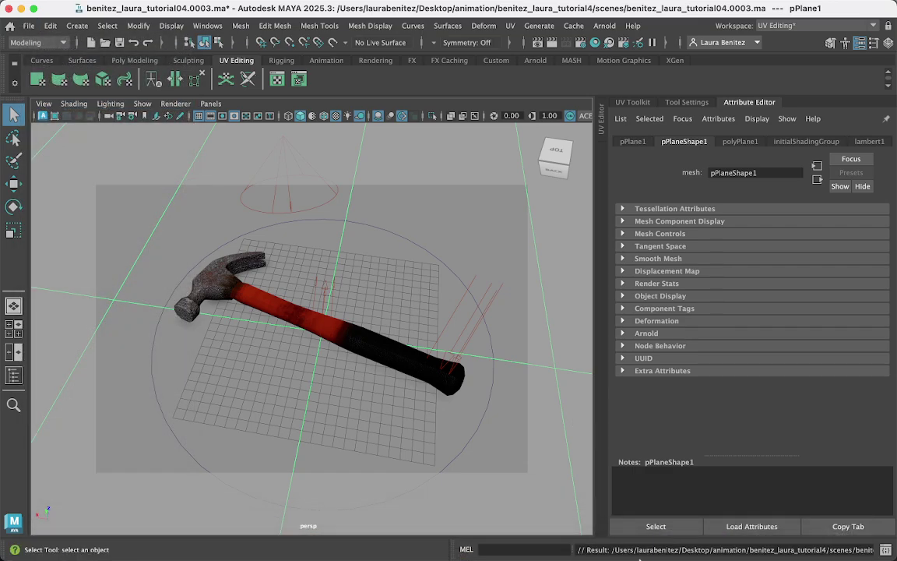
{"action": "mouse_move", "coordinate": [640, 554]}
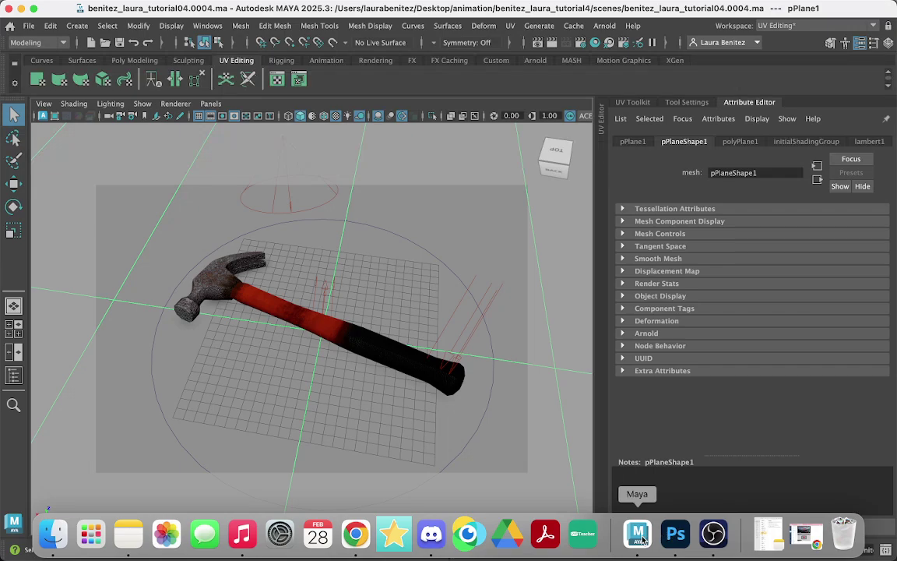